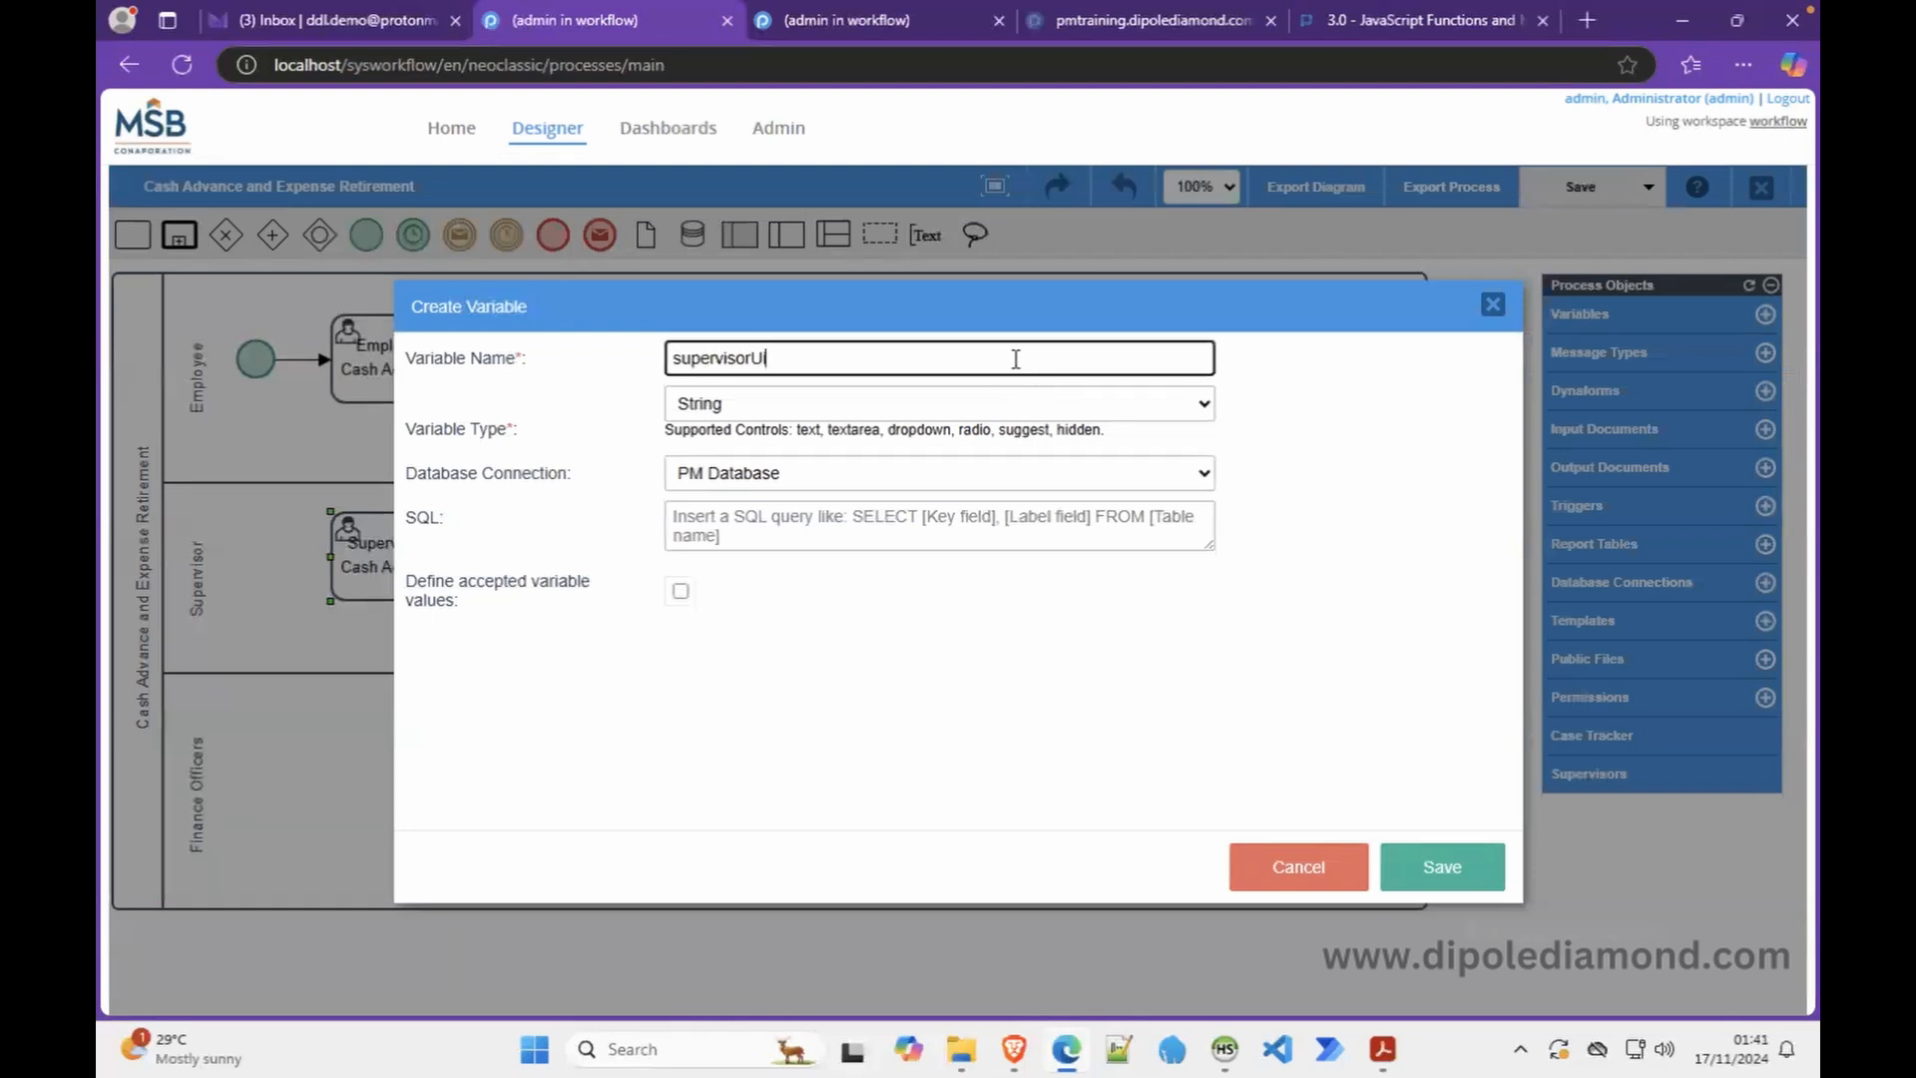
Save the new string variable supervisorUid and close the variables list
left_click(1447, 866)
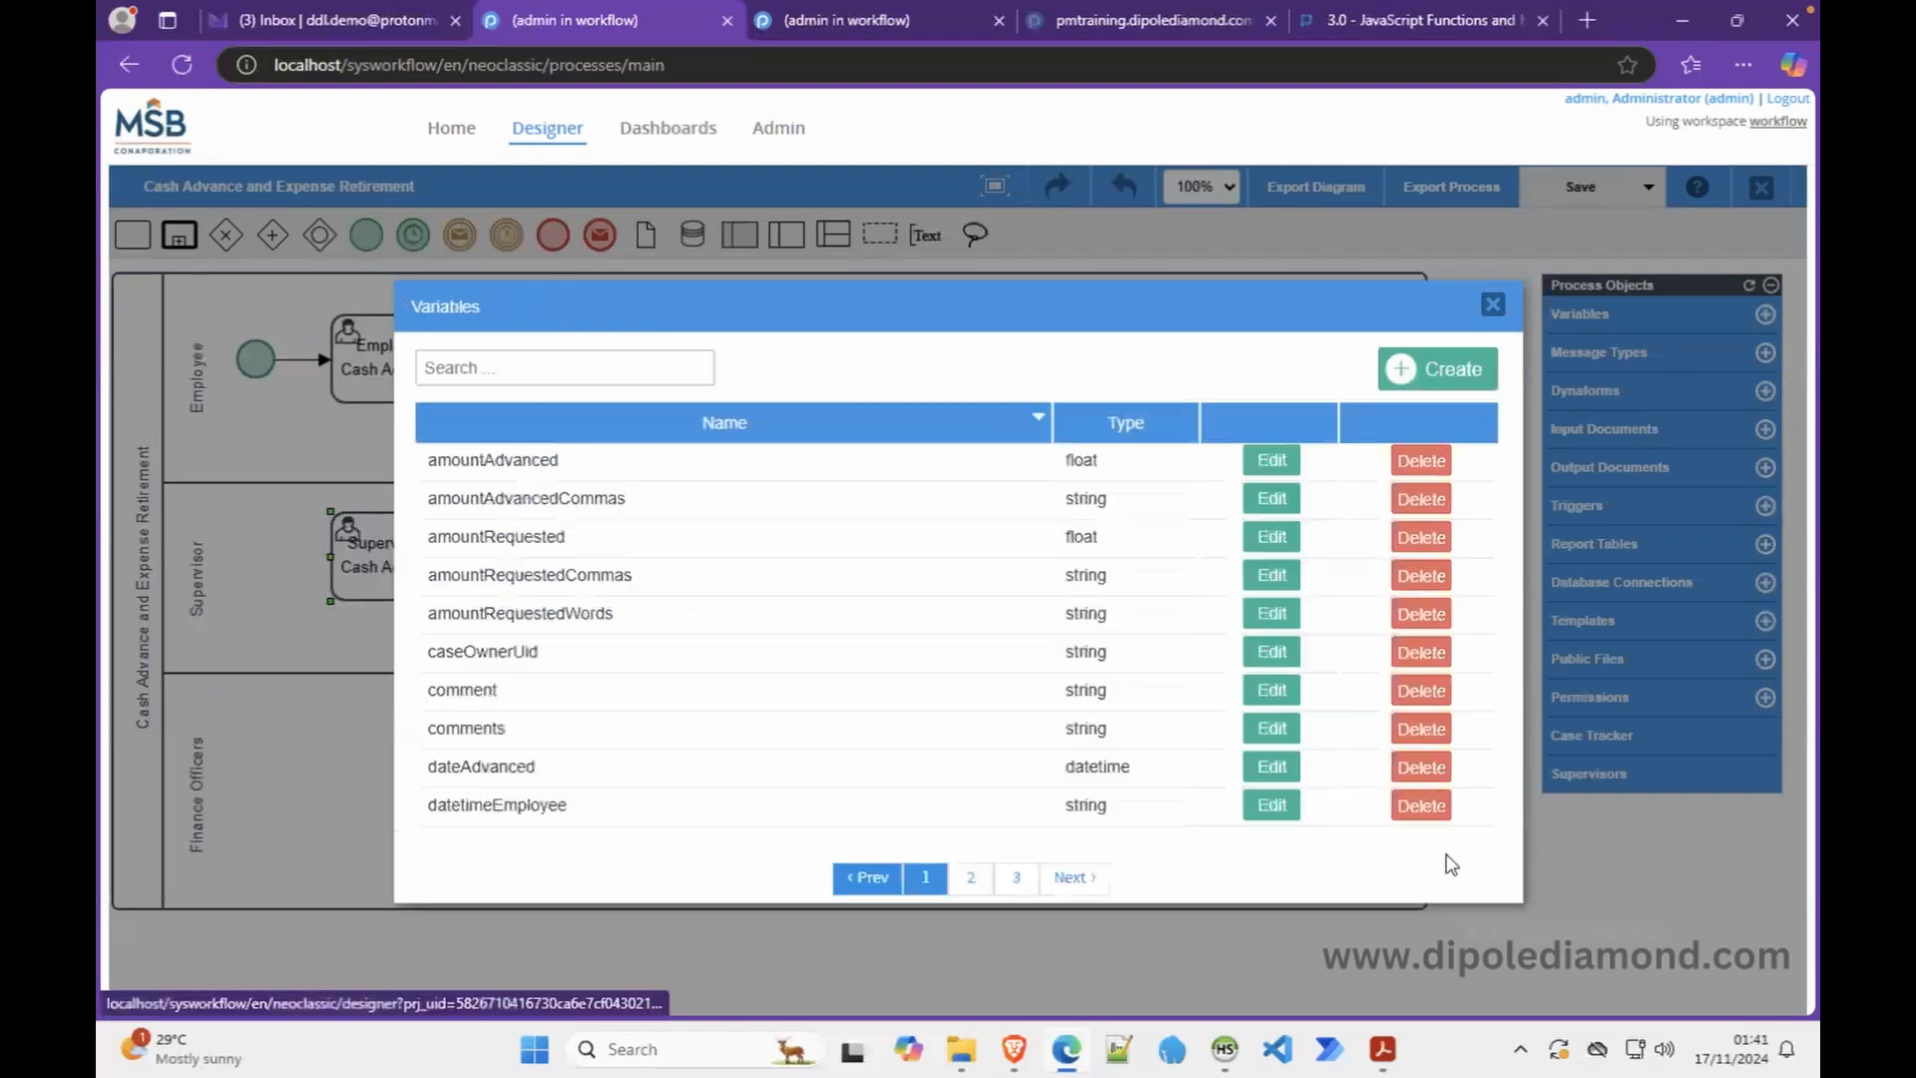
left_click(1491, 307)
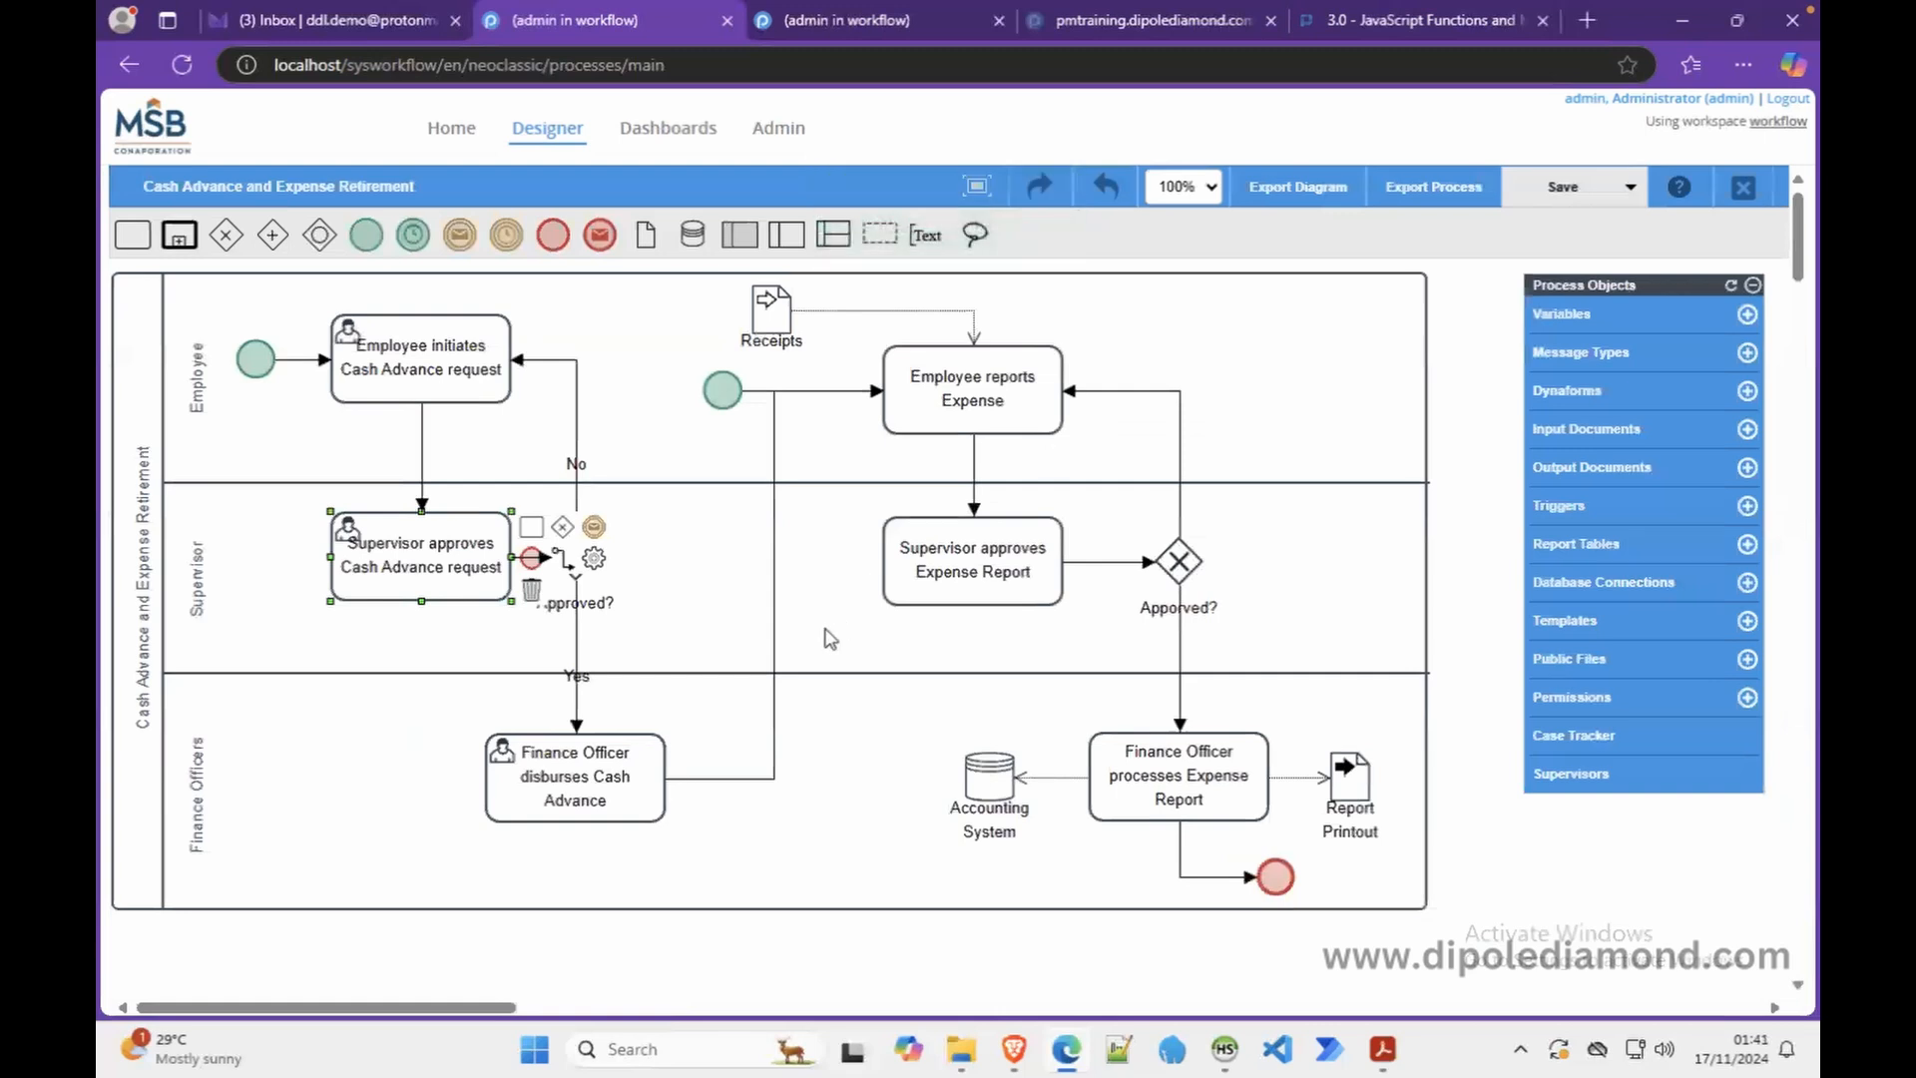
left_click(629, 774)
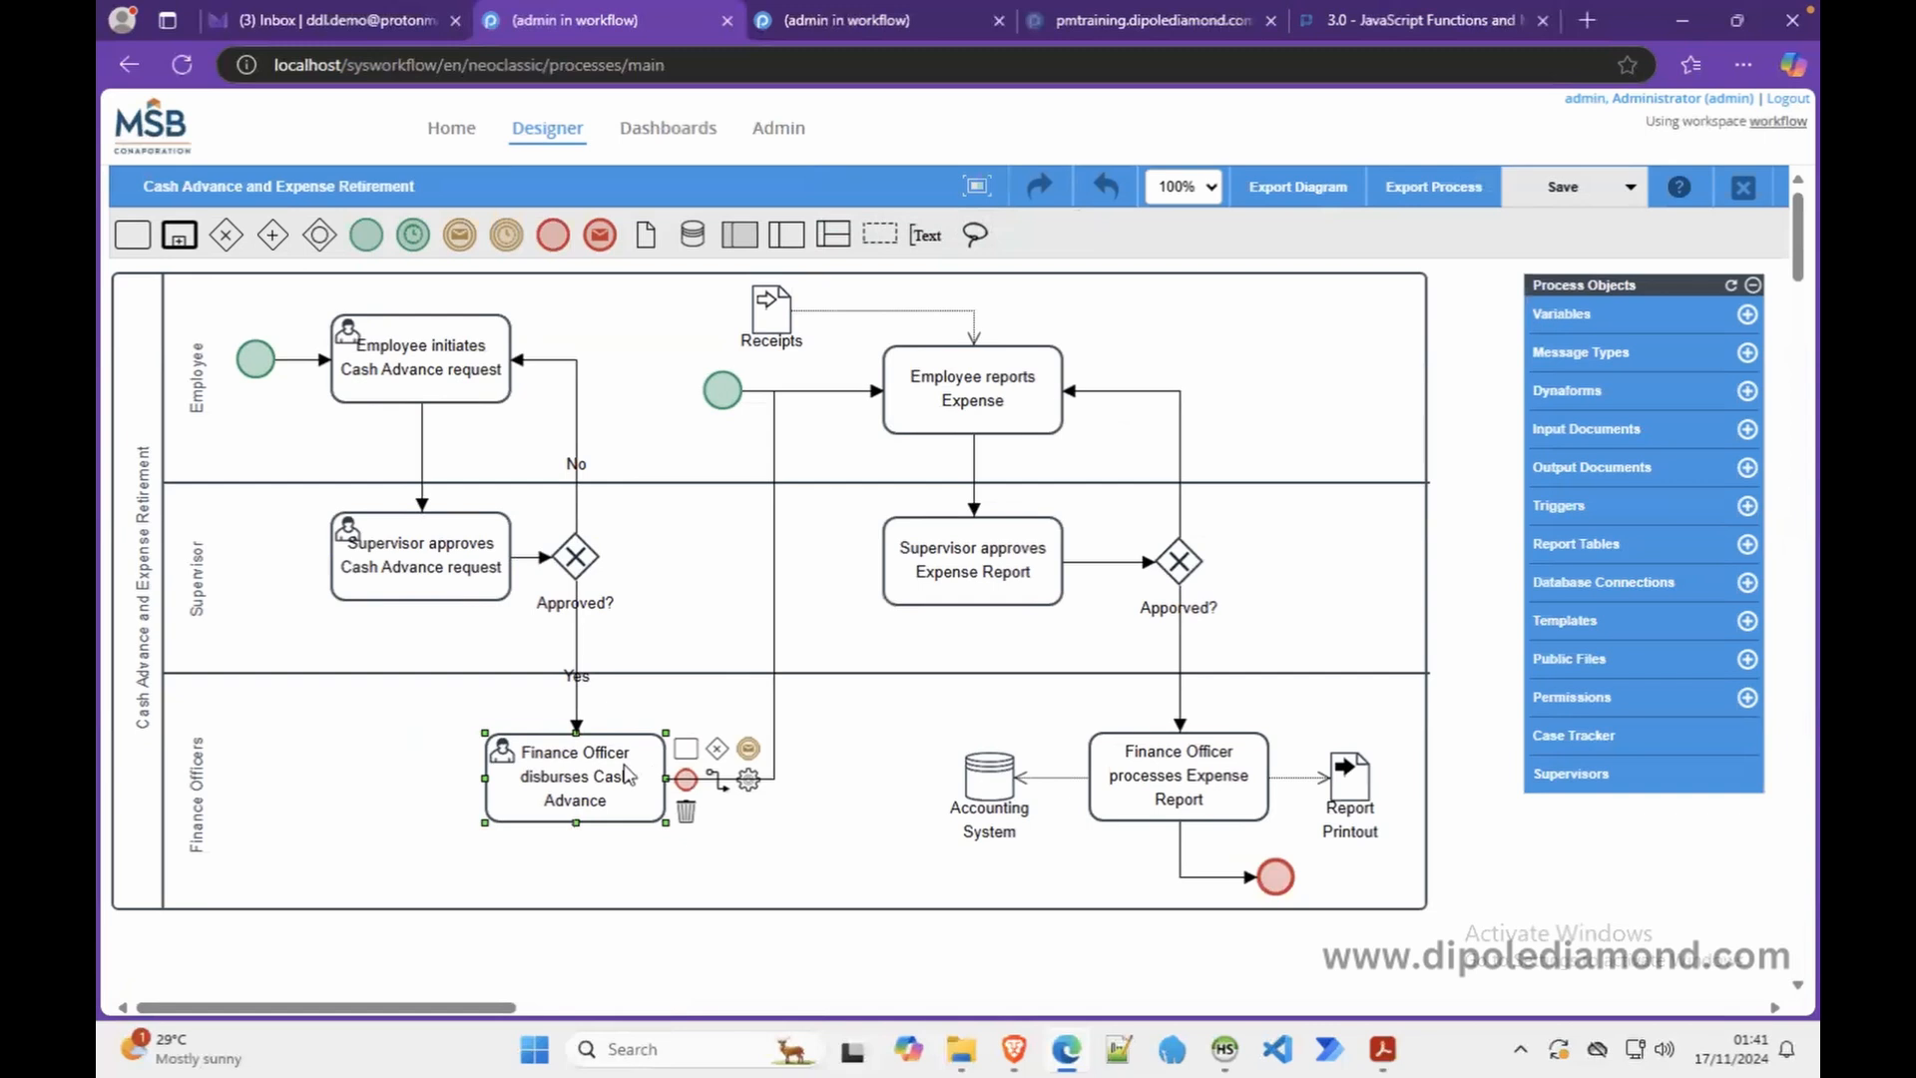
Switch the "Employee initiates Cash Advance request" task to Value Based Assignment and clear its default assignment variable
right_click(435, 388)
left_click(502, 506)
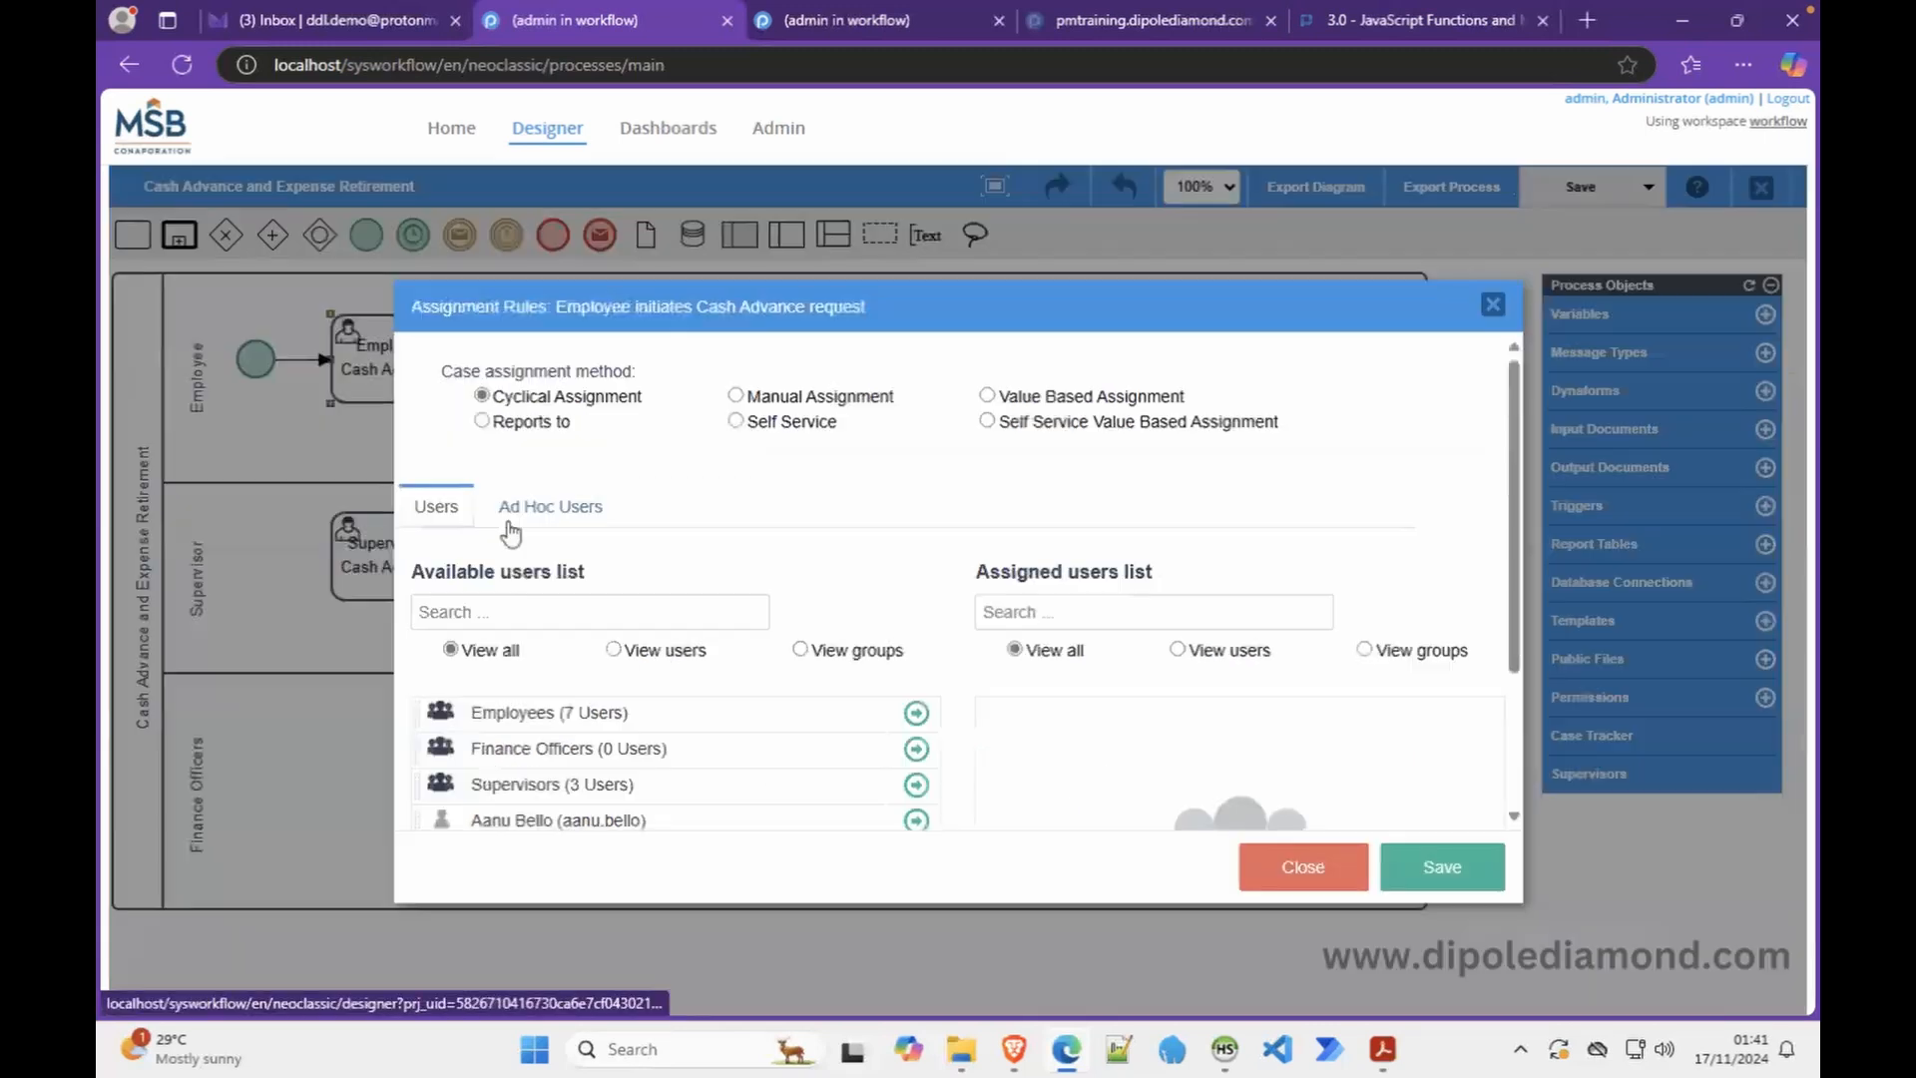
left_click(987, 395)
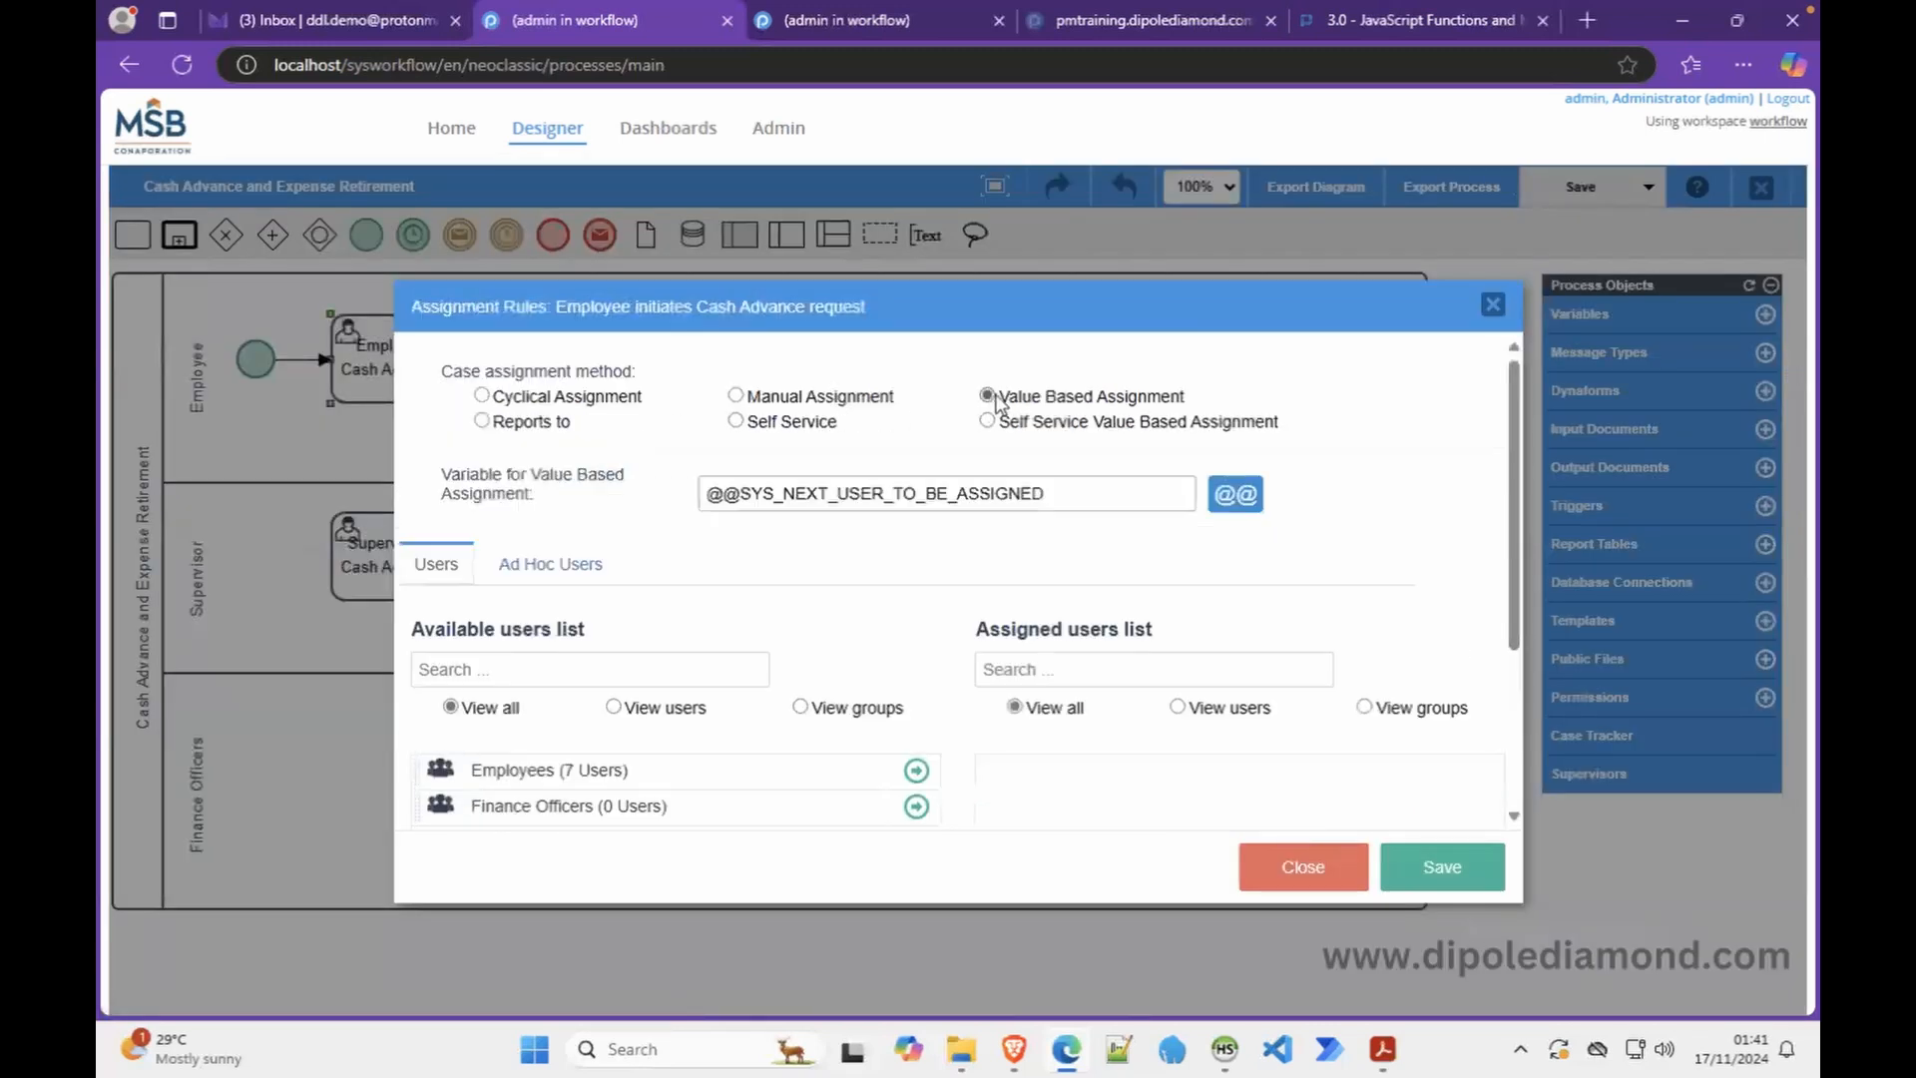
left_click_drag(1078, 499, 565, 535)
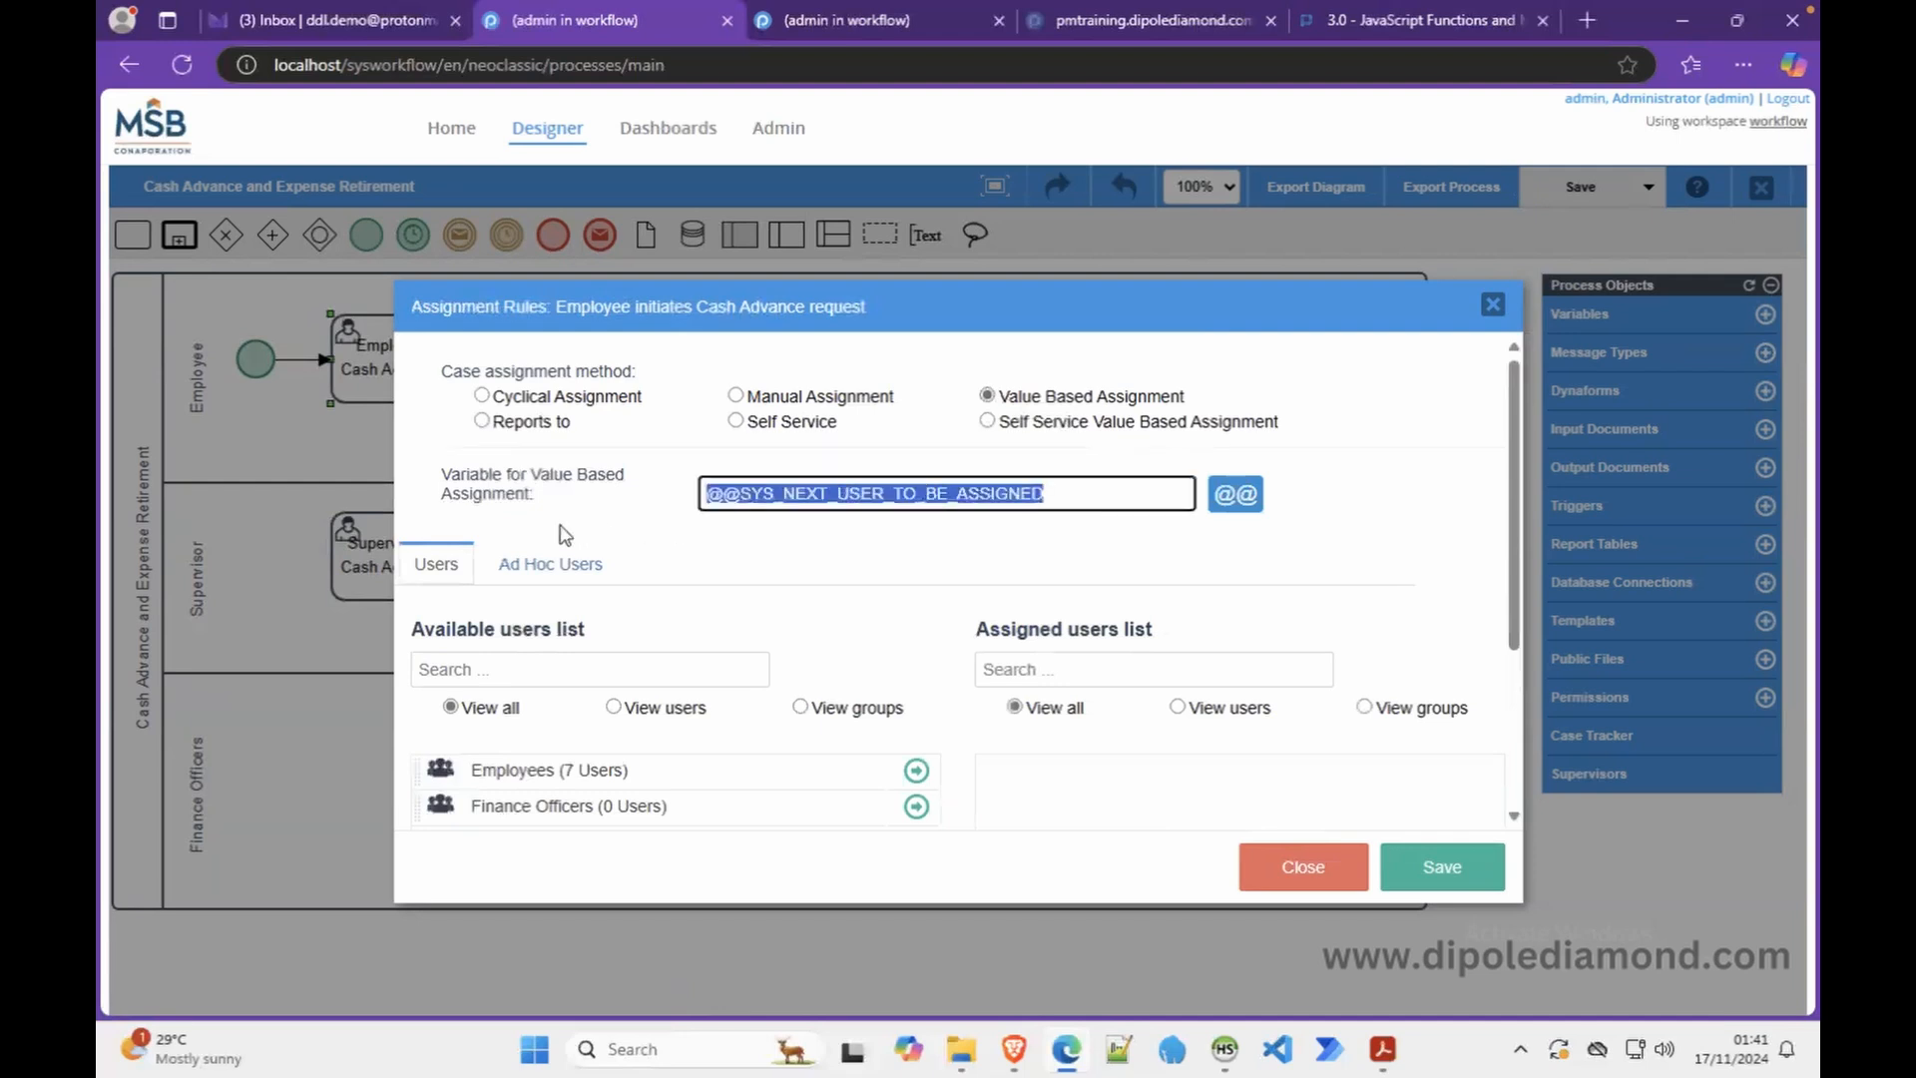
key("BackSpace")
left_click(1236, 494)
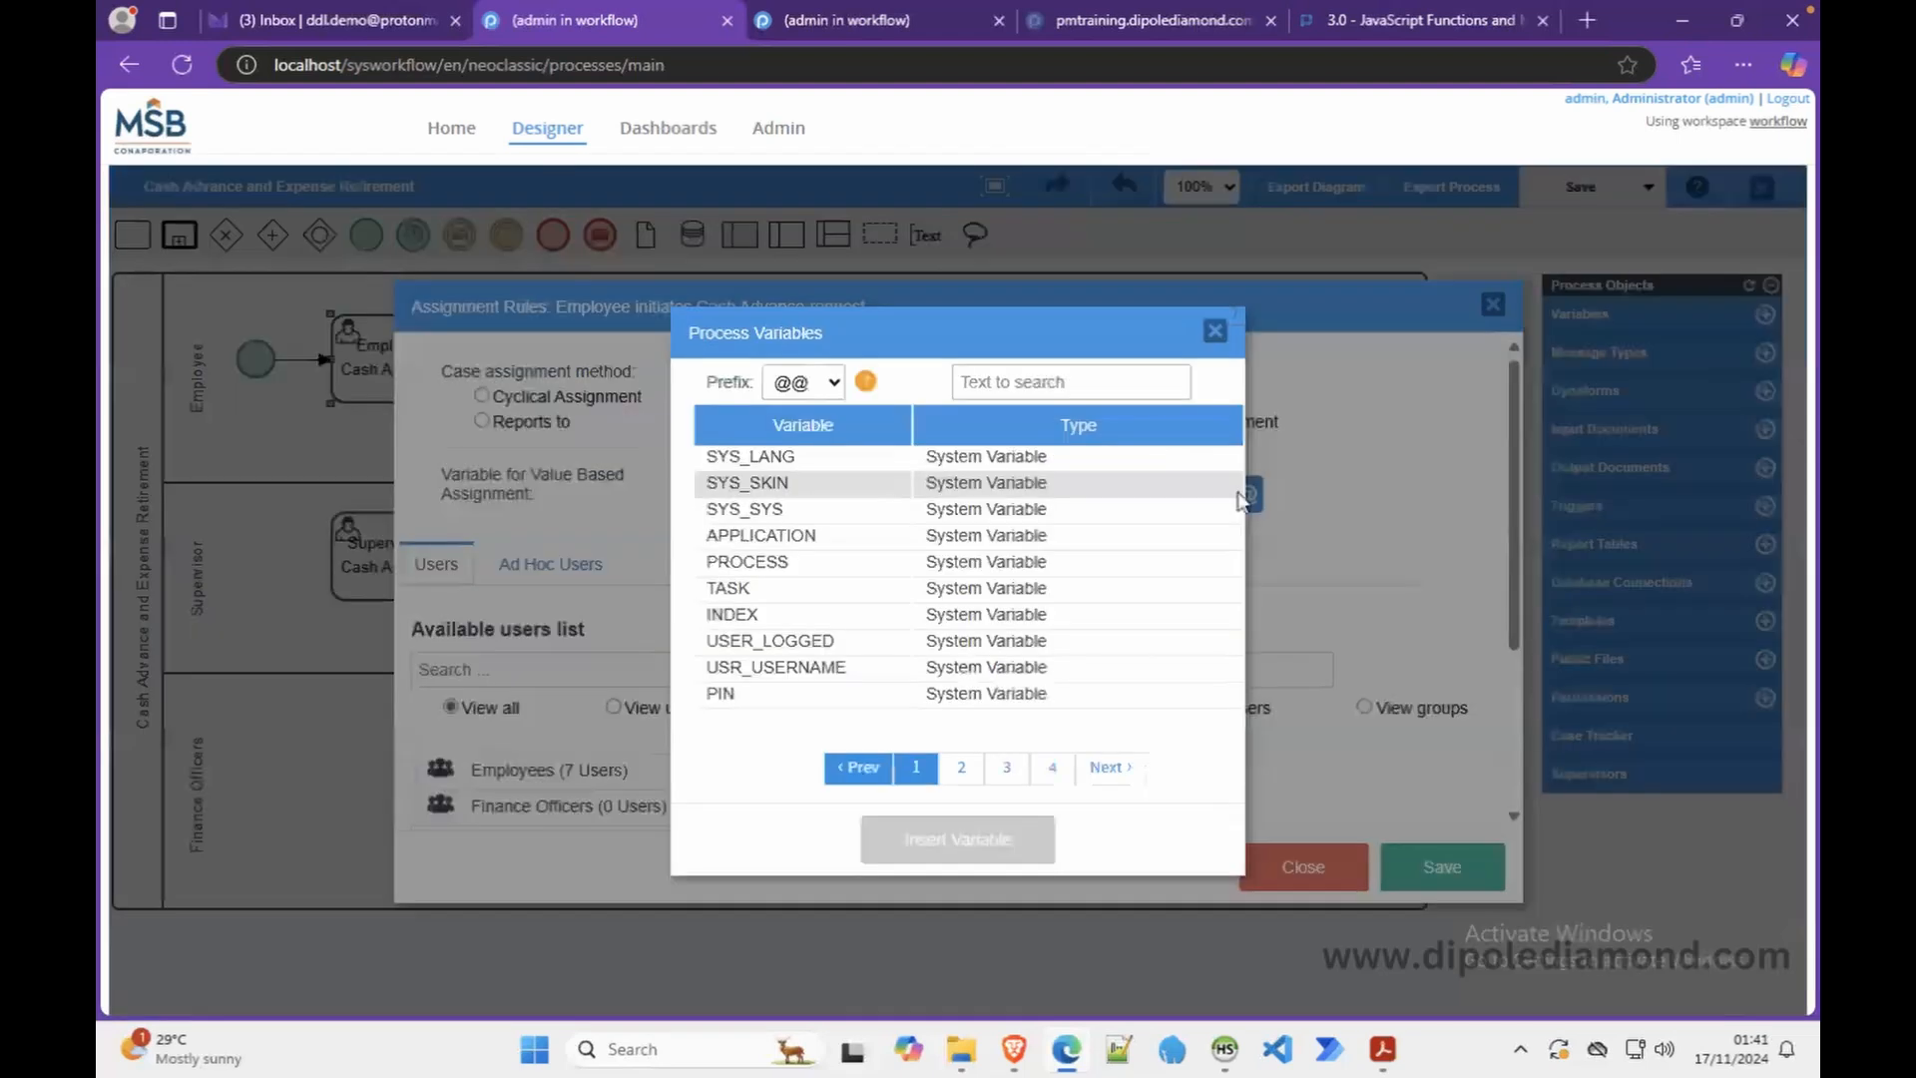
left_click(1072, 376)
type("uis")
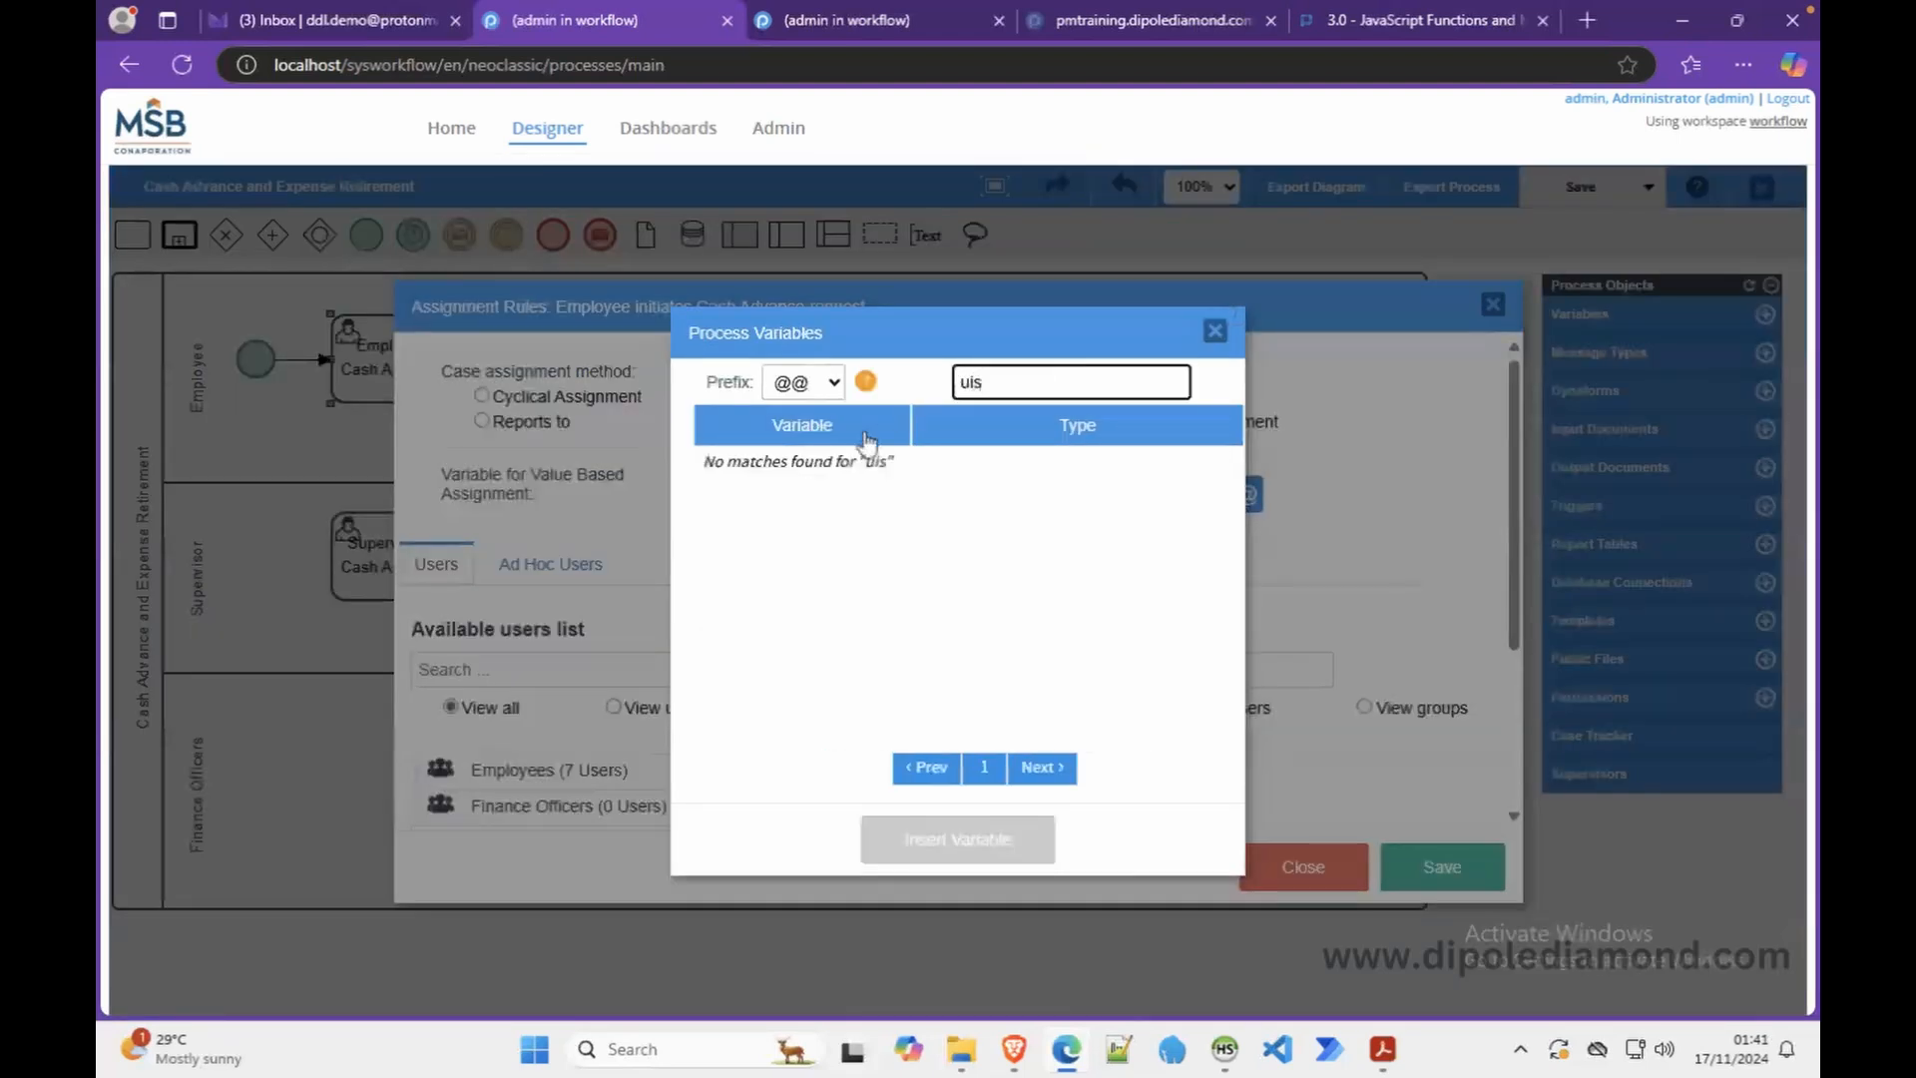
key("BackSpace")
type("d")
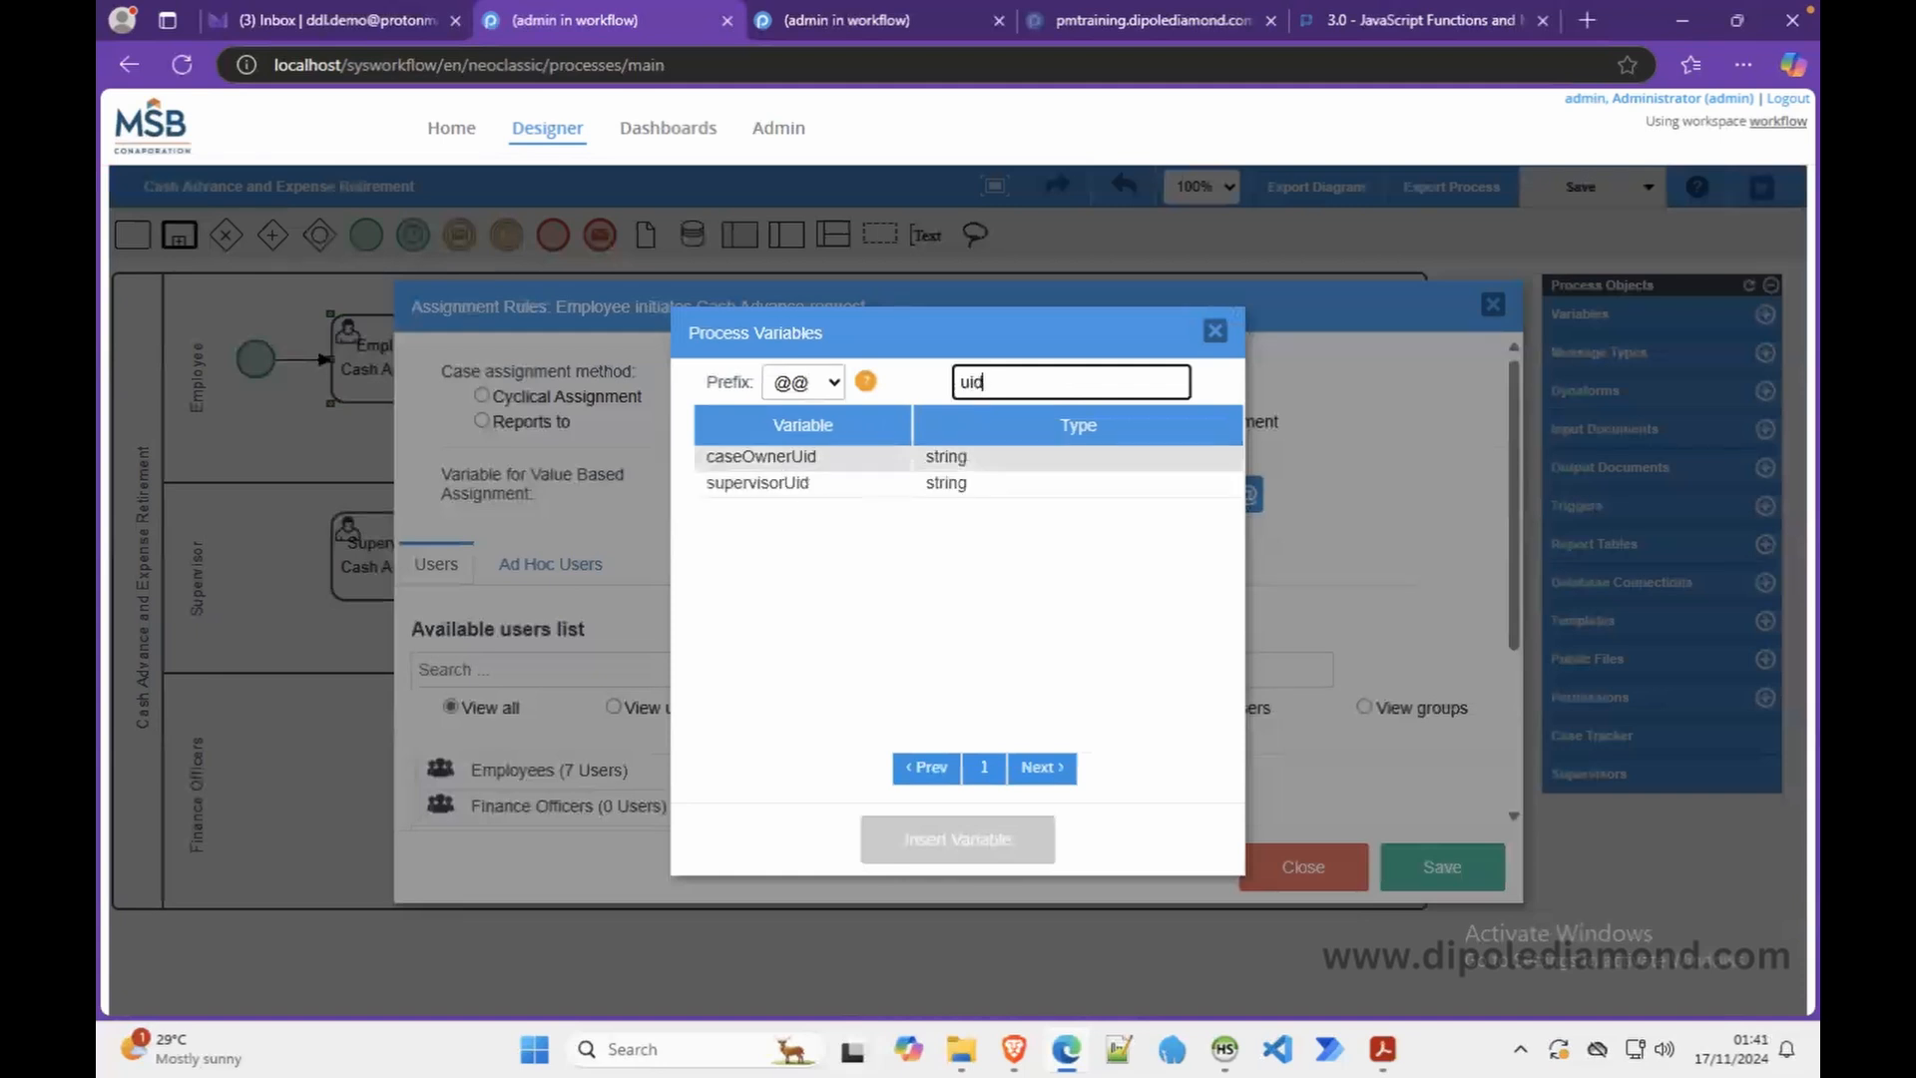
left_click(775, 456)
left_click(942, 838)
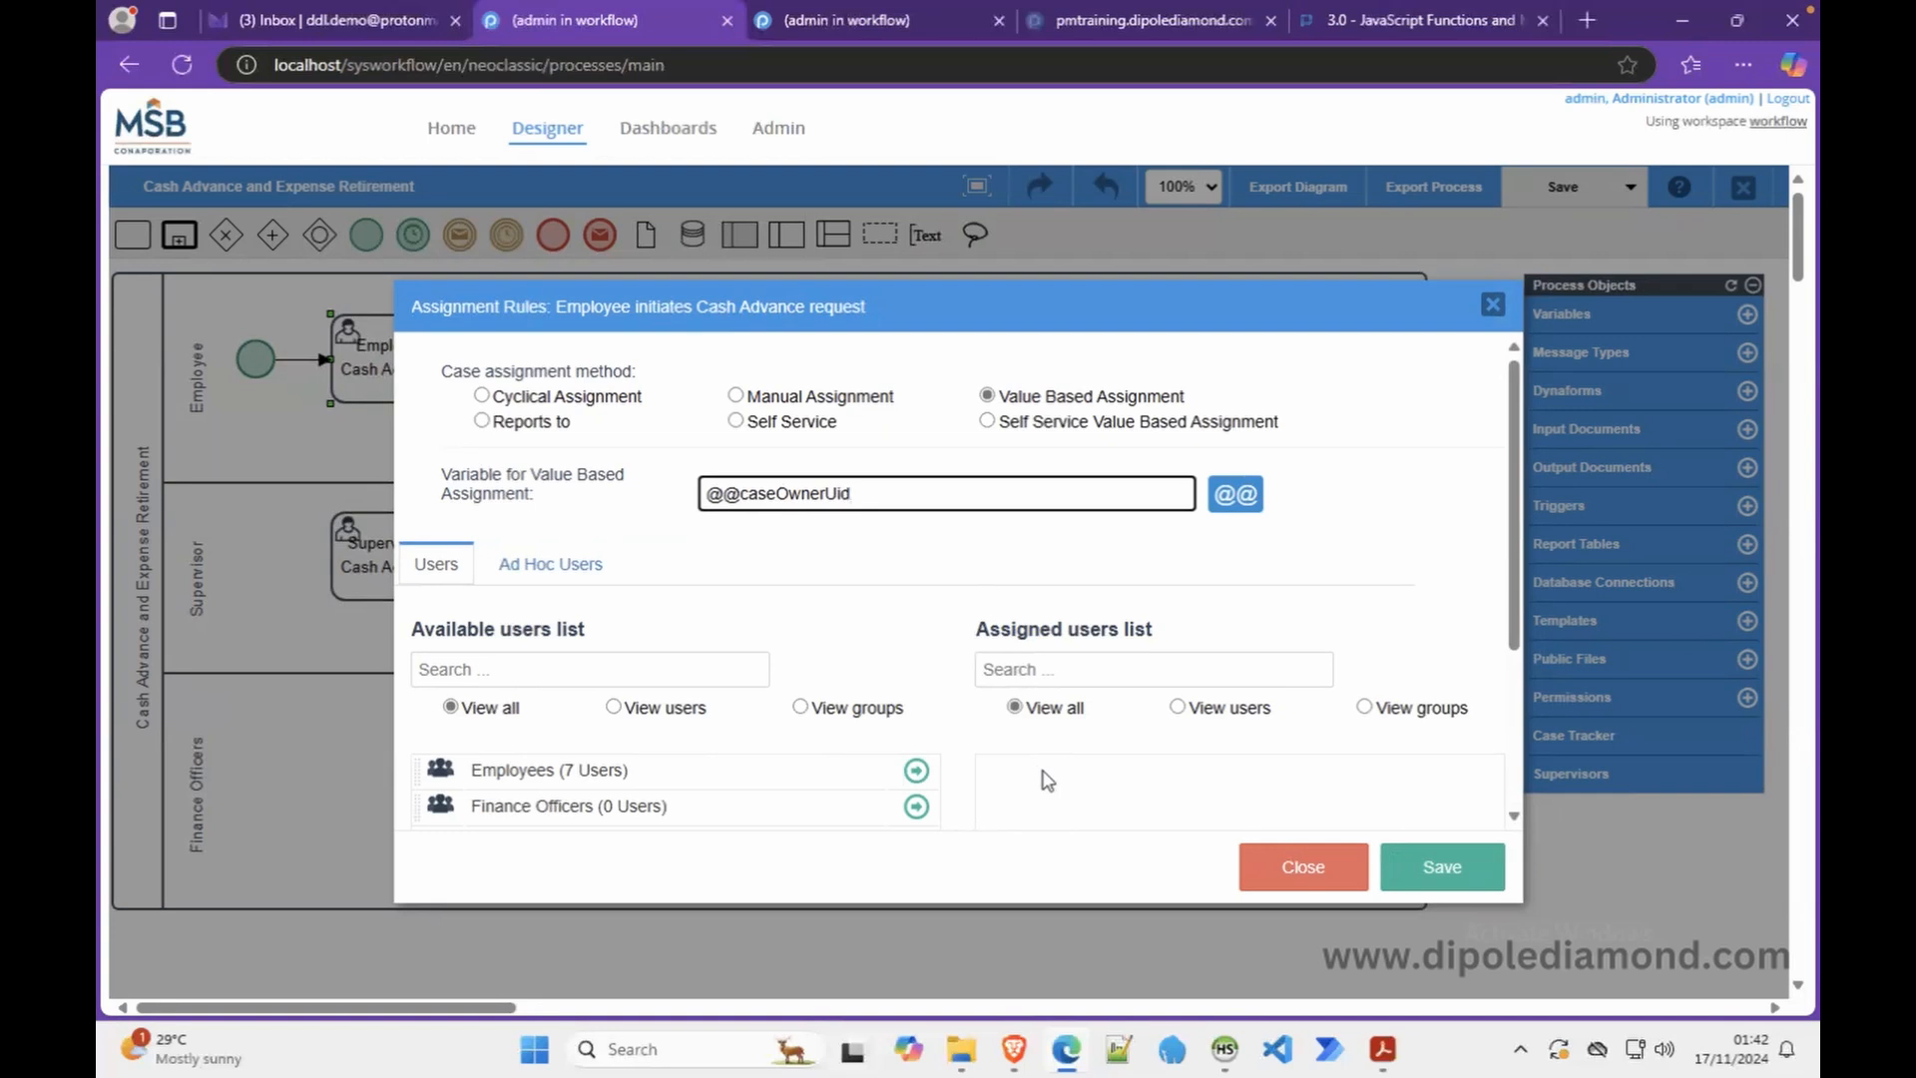
left_click(916, 771)
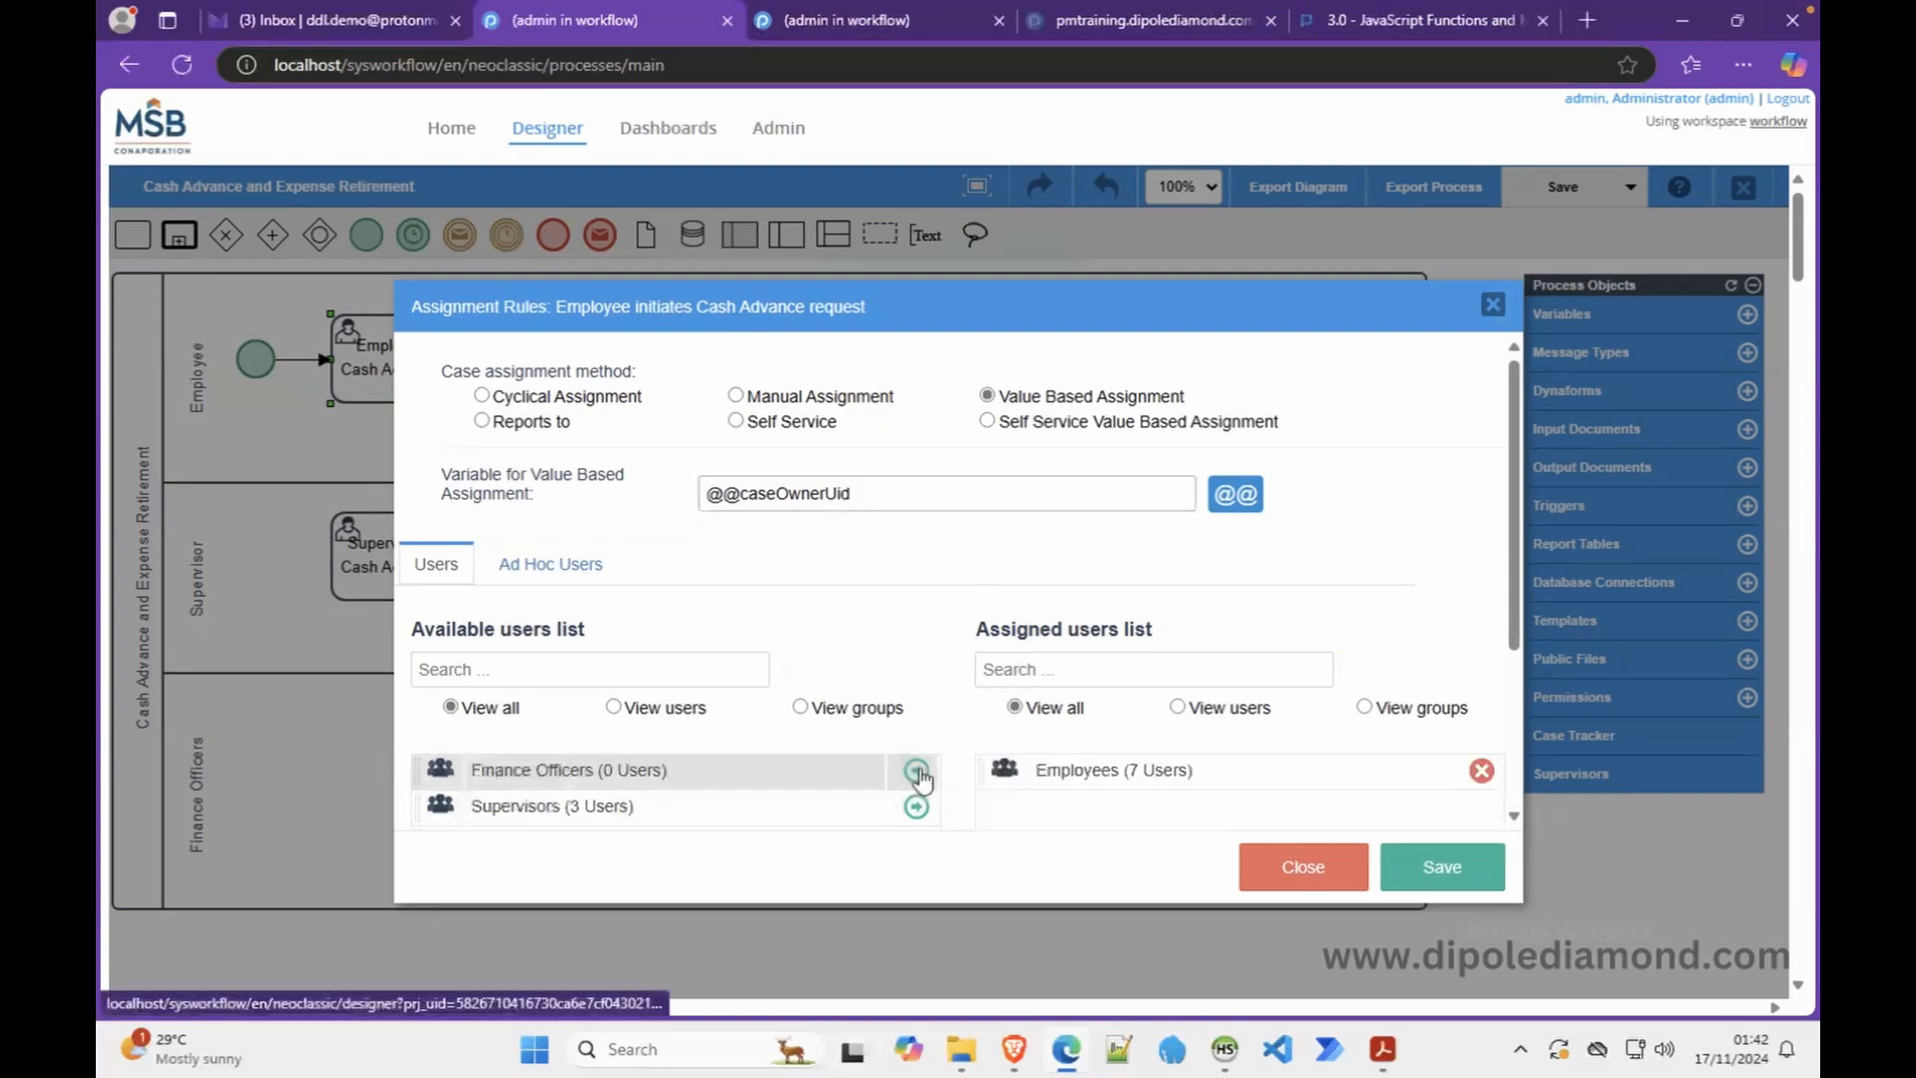
left_click(1442, 864)
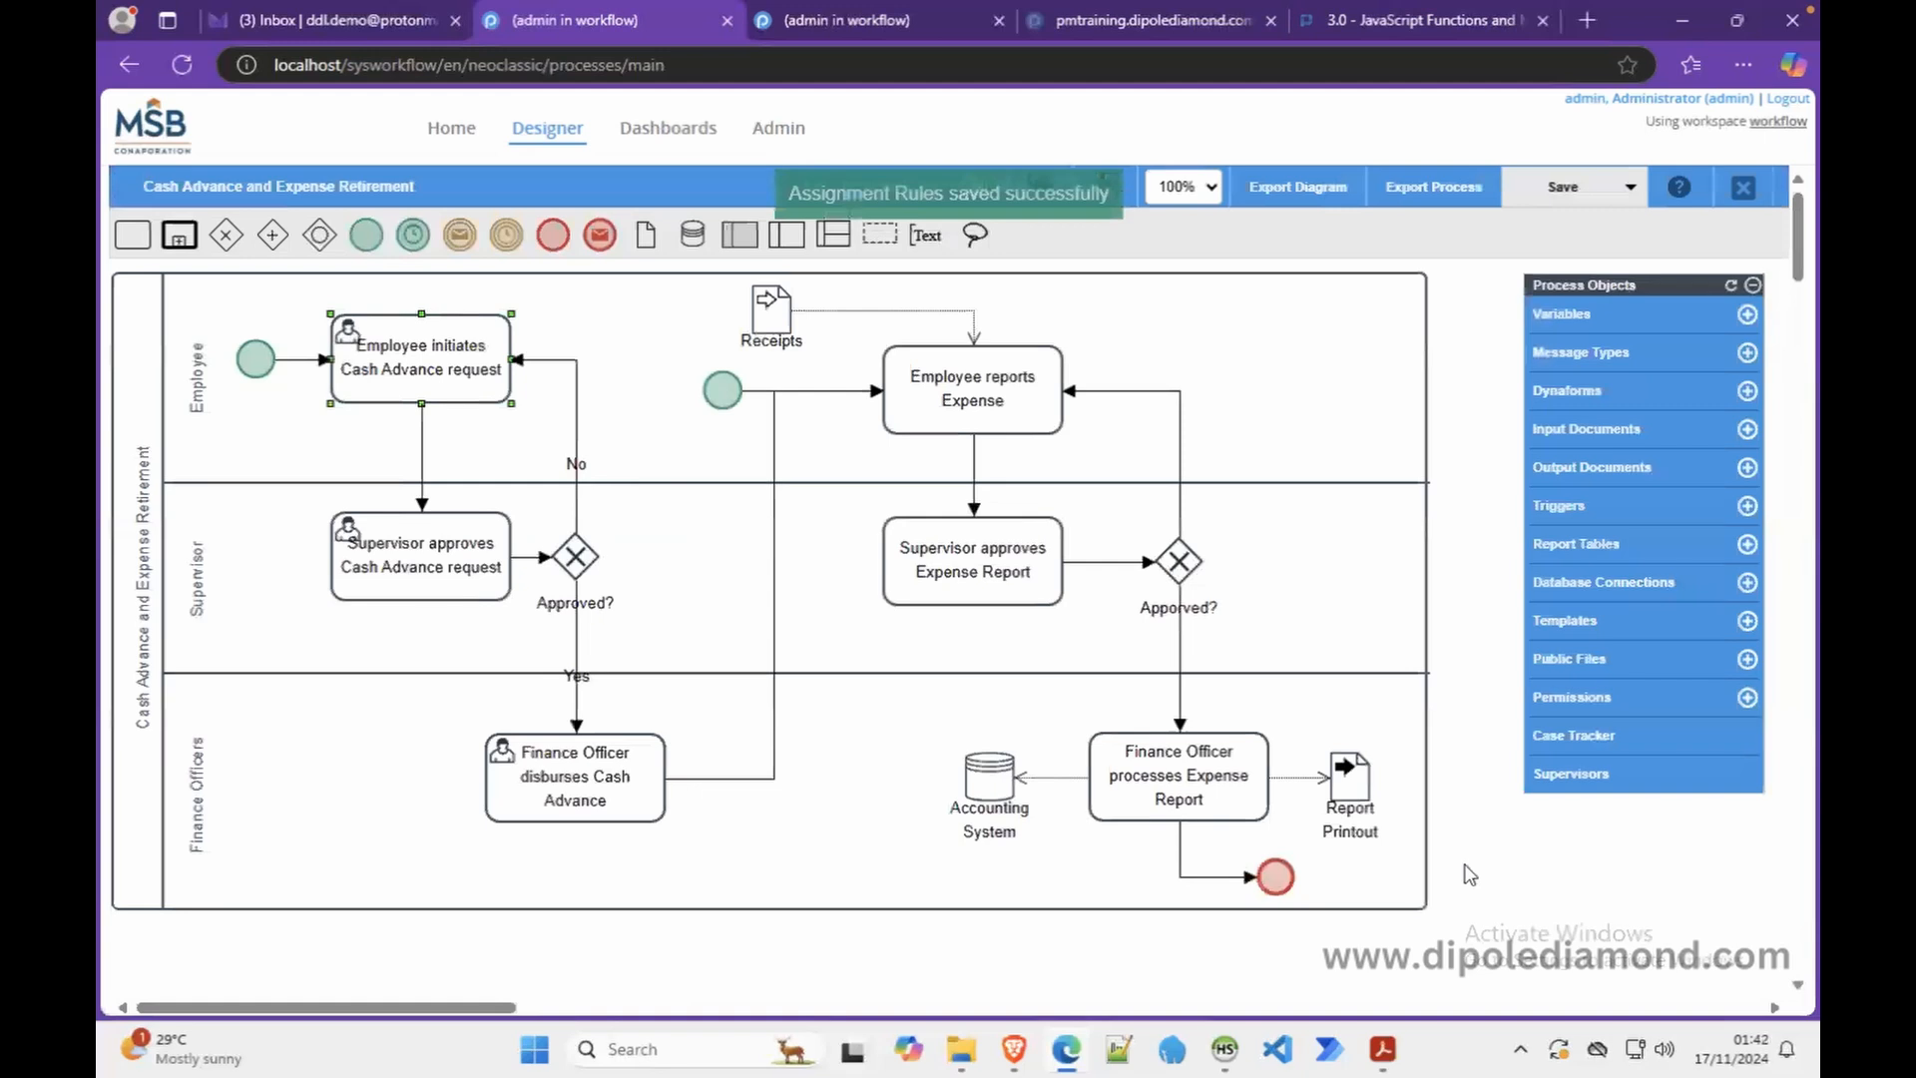
Switch the "Employee reports Expense" task to Value Based Assignment and clear its default assignment variable
right_click(975, 417)
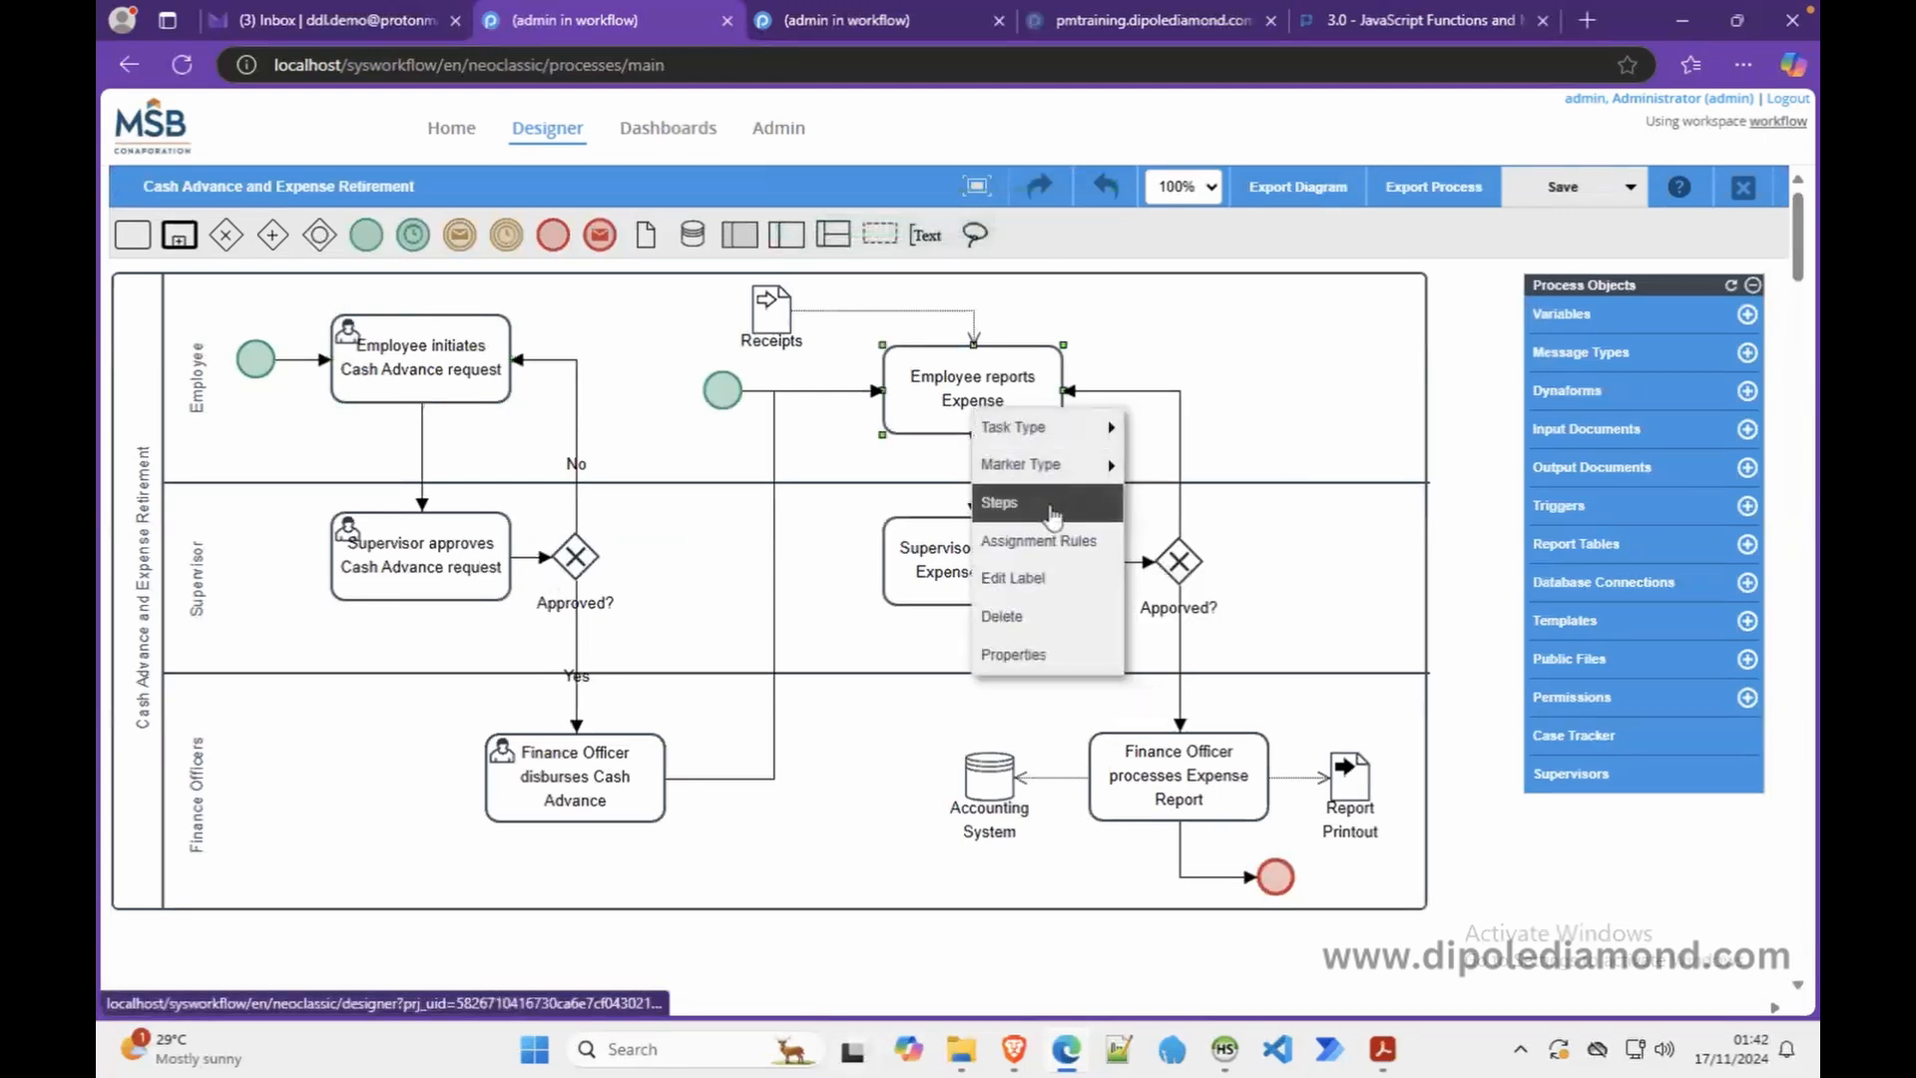
left_click(1038, 542)
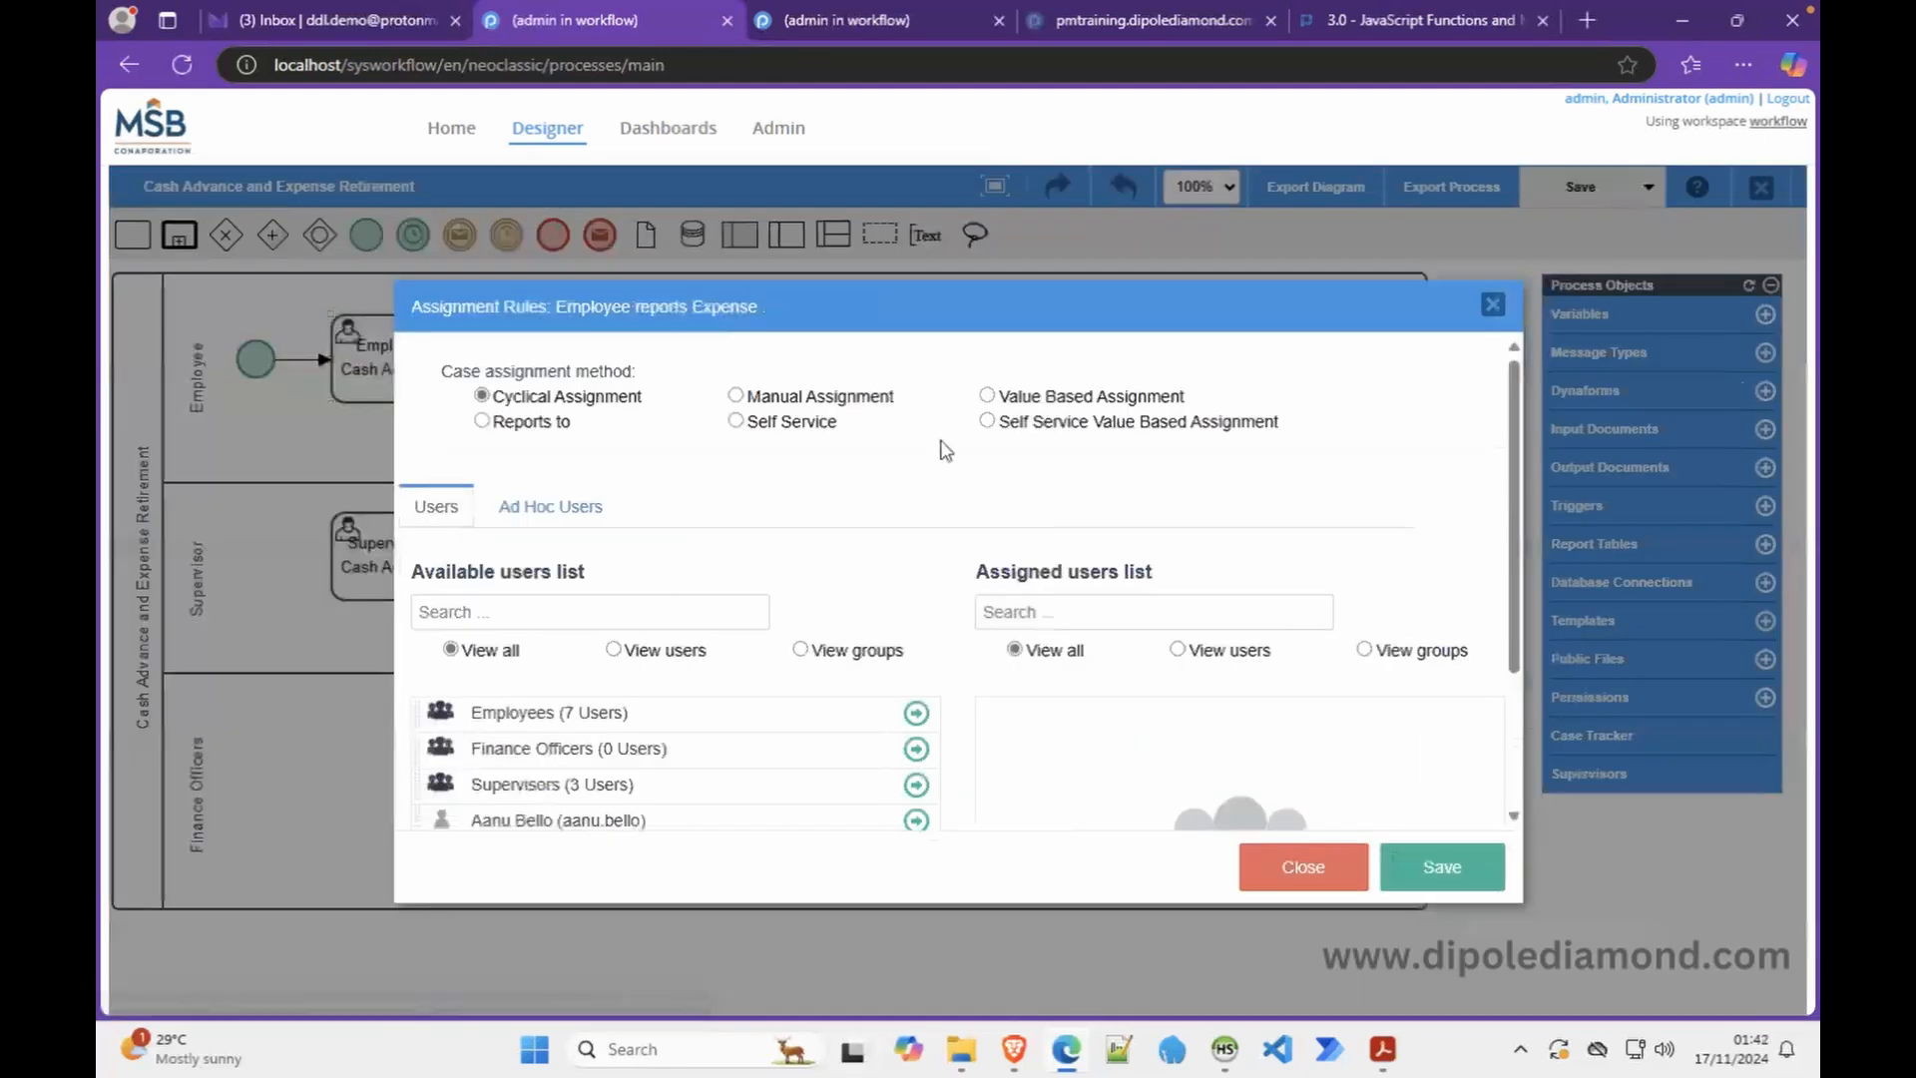
left_click(1005, 399)
left_click_drag(1068, 488, 519, 514)
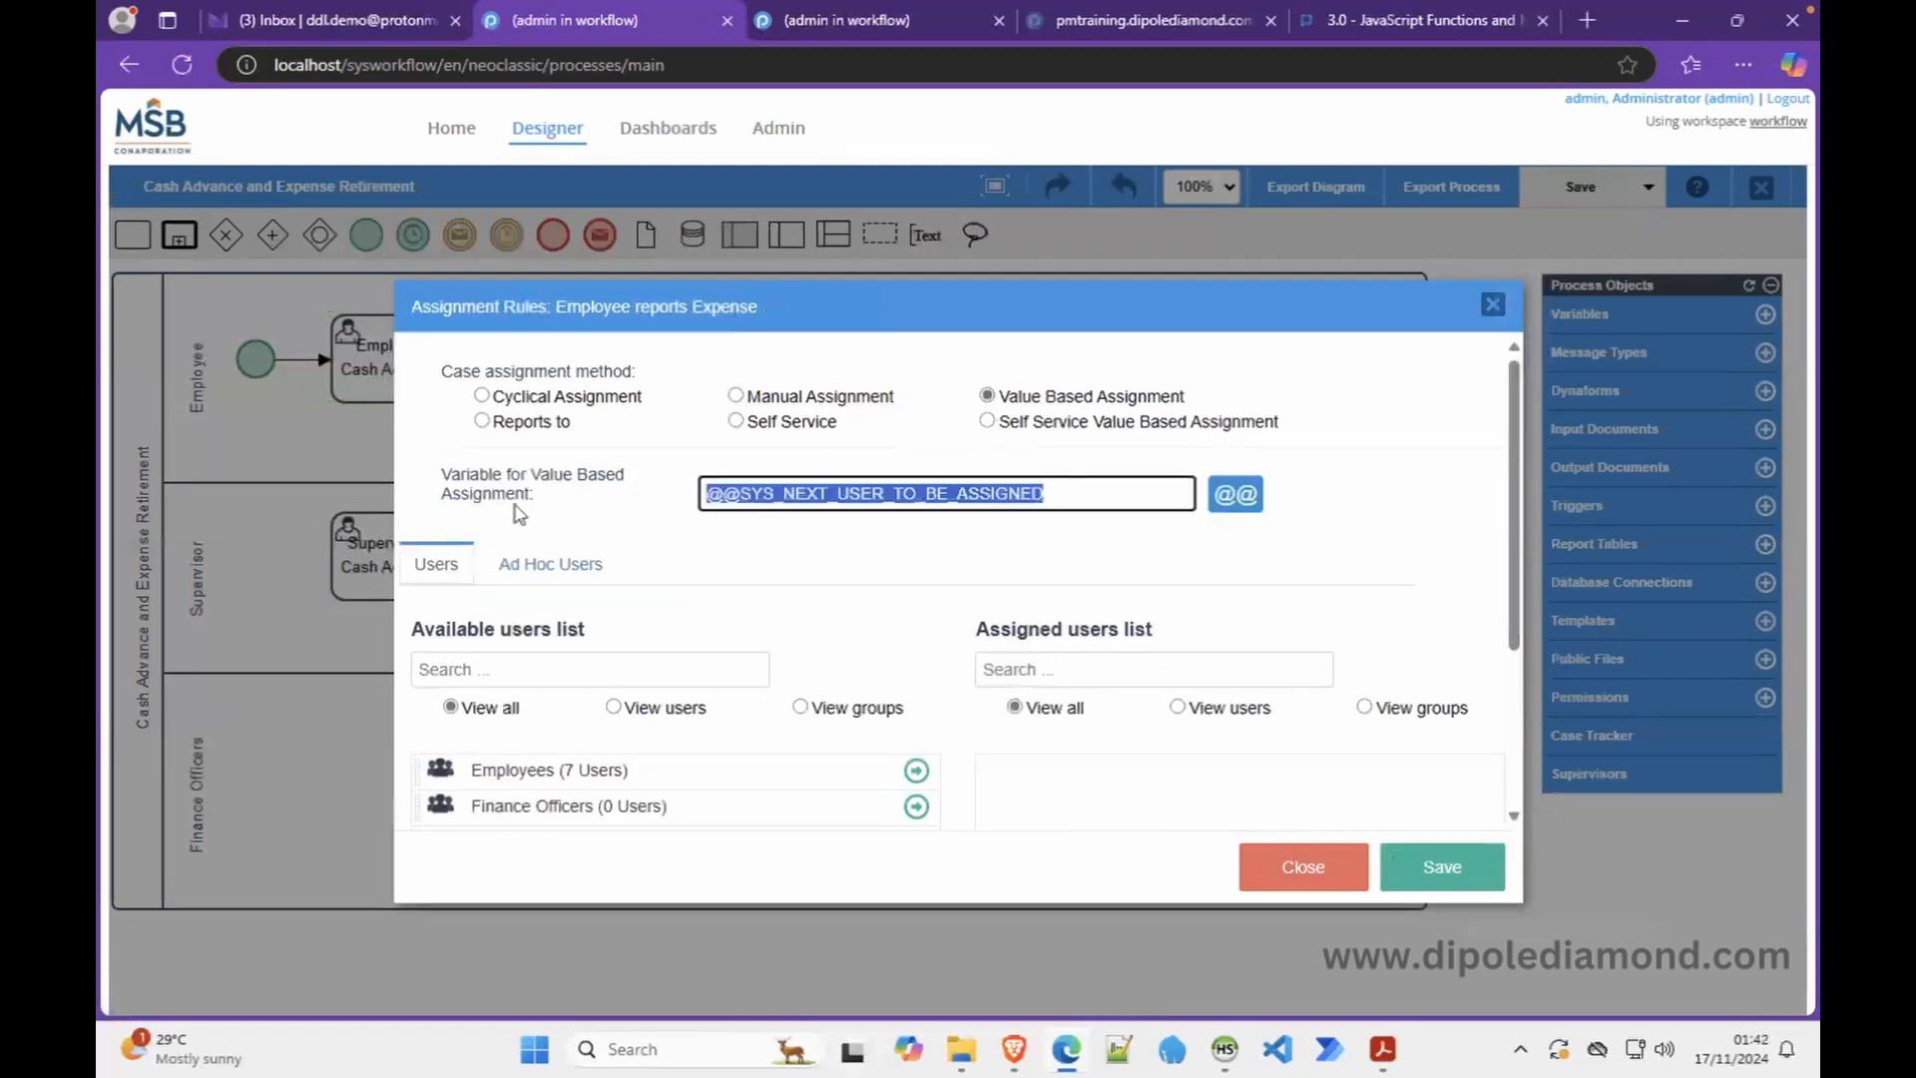
key("BackSpace")
left_click(1235, 494)
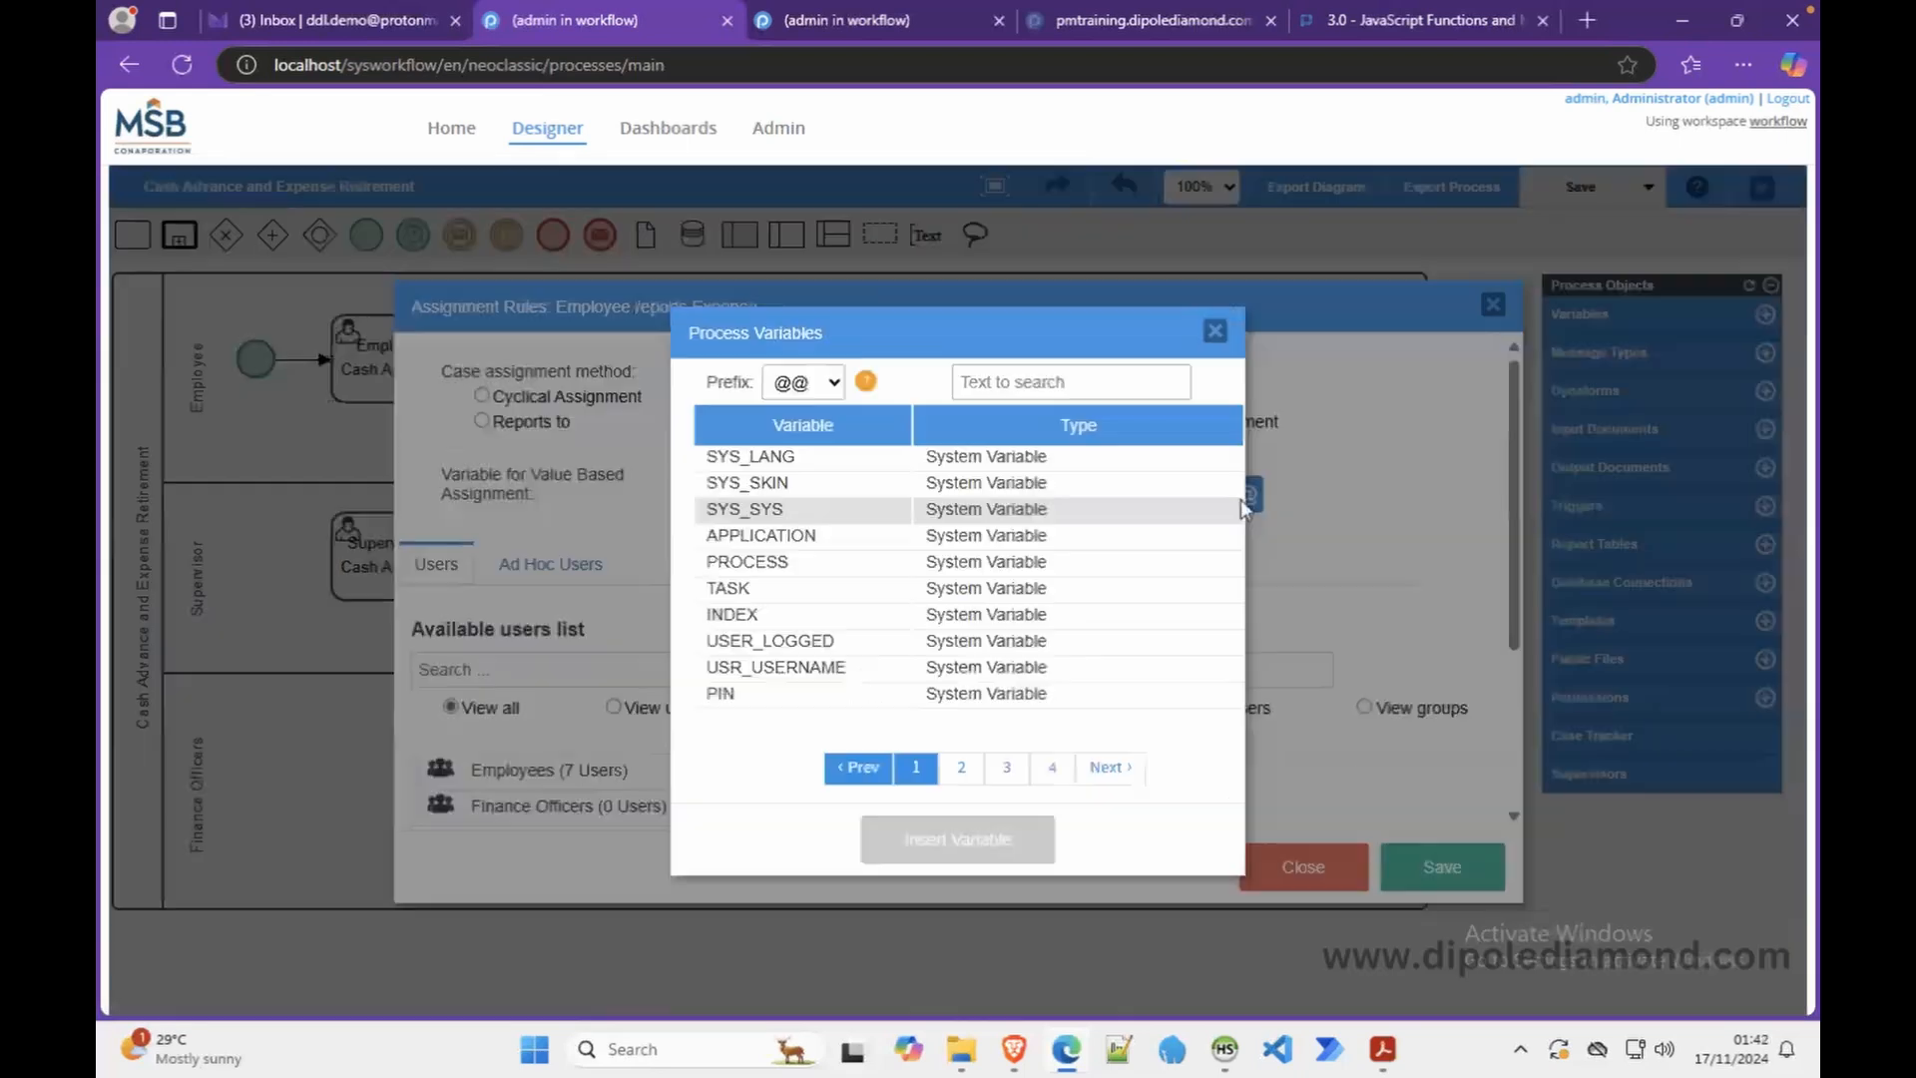
left_click(1141, 384)
type("uid")
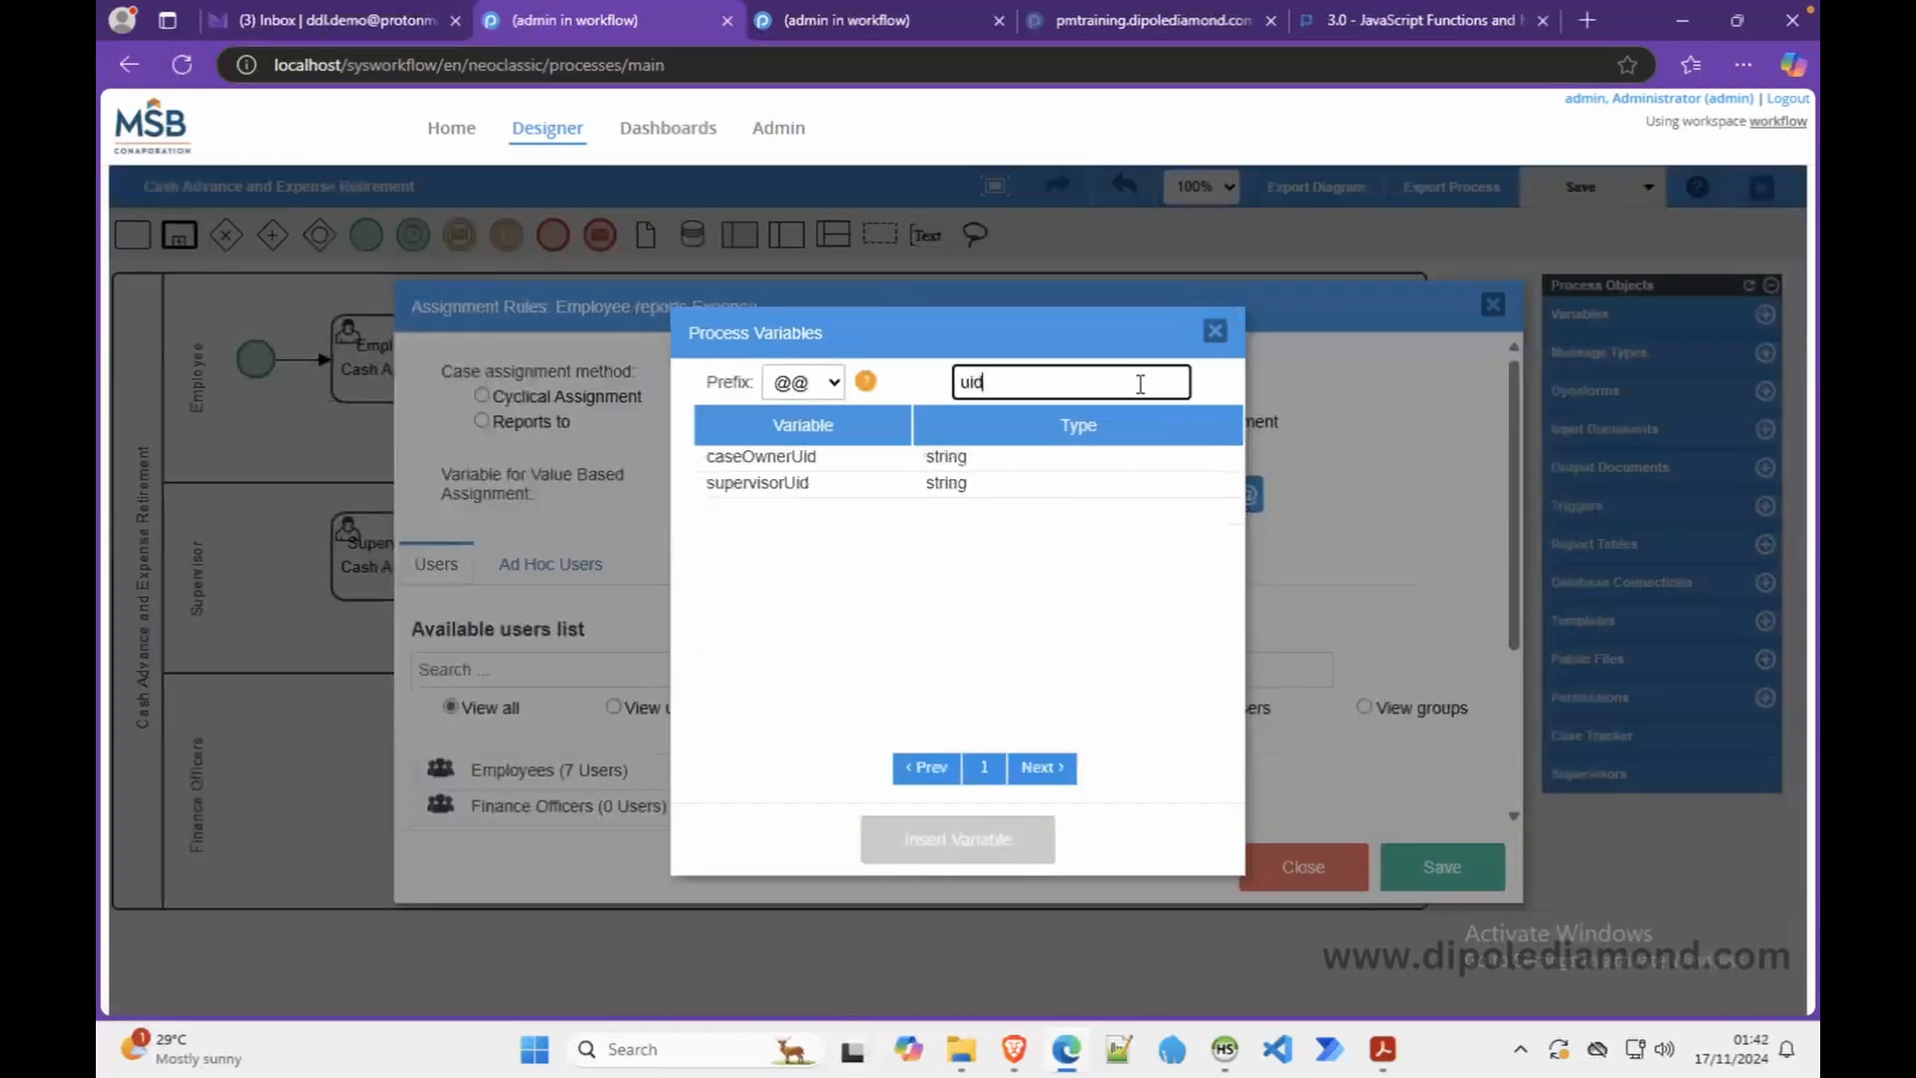
left_click(843, 431)
left_click(783, 483)
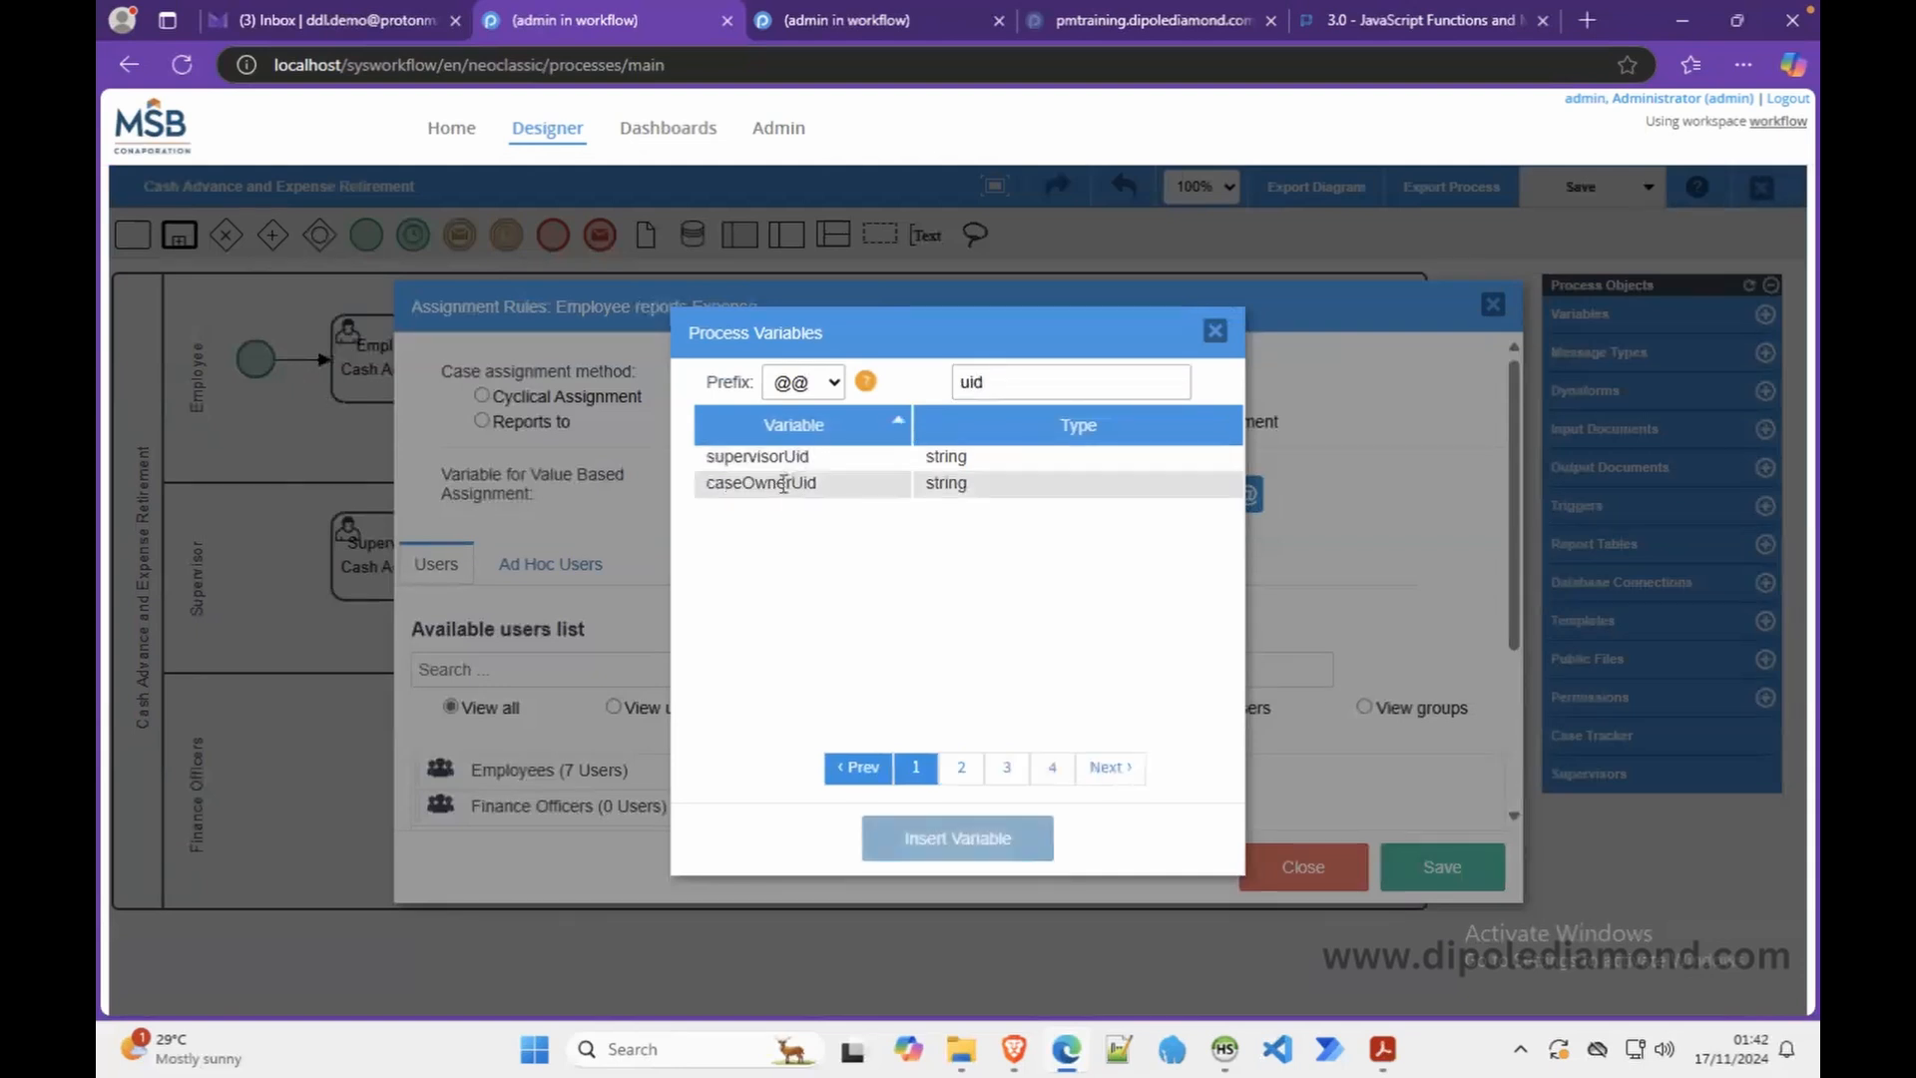
left_click(983, 842)
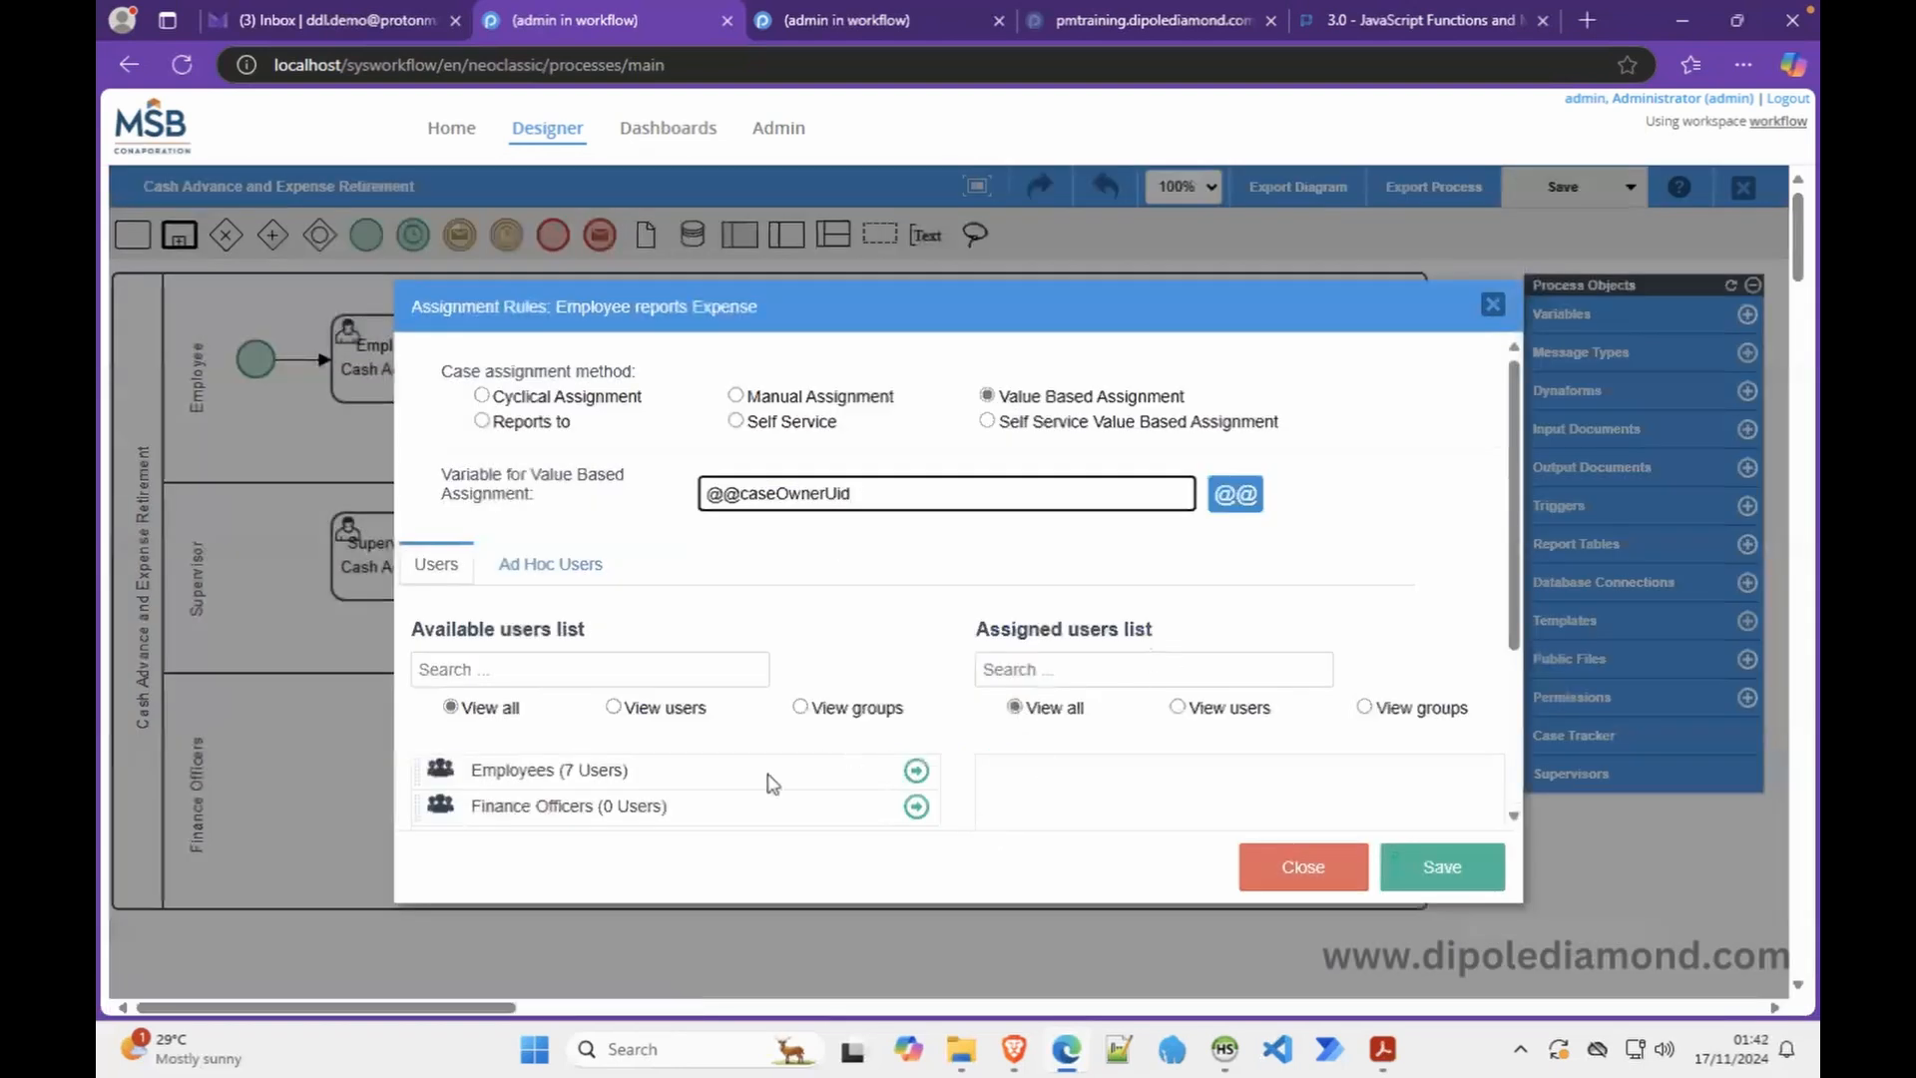
left_click(916, 770)
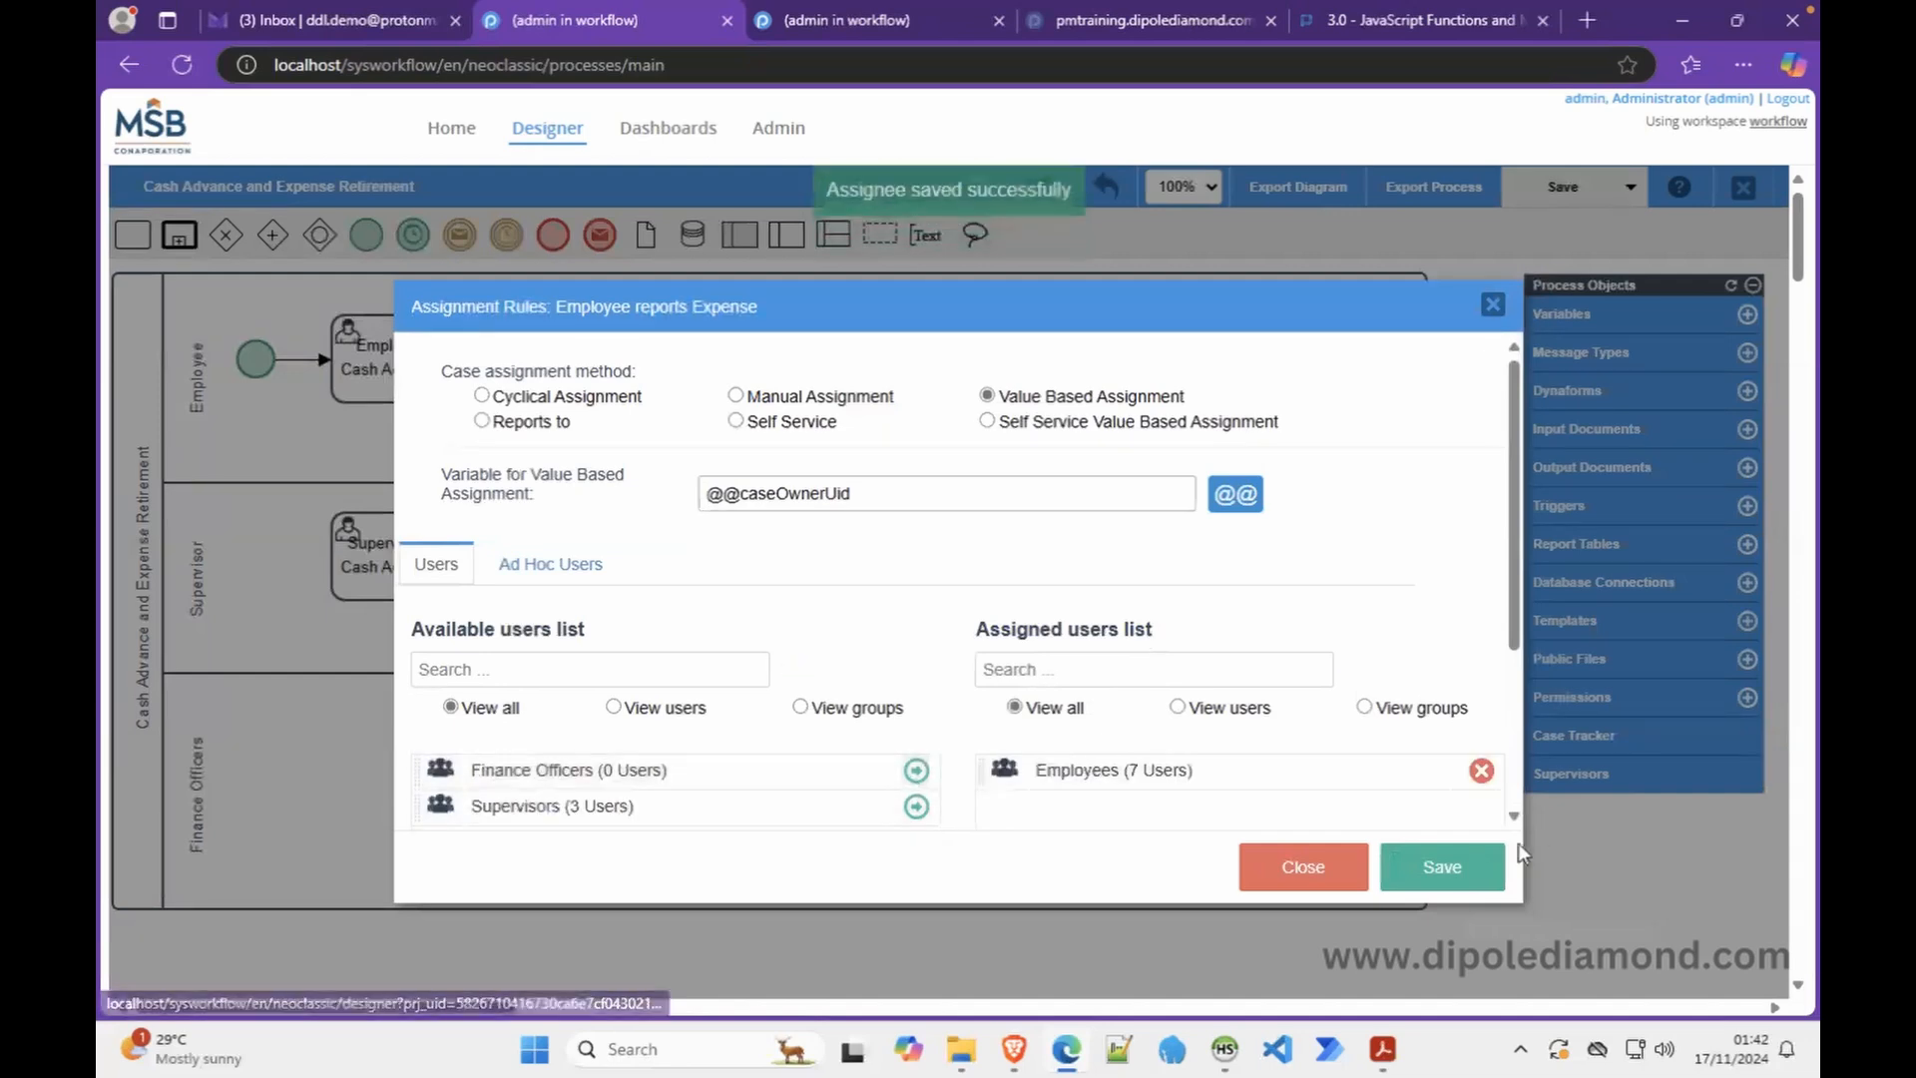
left_click(1452, 869)
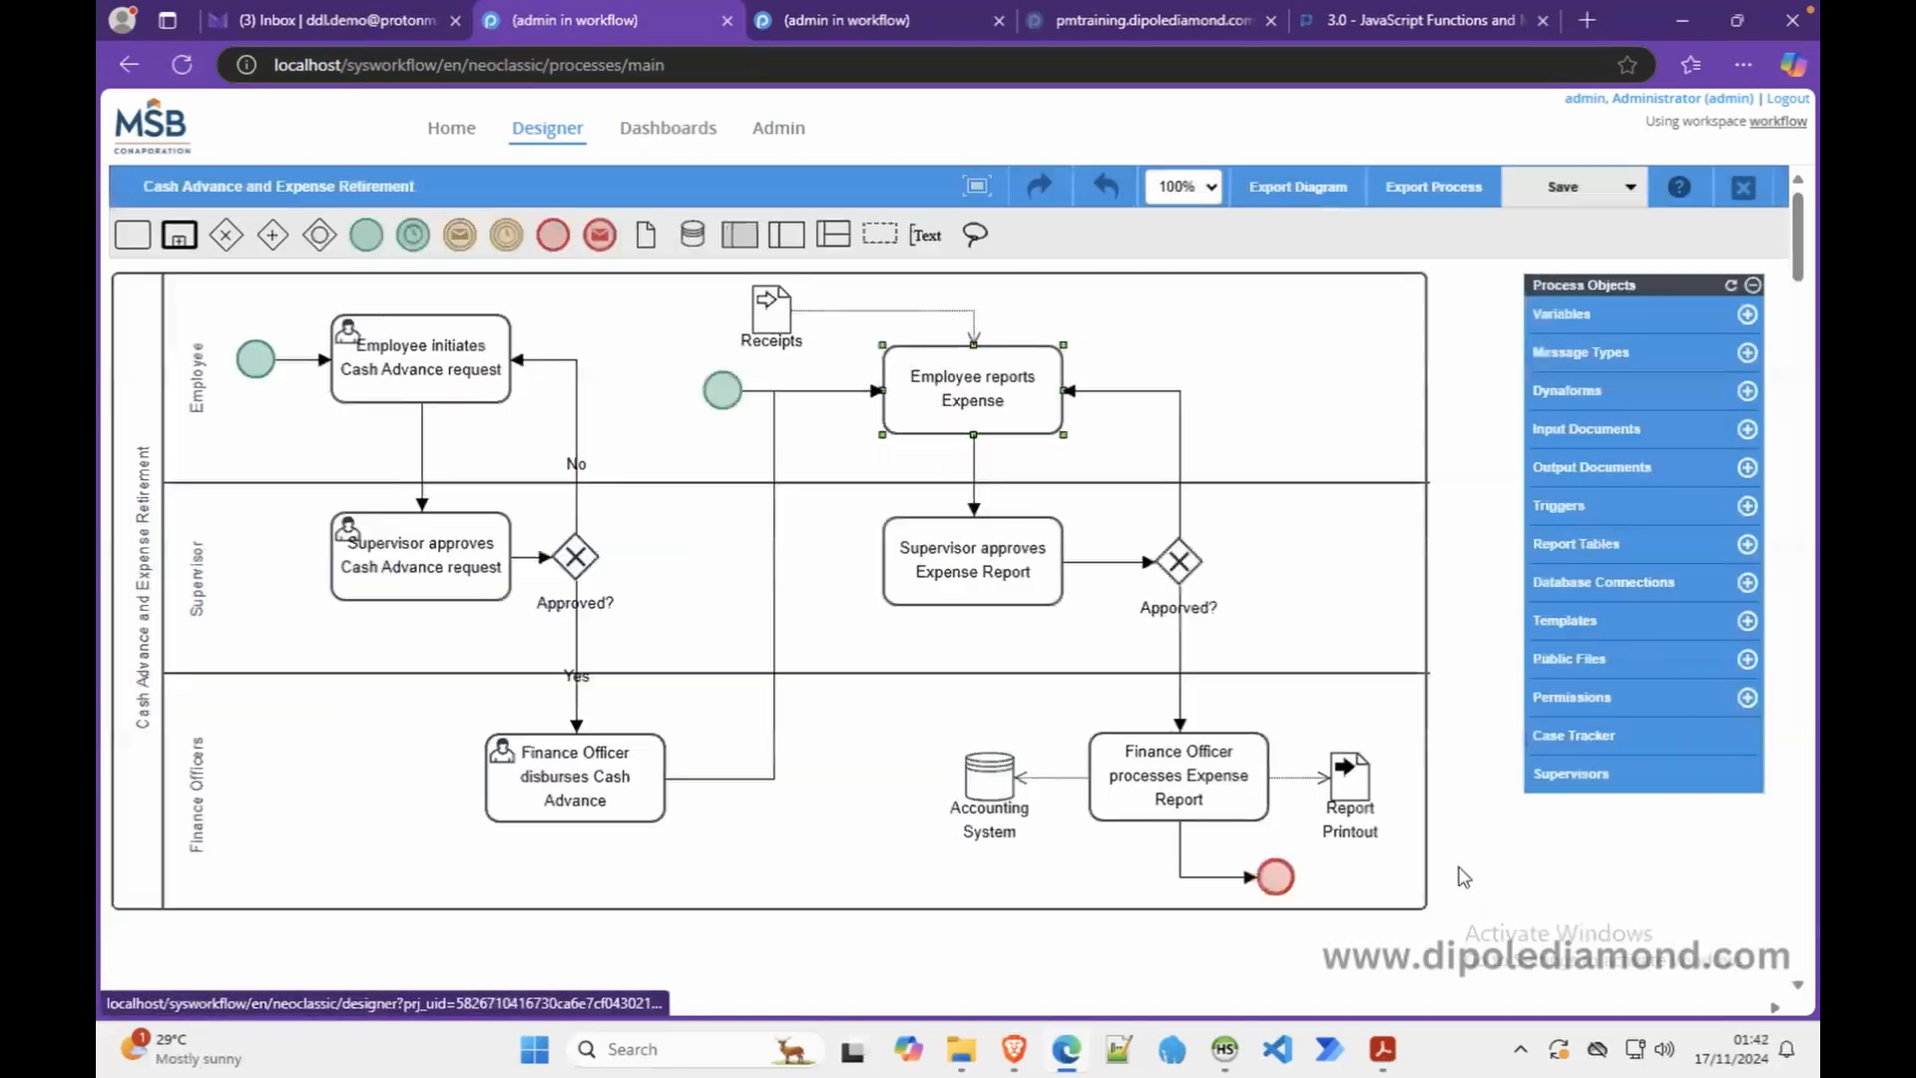
Switch the "Supervisor approves Cash Advance request" task to Value Based Assignment and clear its default assignment variable
right_click(416, 574)
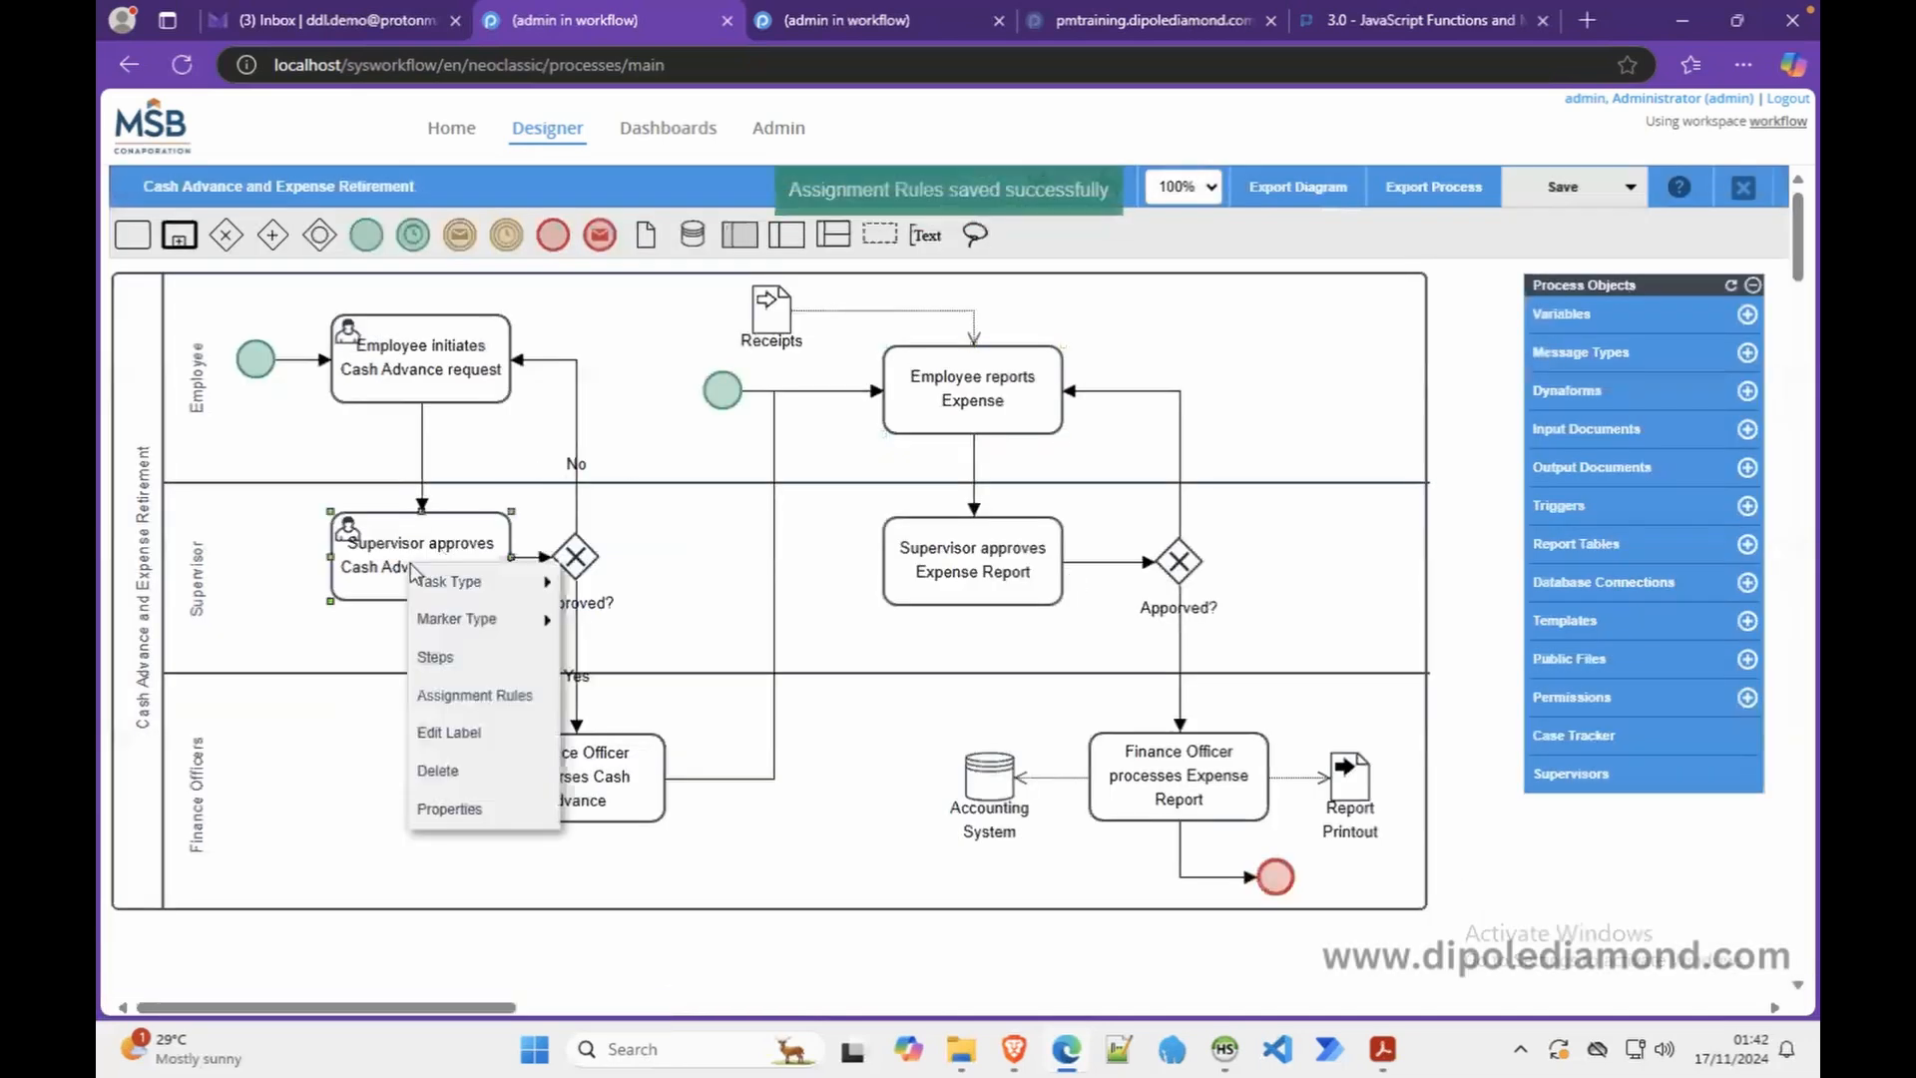
left_click(475, 694)
left_click(1018, 399)
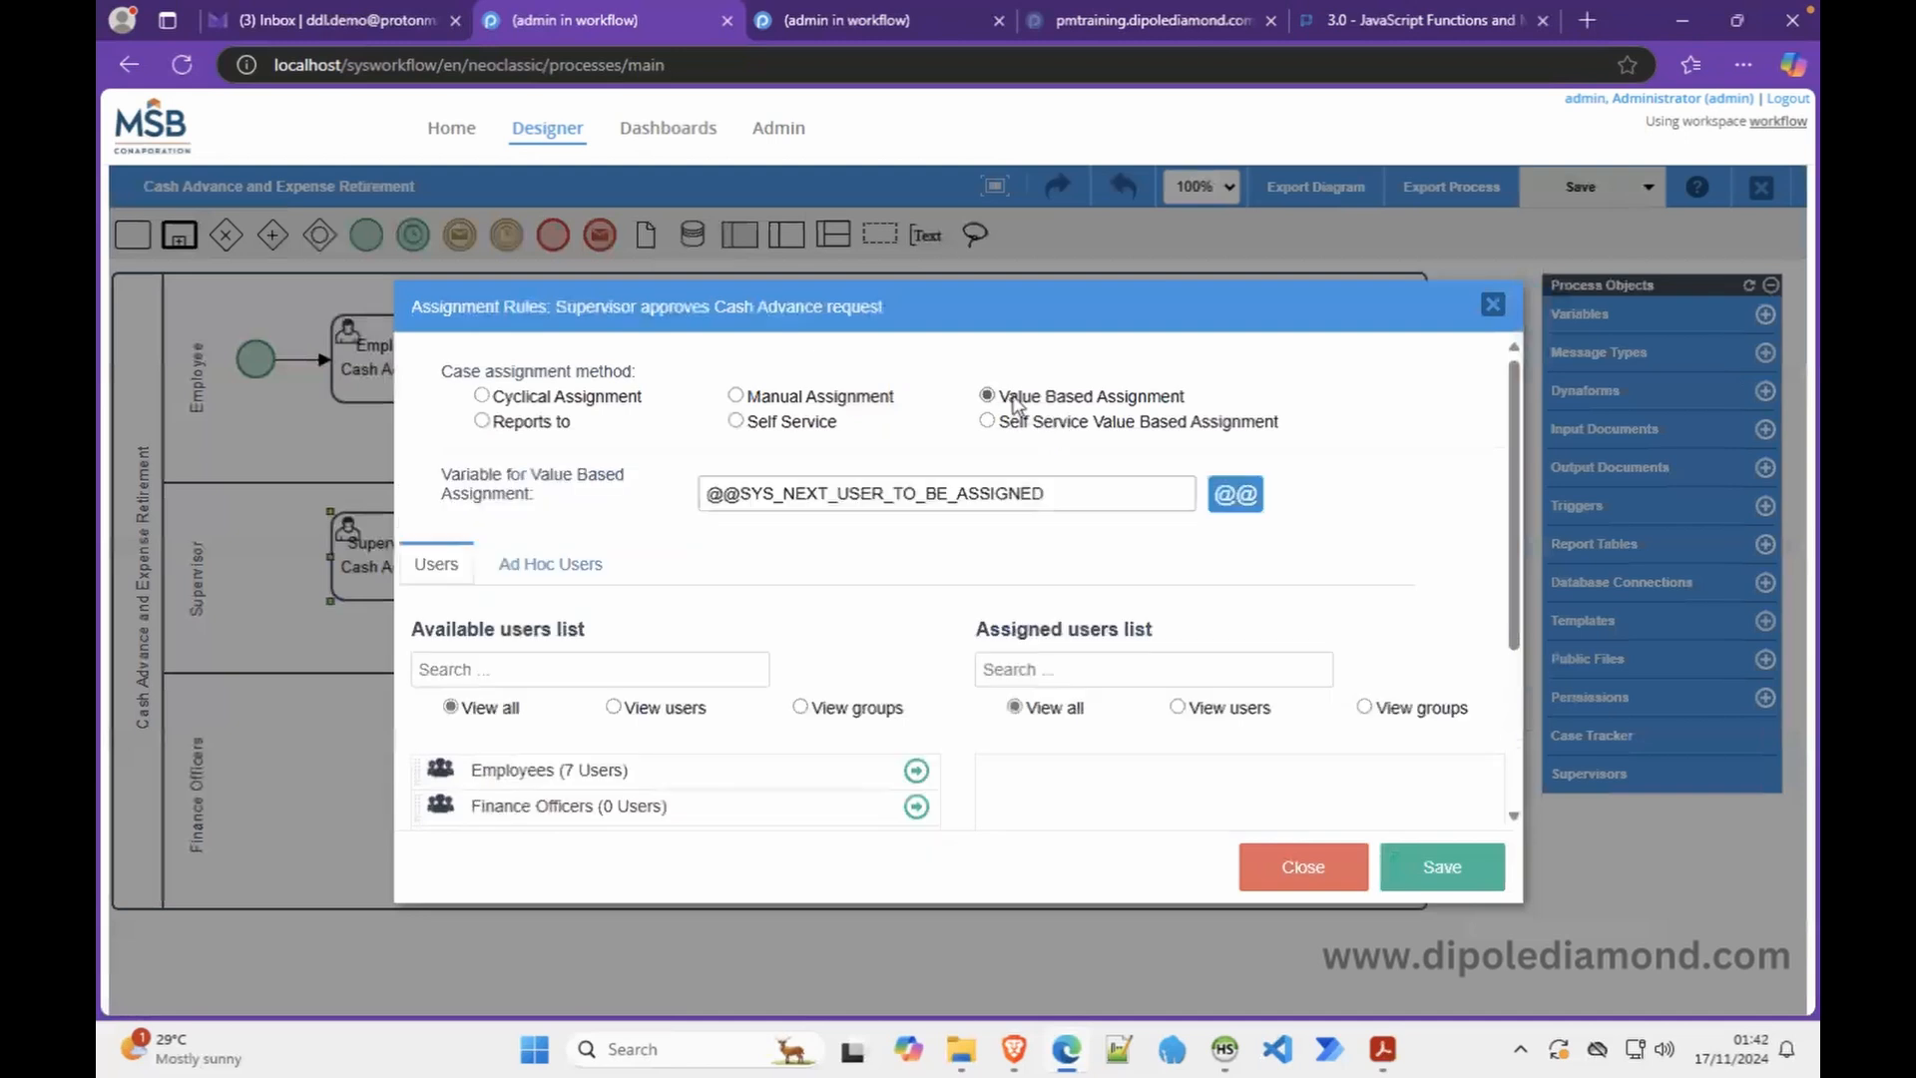
left_click_drag(1043, 493, 519, 502)
key("BackSpace")
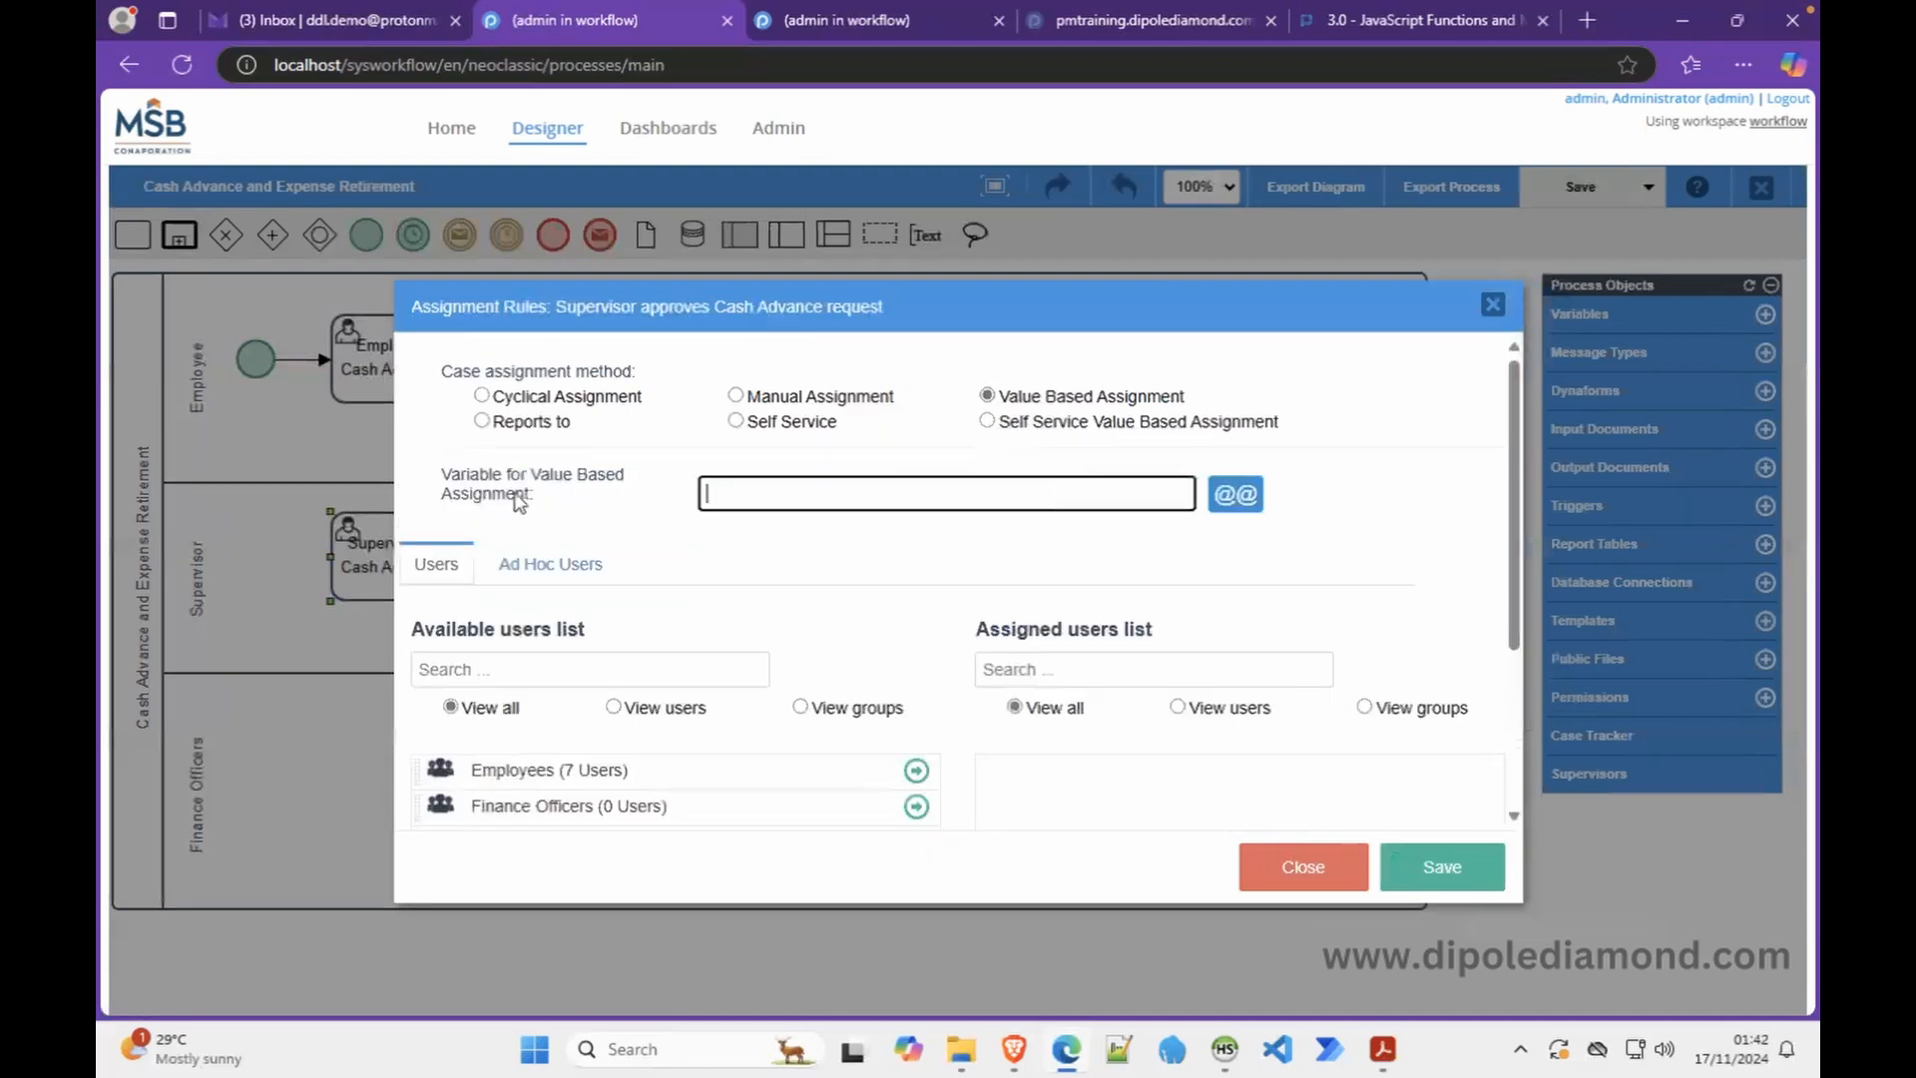
left_click(1229, 493)
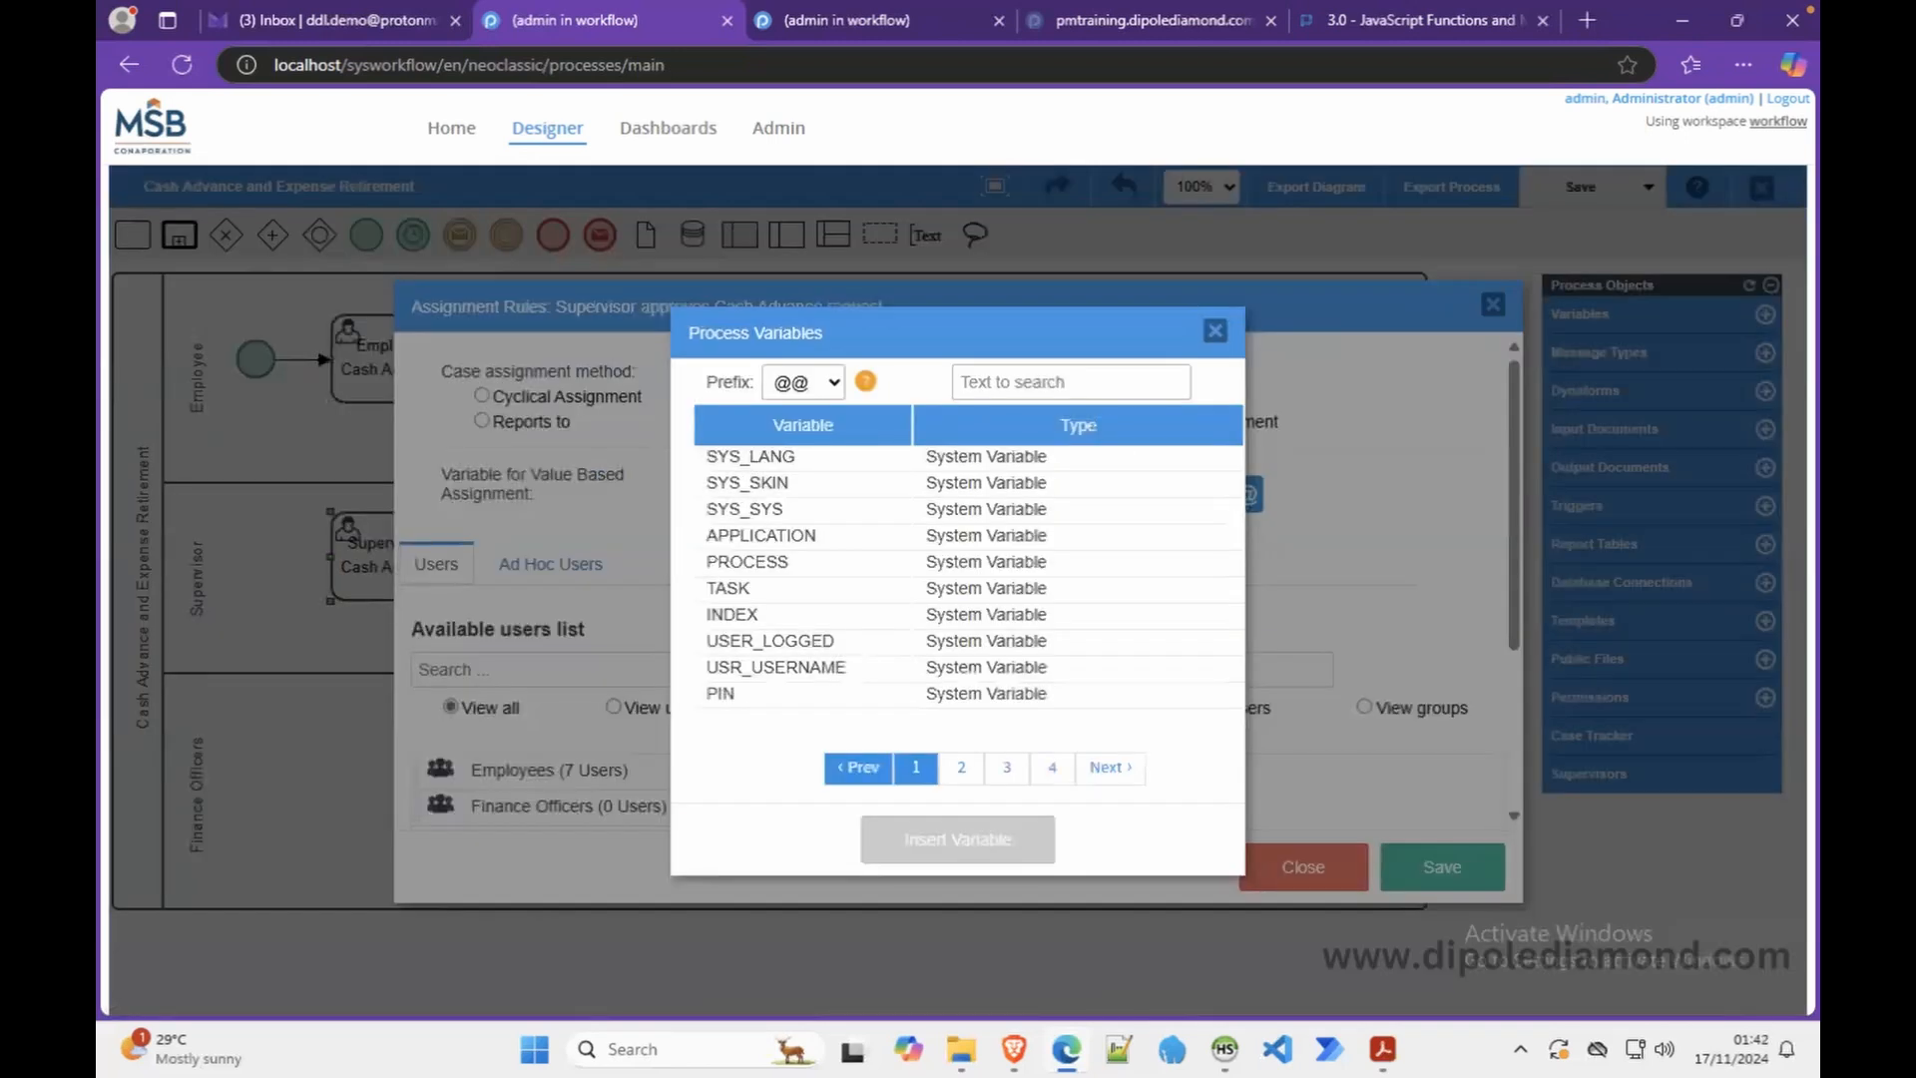
left_click(1080, 387)
type("uid")
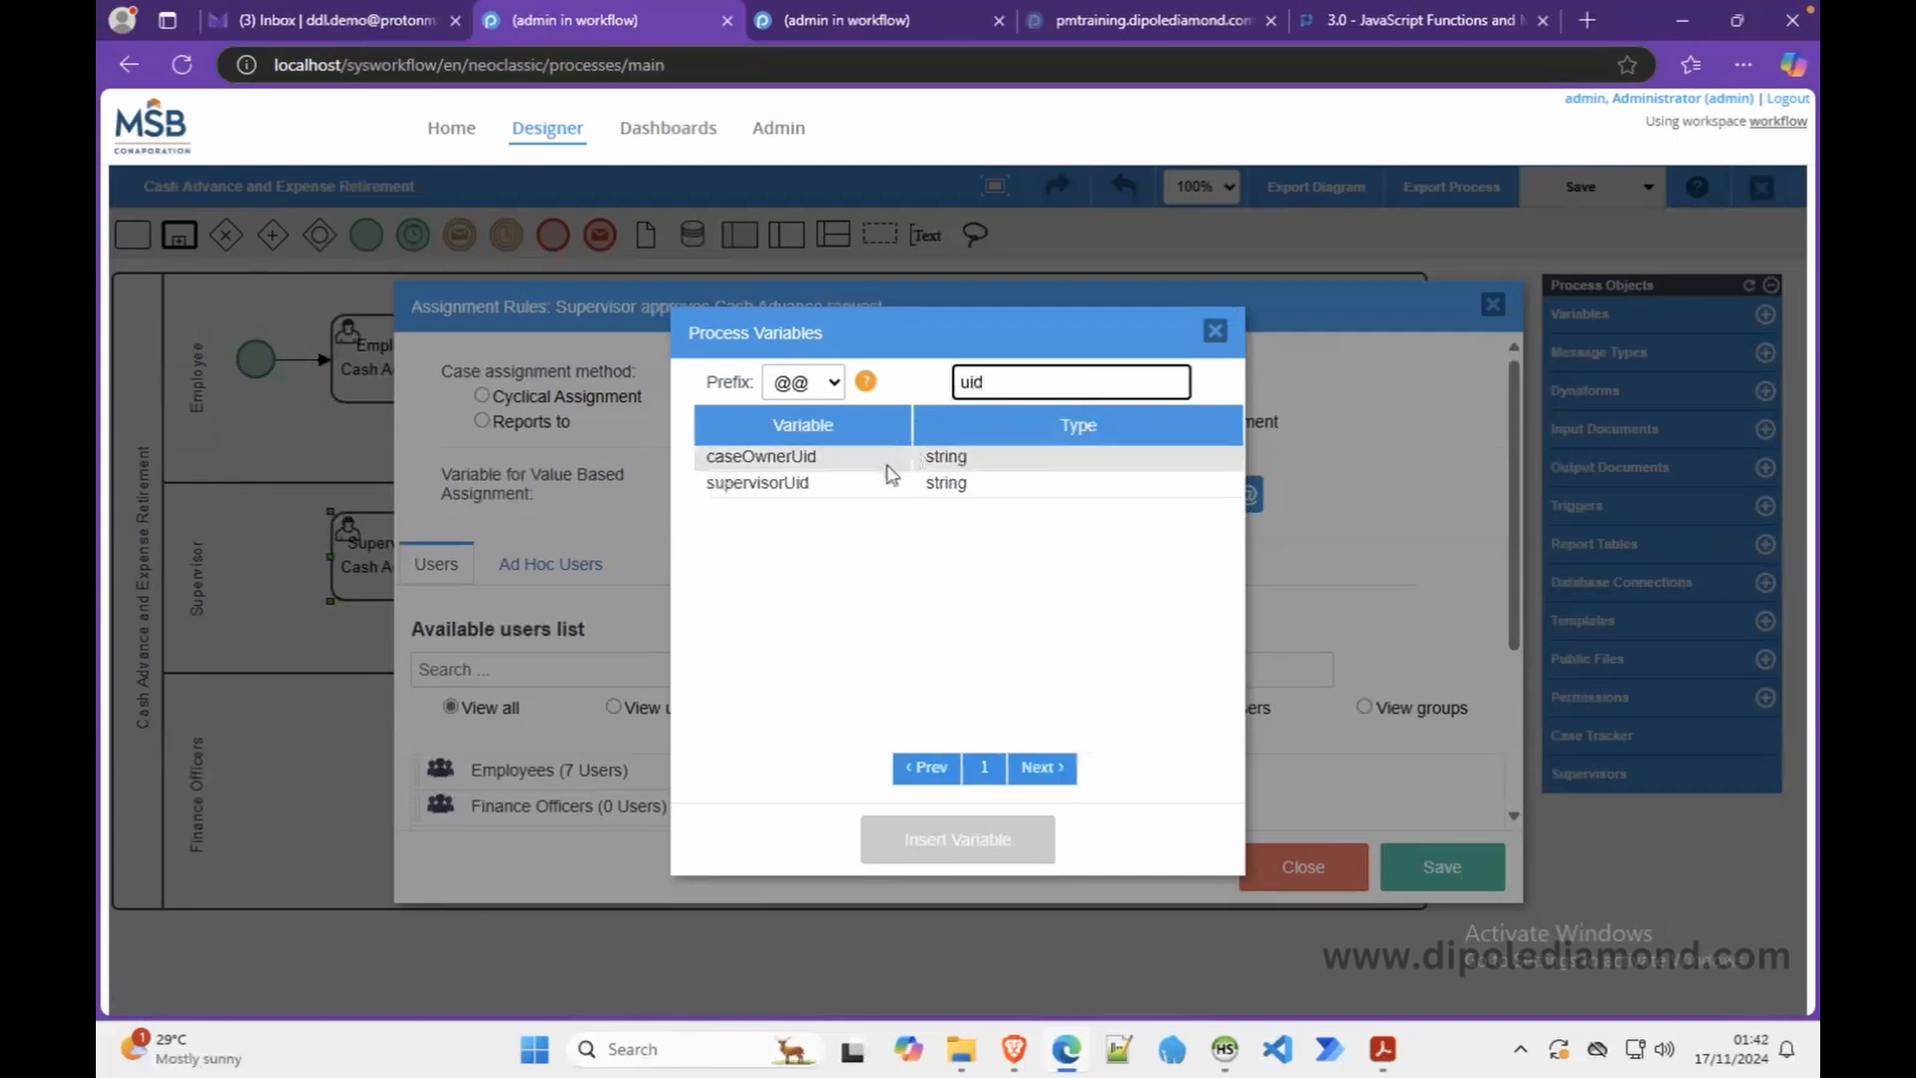
left_click(855, 483)
left_click(949, 838)
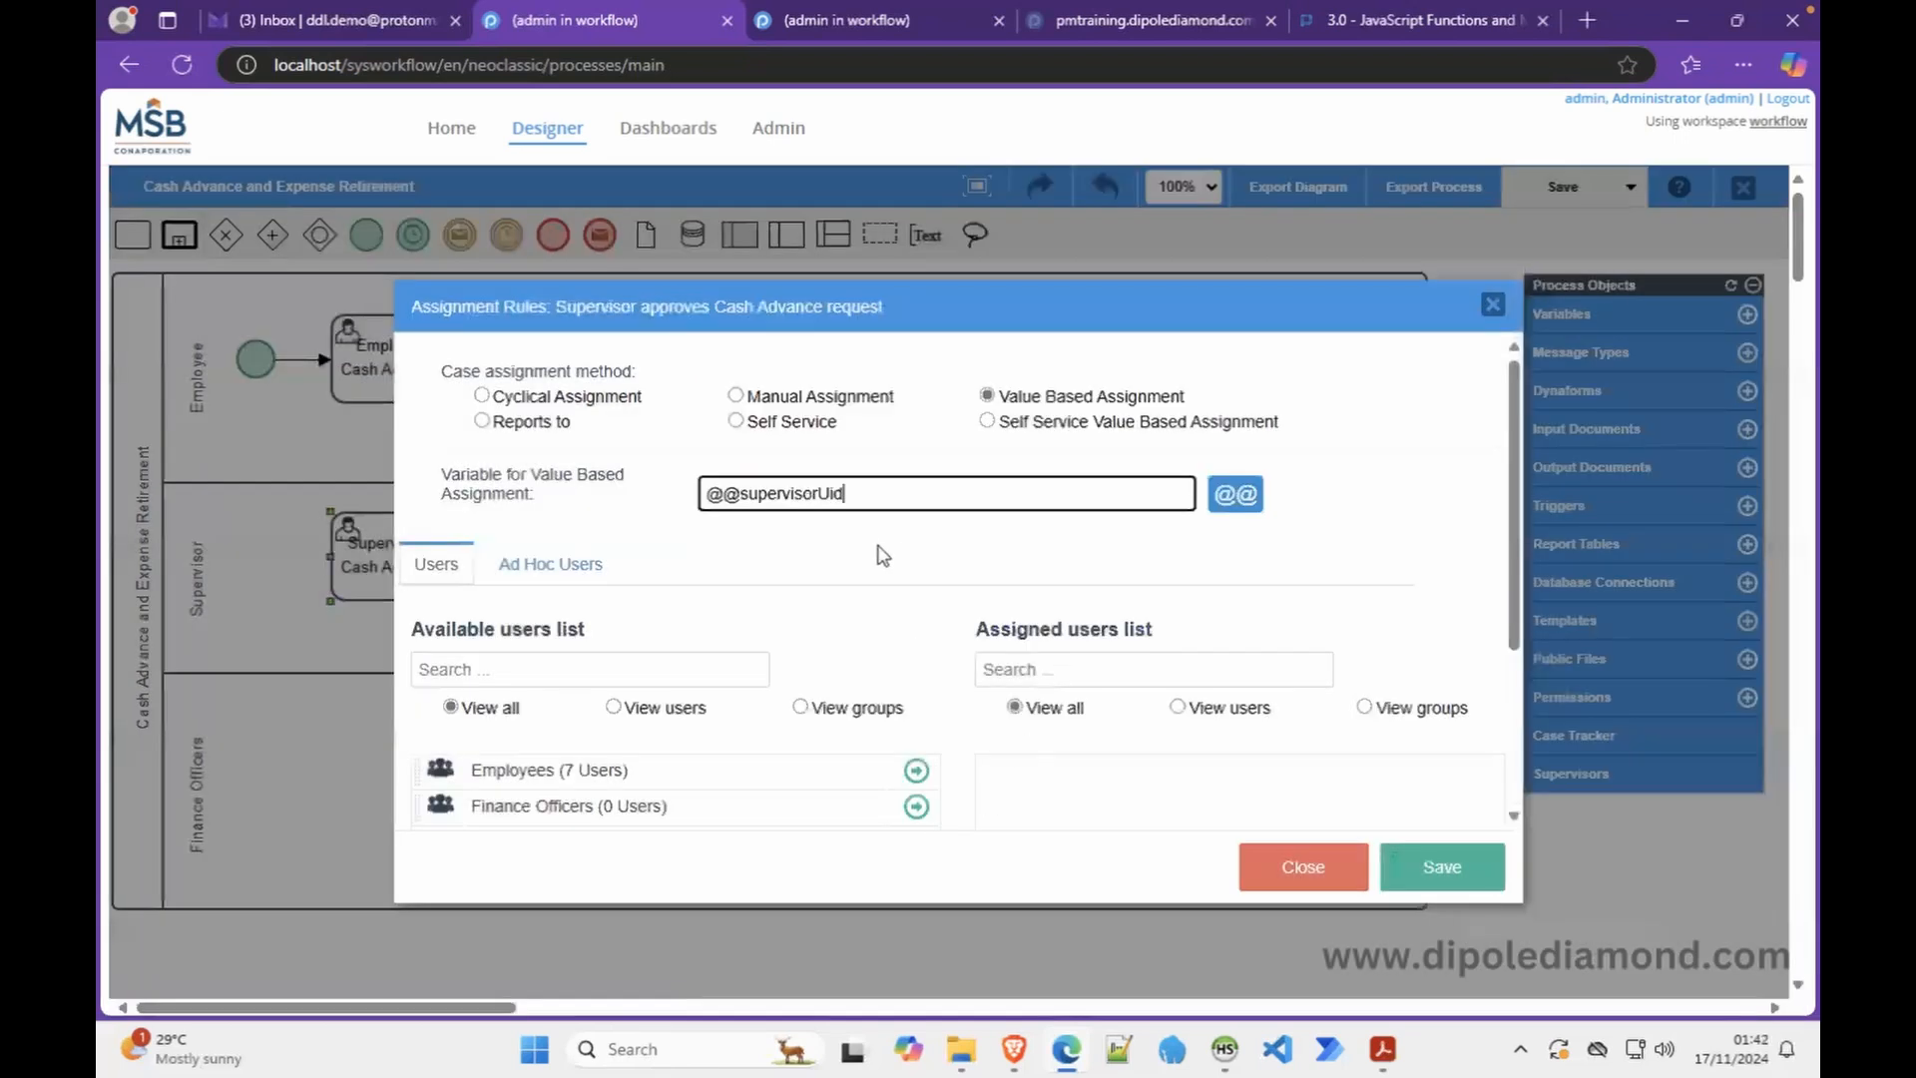
left_click_drag(871, 493, 644, 502)
key("ctrl+c")
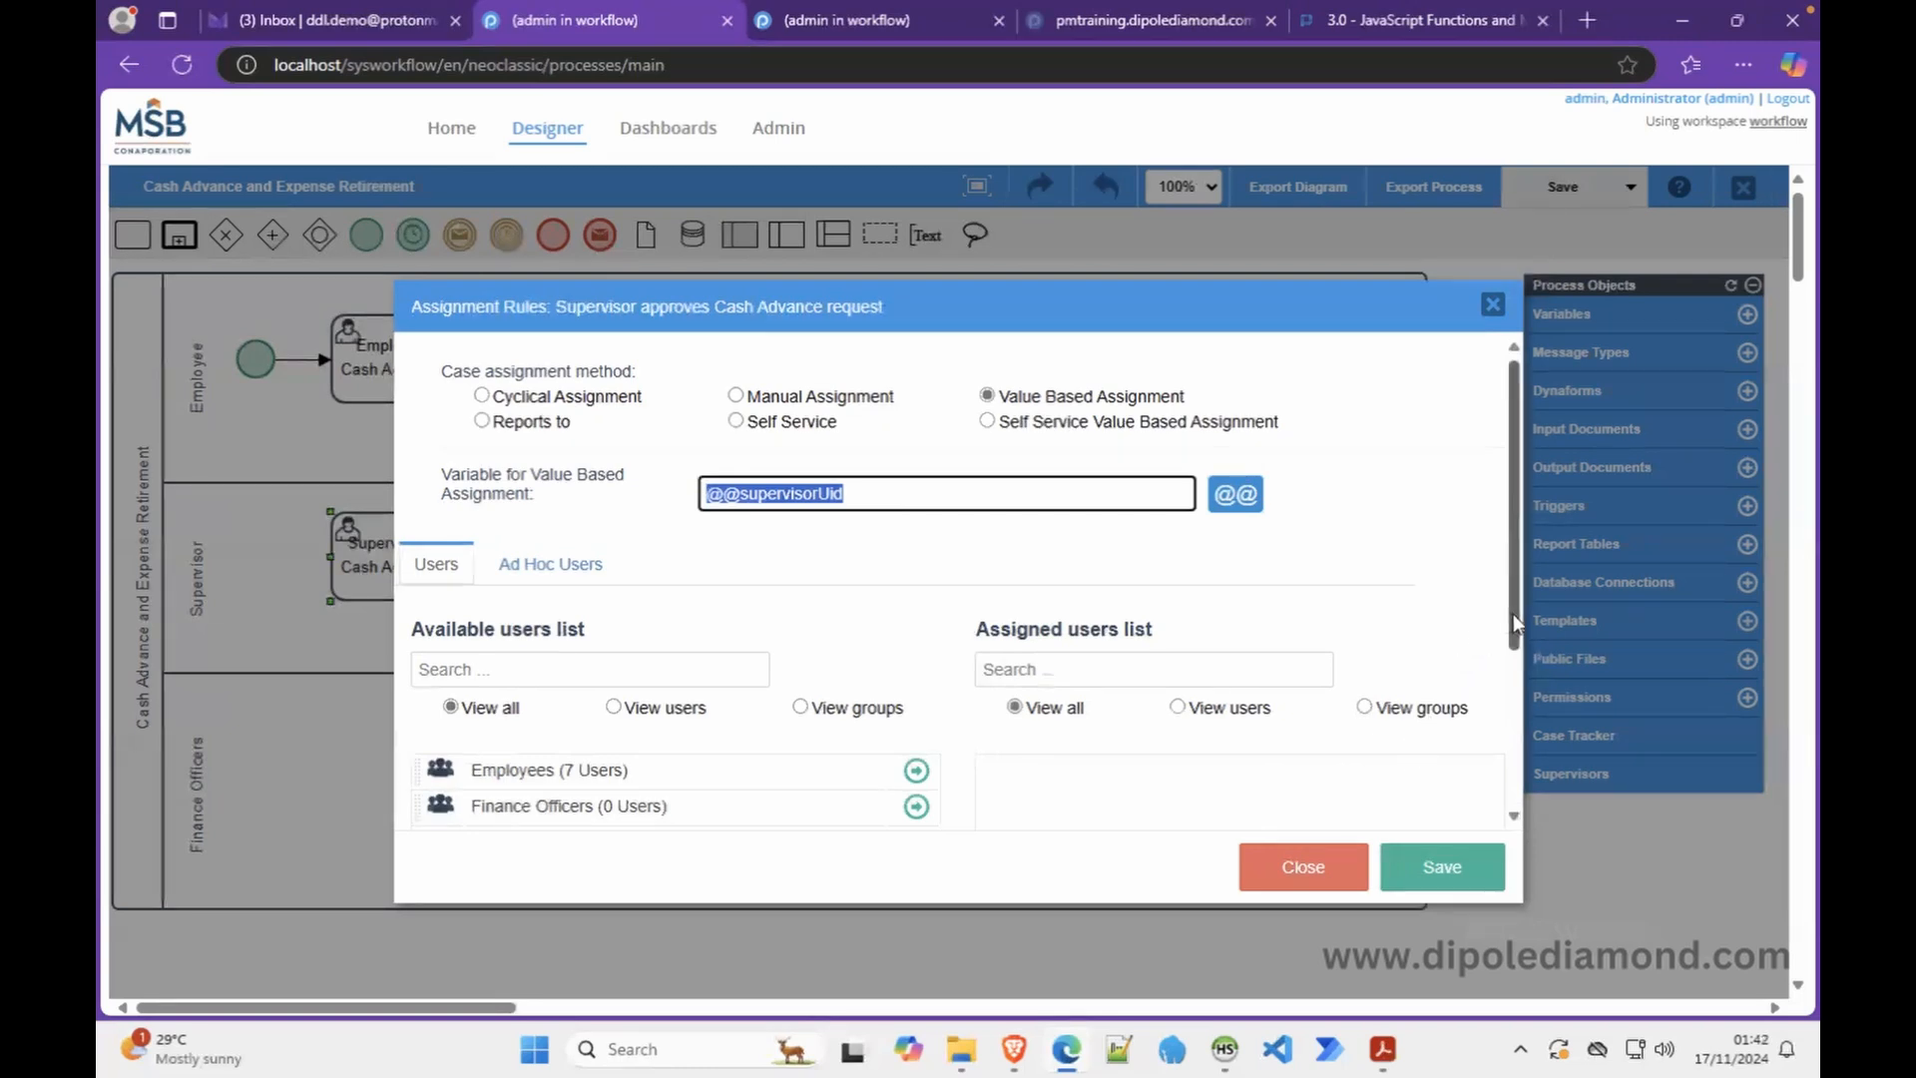
Assign the Supervisors group to the cash advance approval task and save its assignment rules
left_click_drag(1514, 623, 1514, 728)
left_click(917, 660)
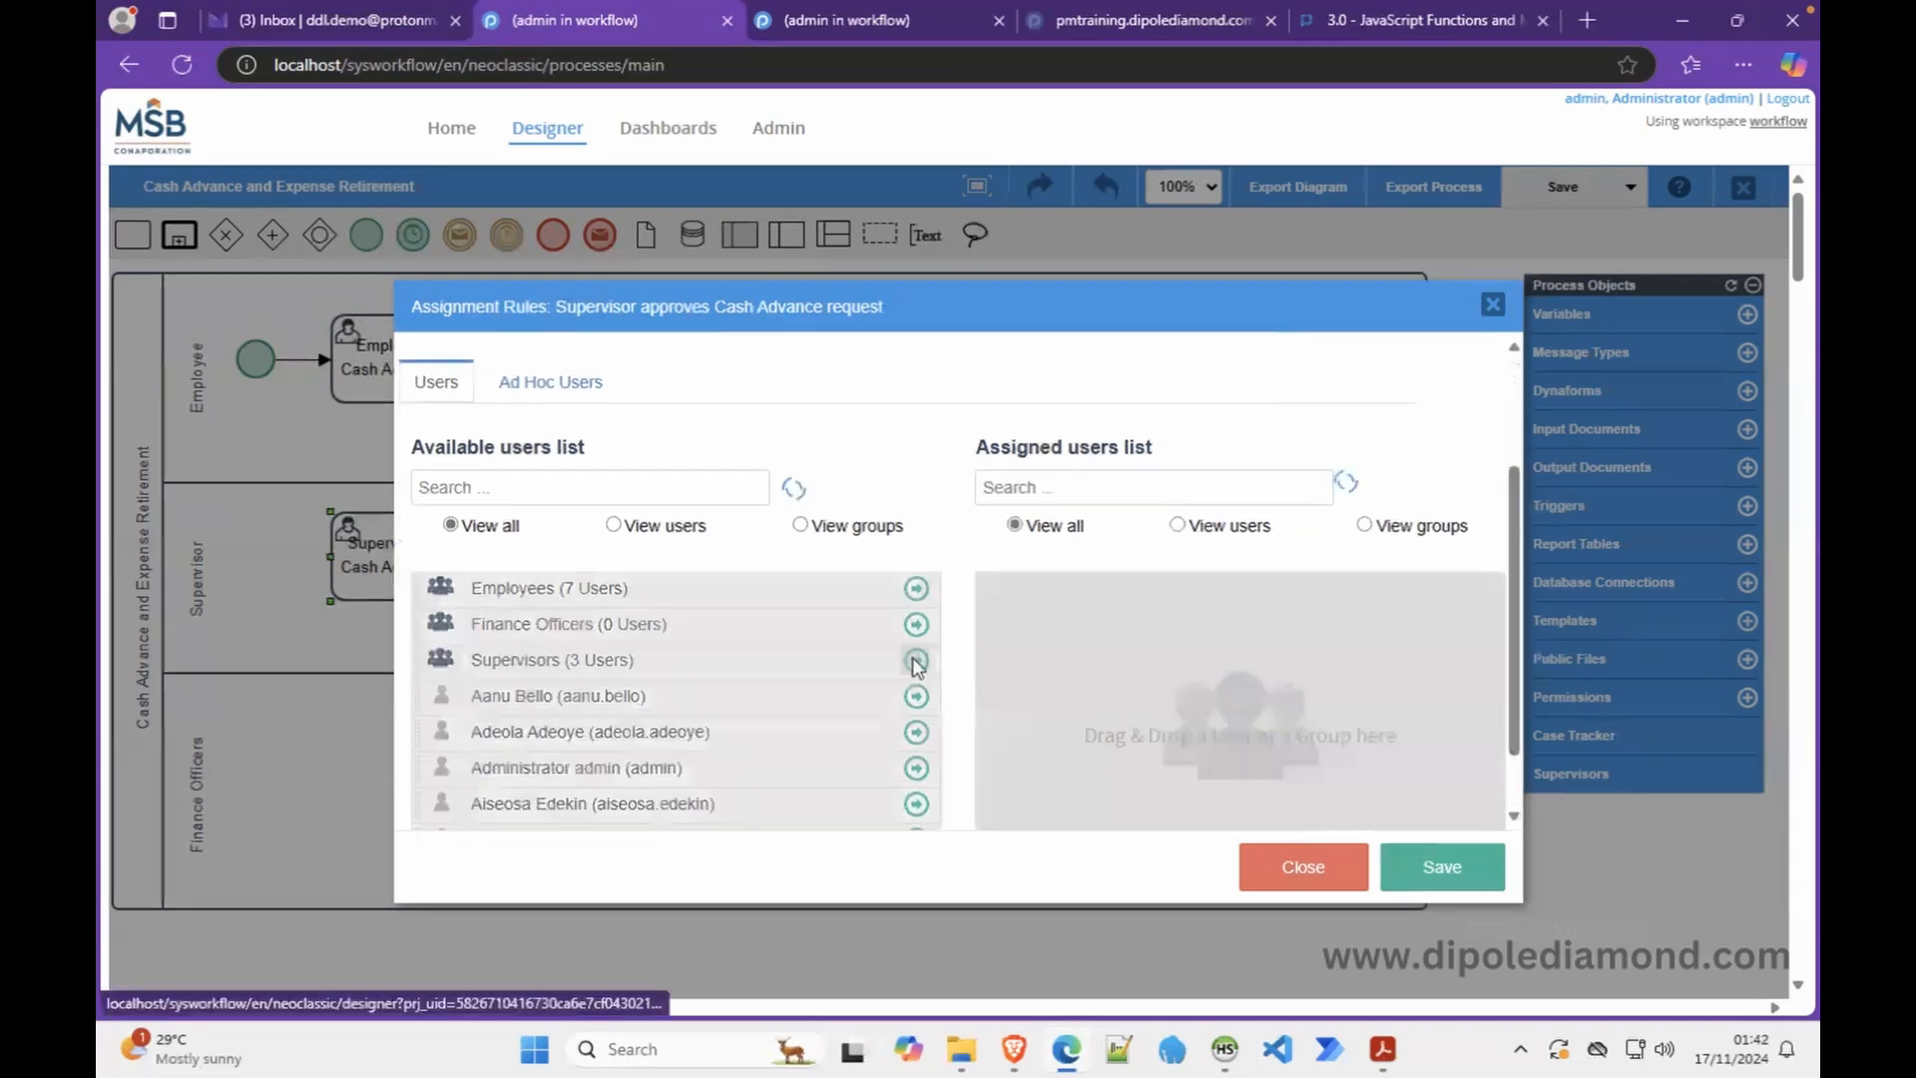
left_click(1435, 868)
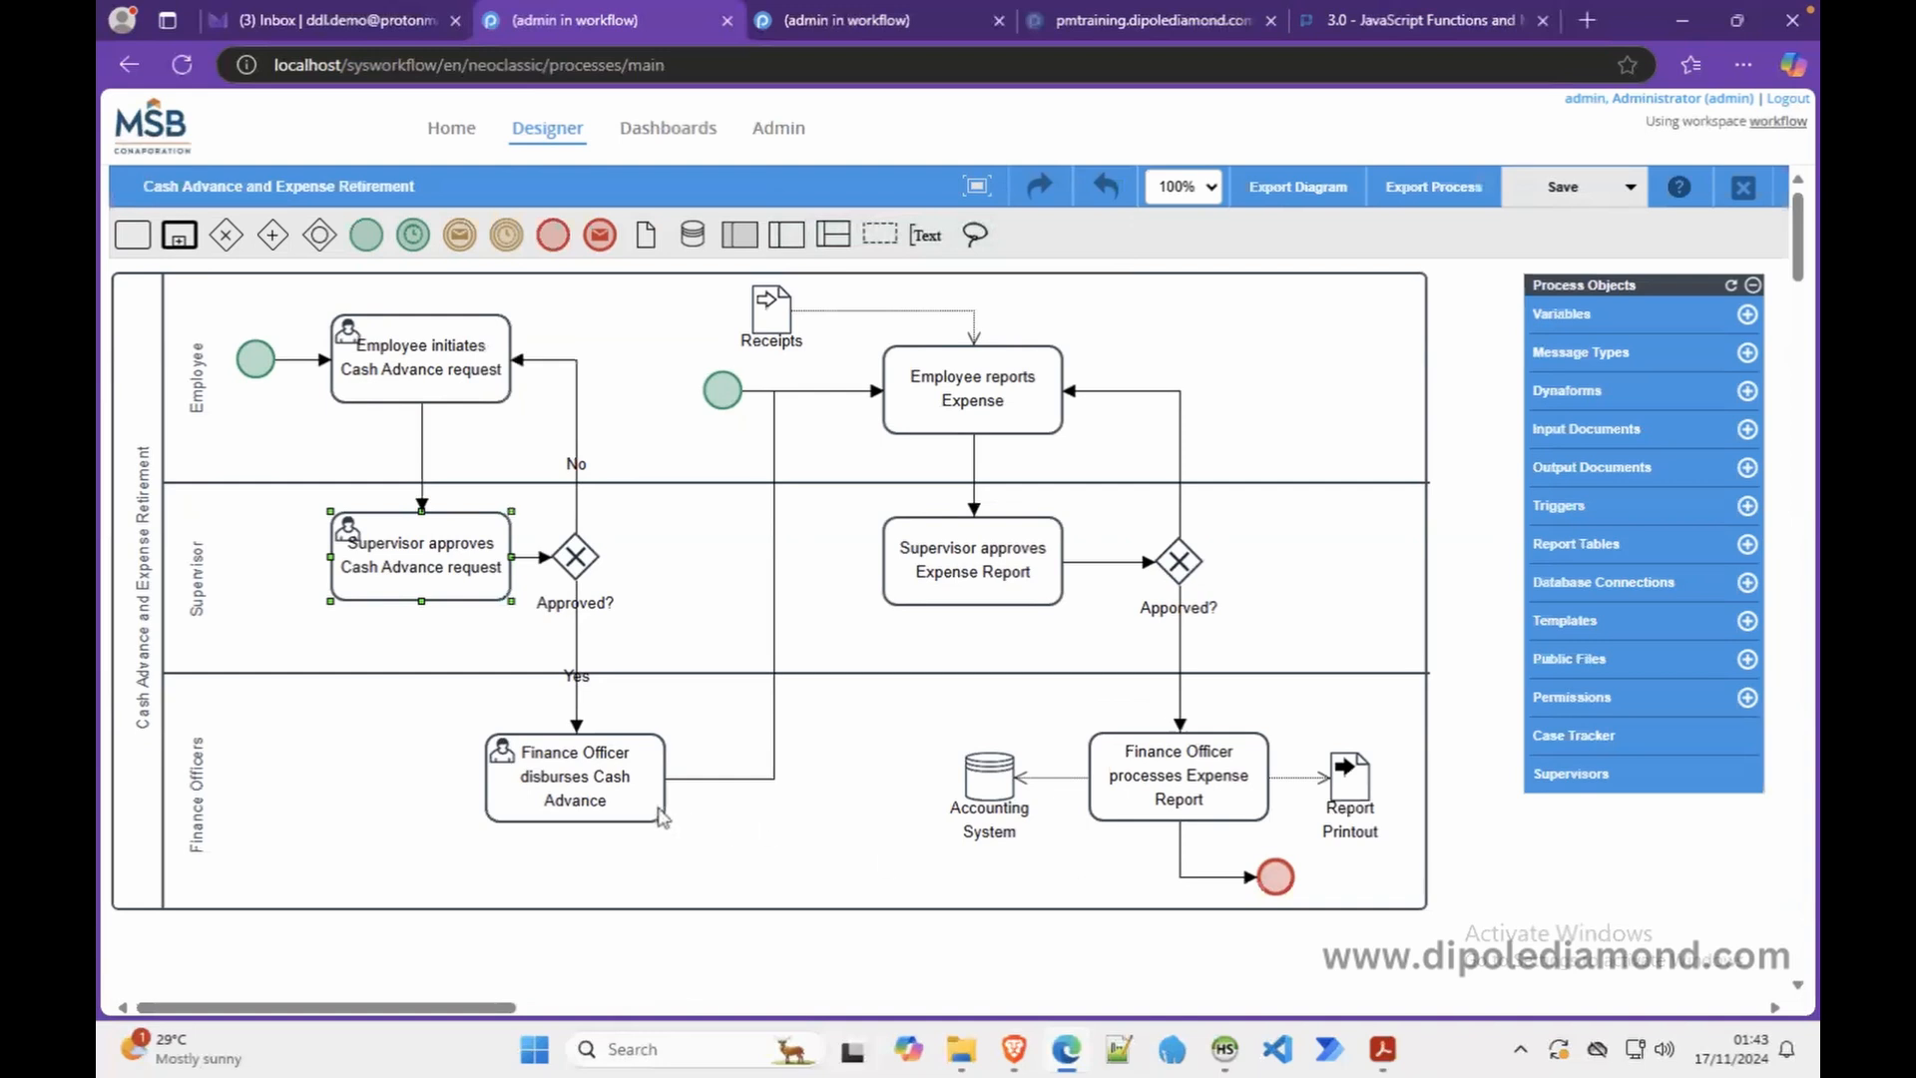
right_click(597, 799)
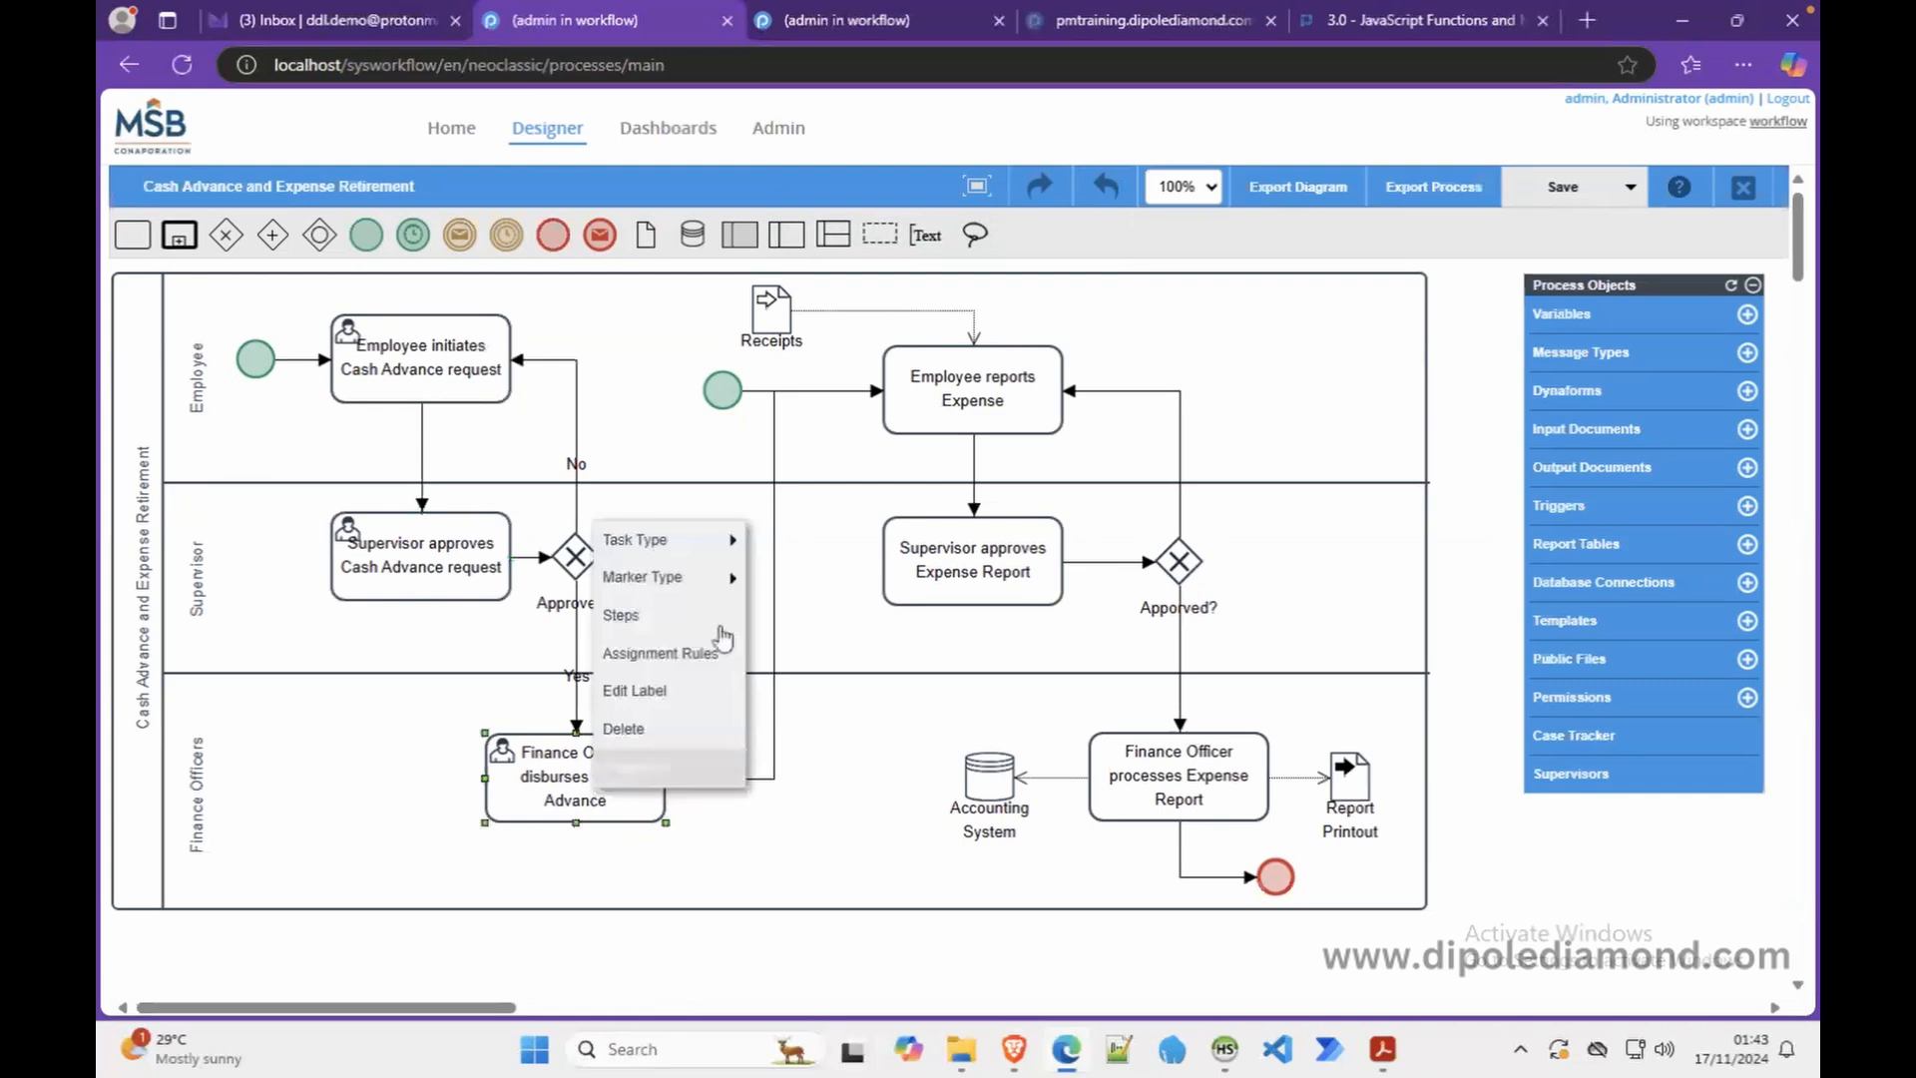
right_click(945, 561)
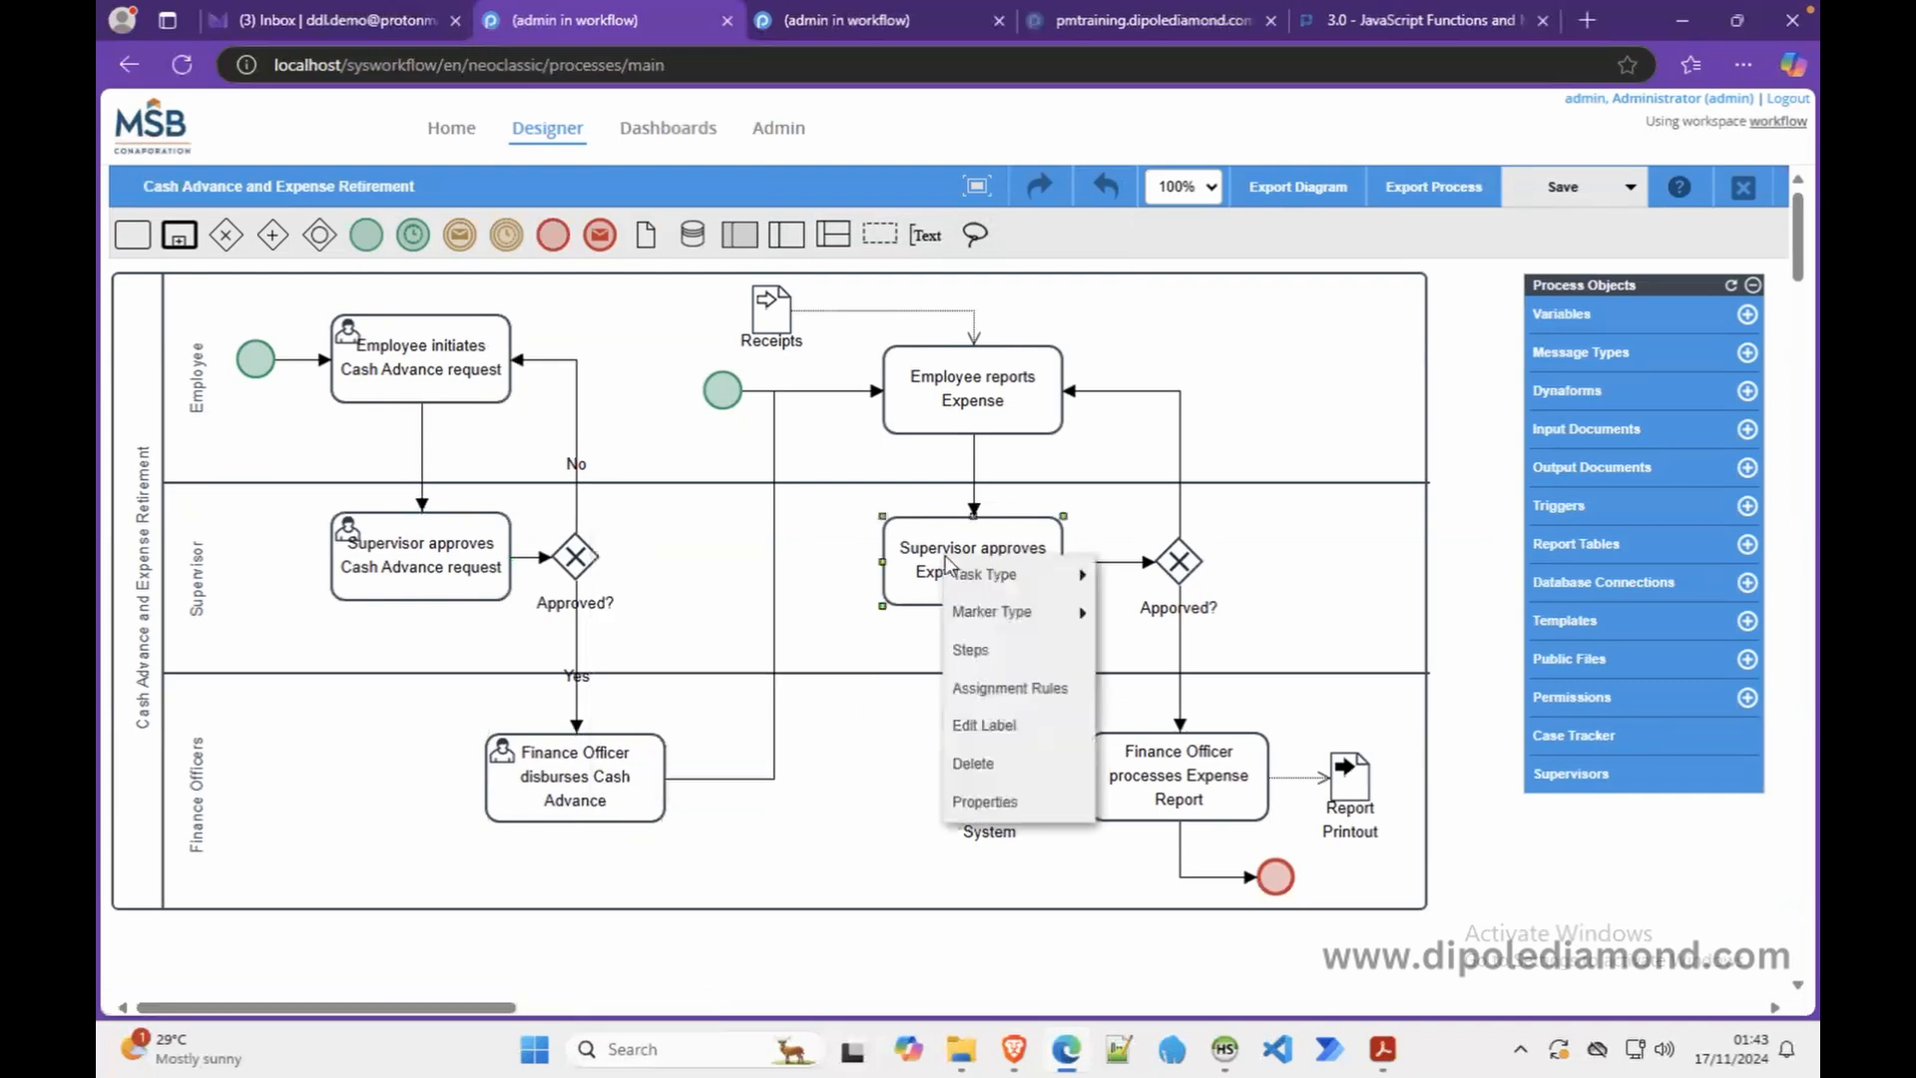
left_click(998, 688)
left_click(1075, 402)
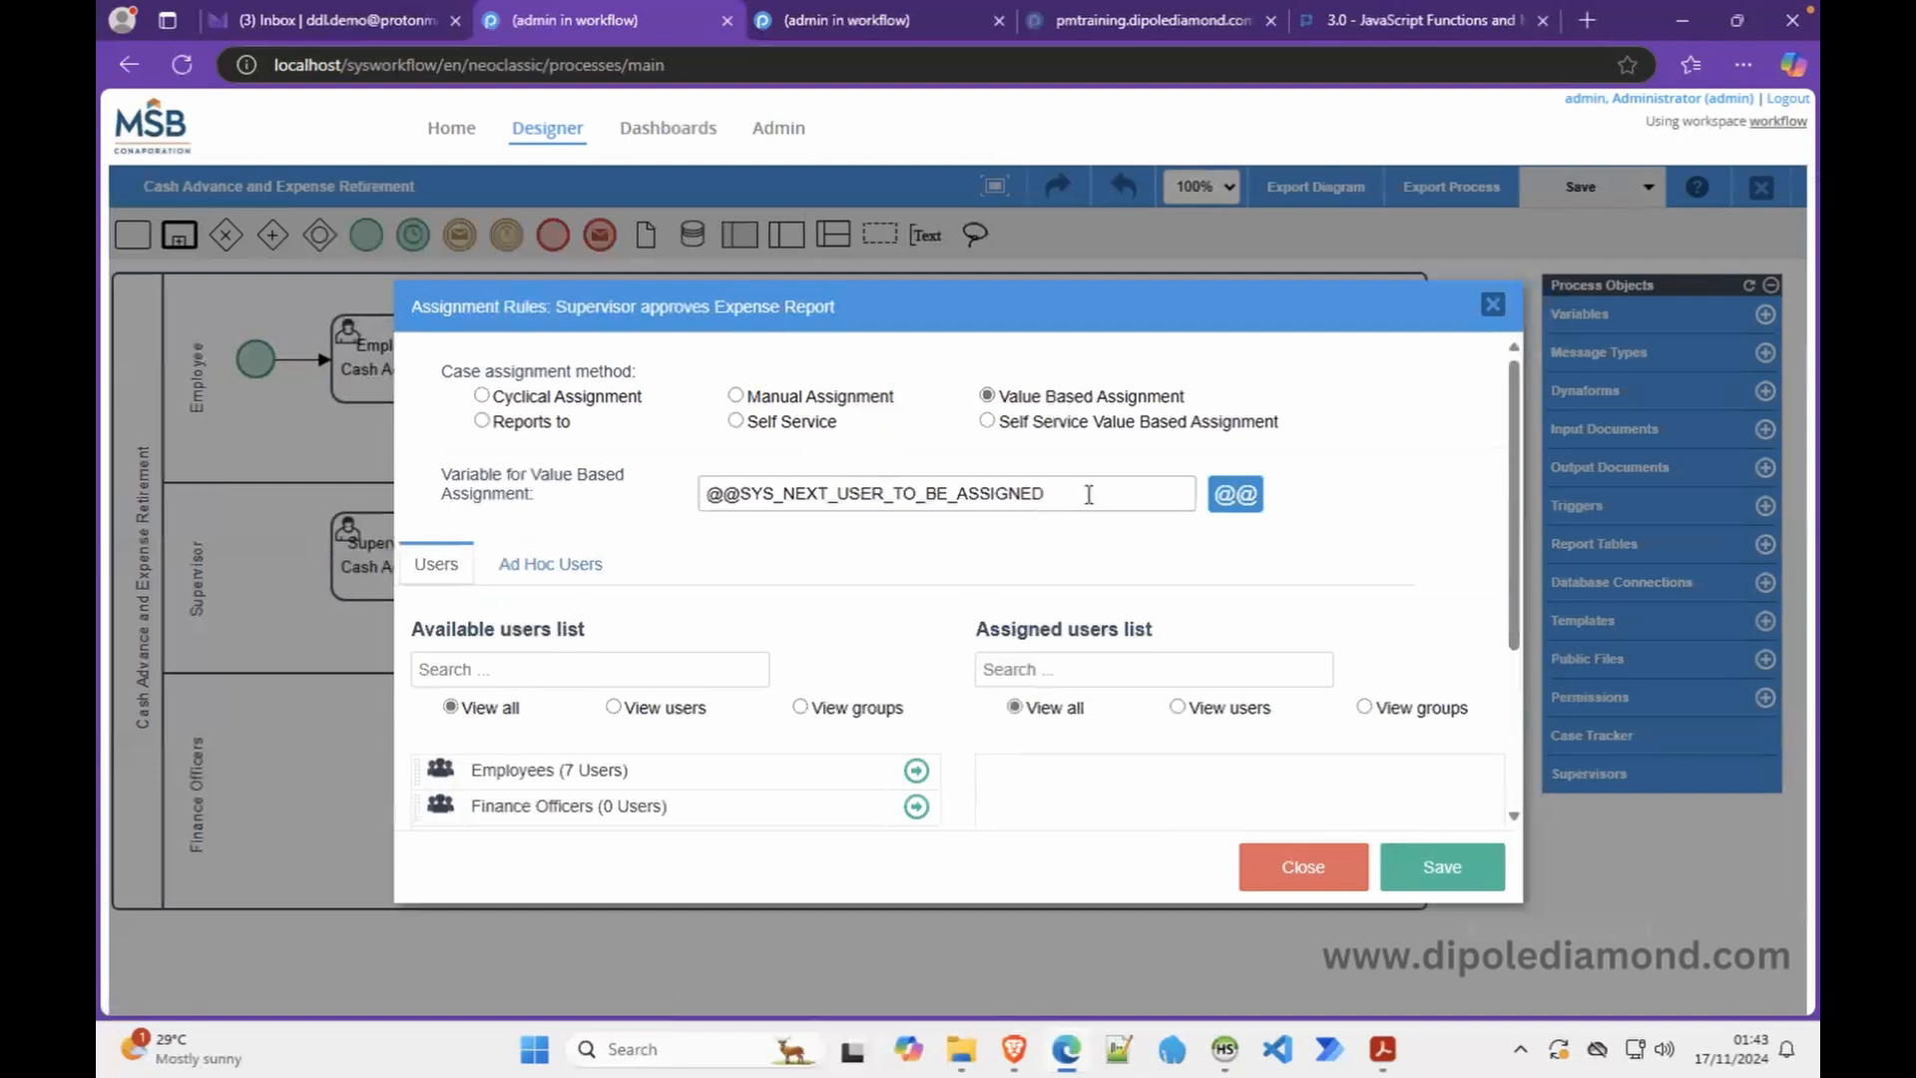
left_click_drag(1082, 492, 587, 516)
key("ctrl+v")
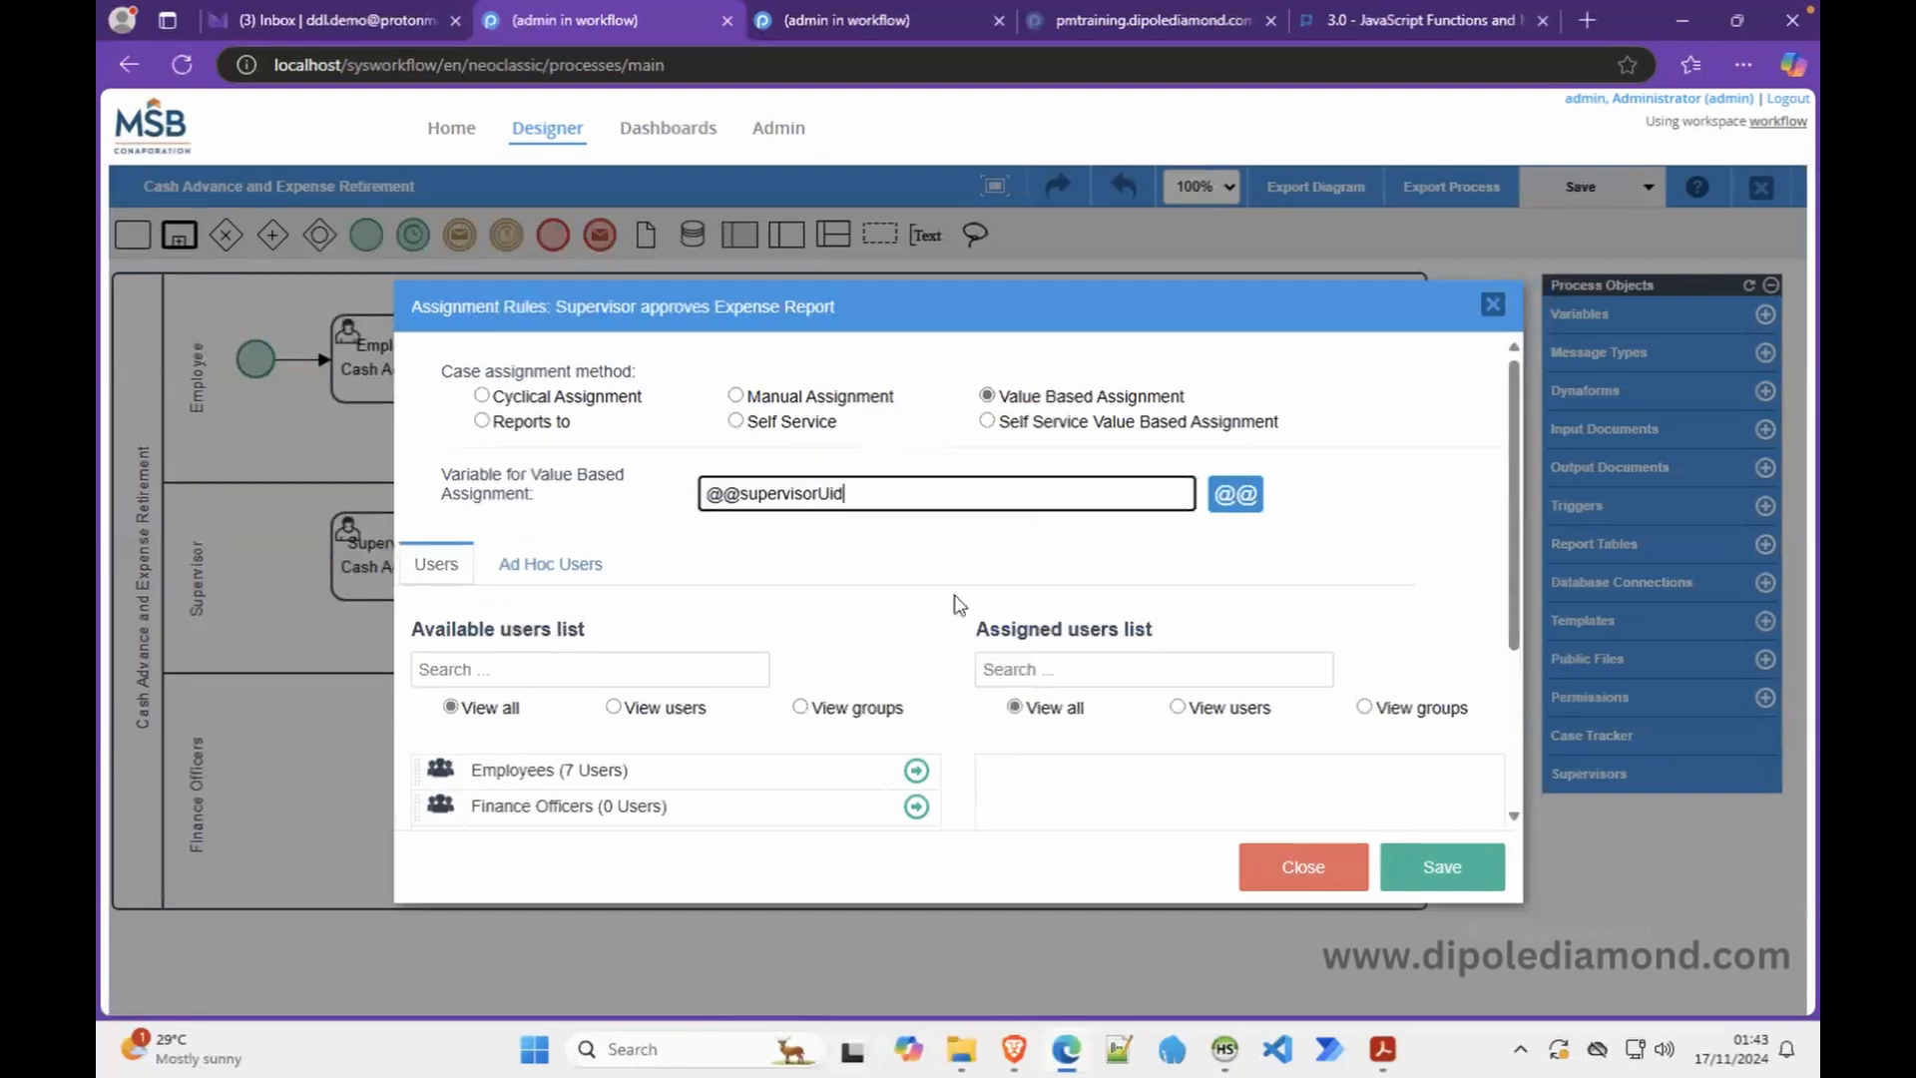
left_click(1437, 867)
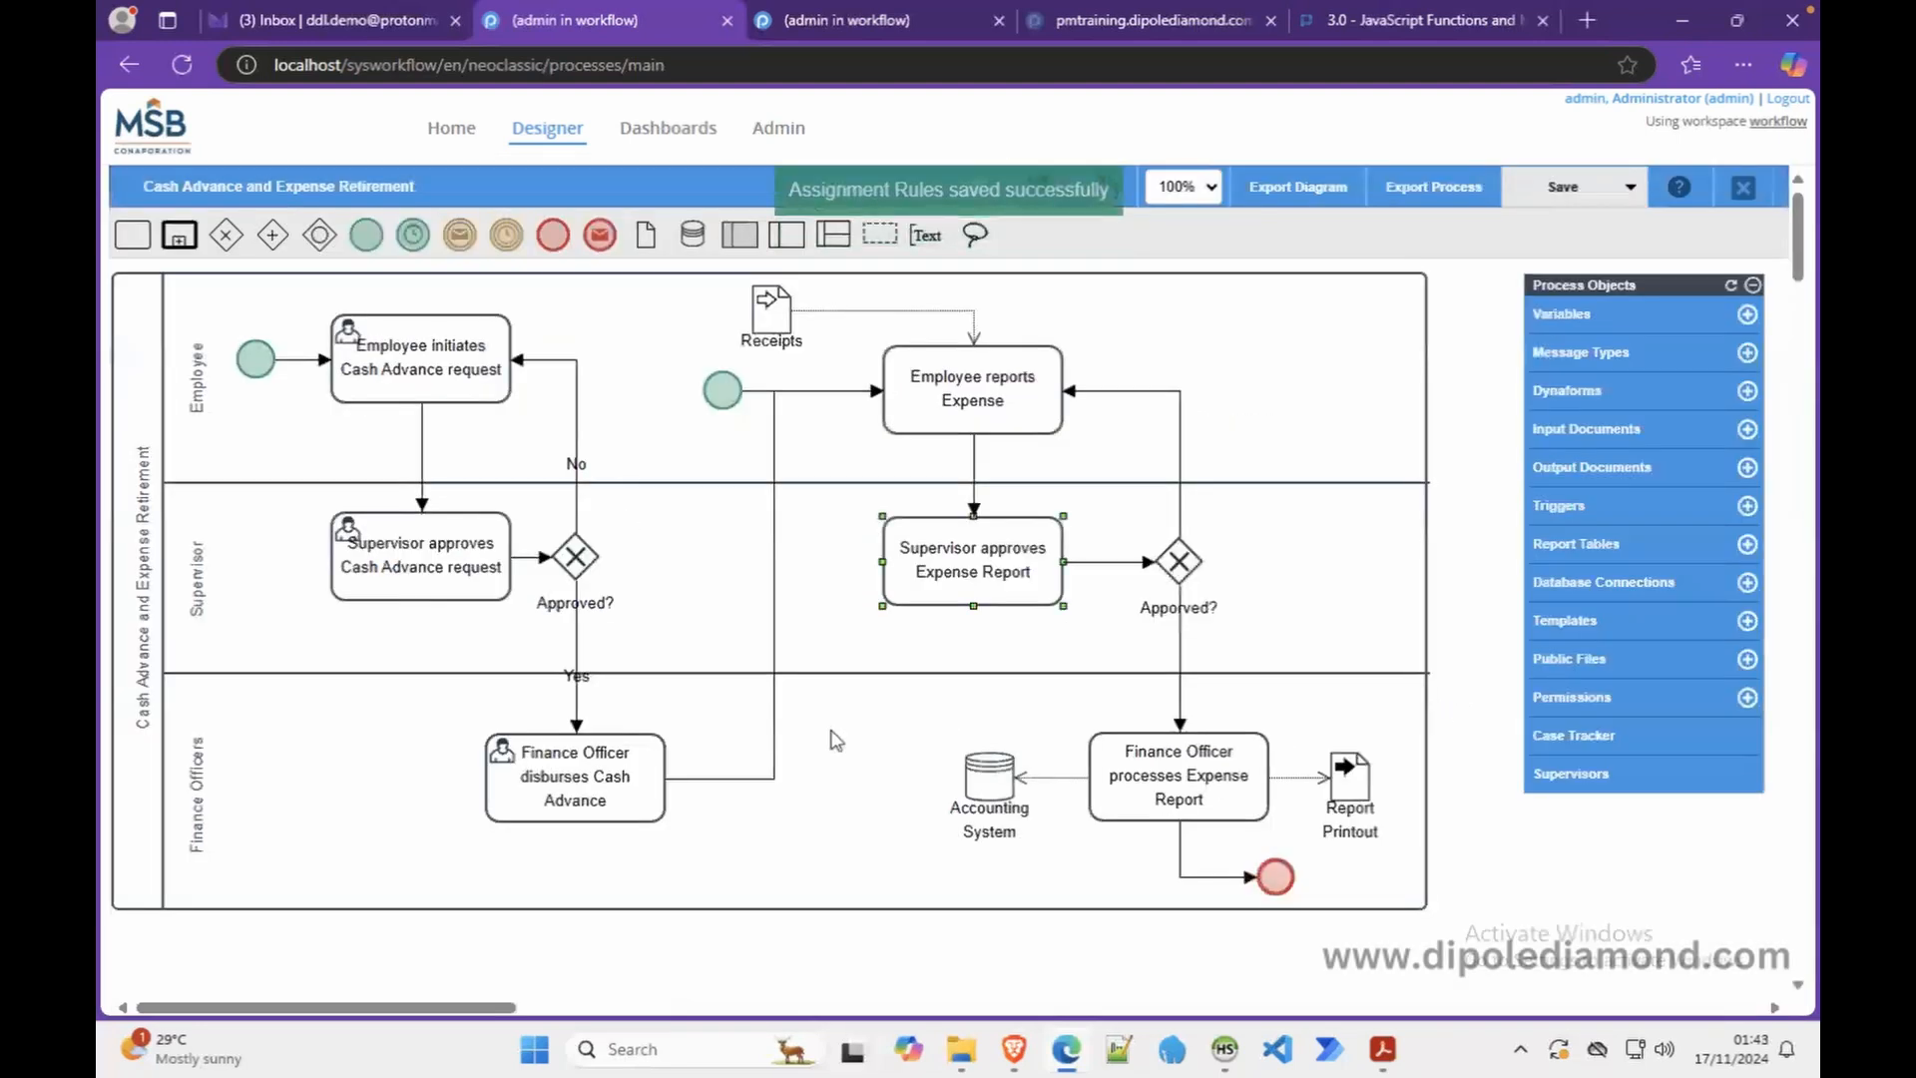
Set the "Finance Officer disburses Cash Advance" task to Self Service, assign the Finance Officers group and save the assignment rules
right_click(594, 784)
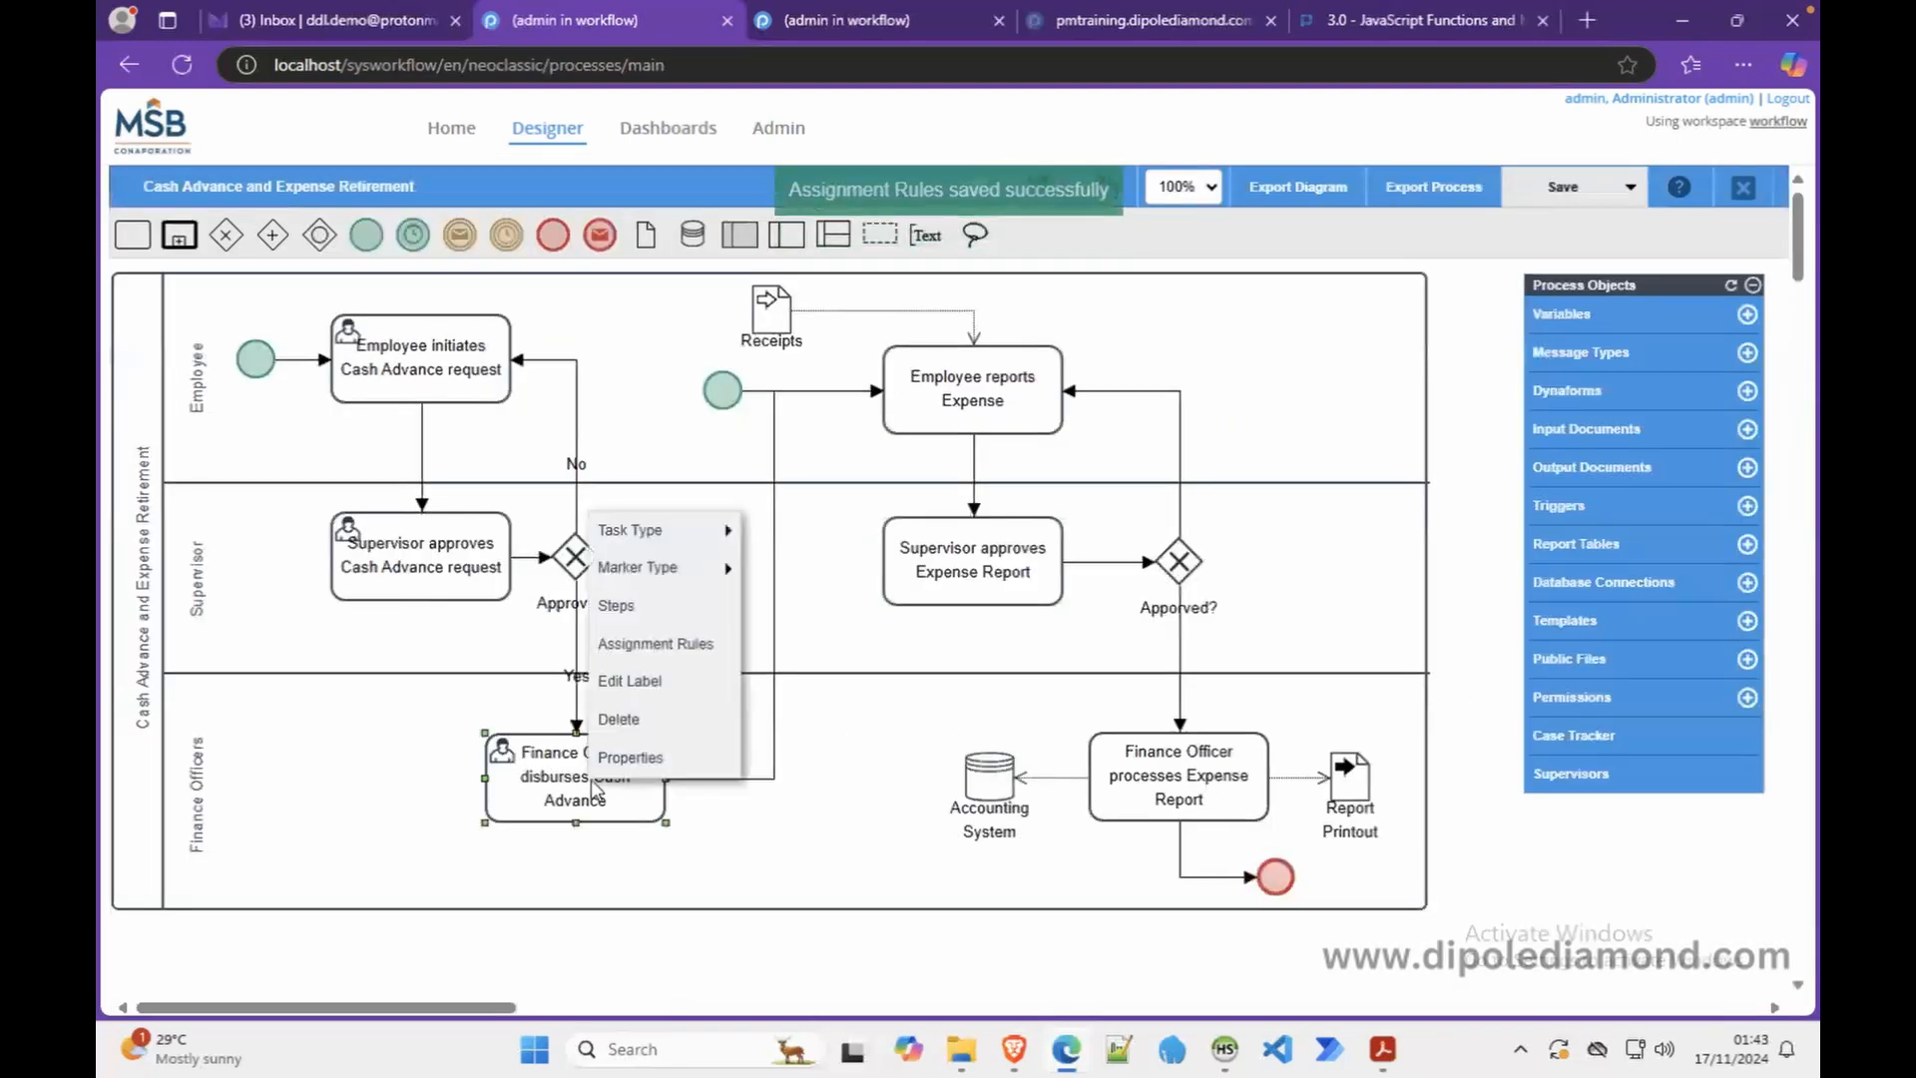
left_click(664, 658)
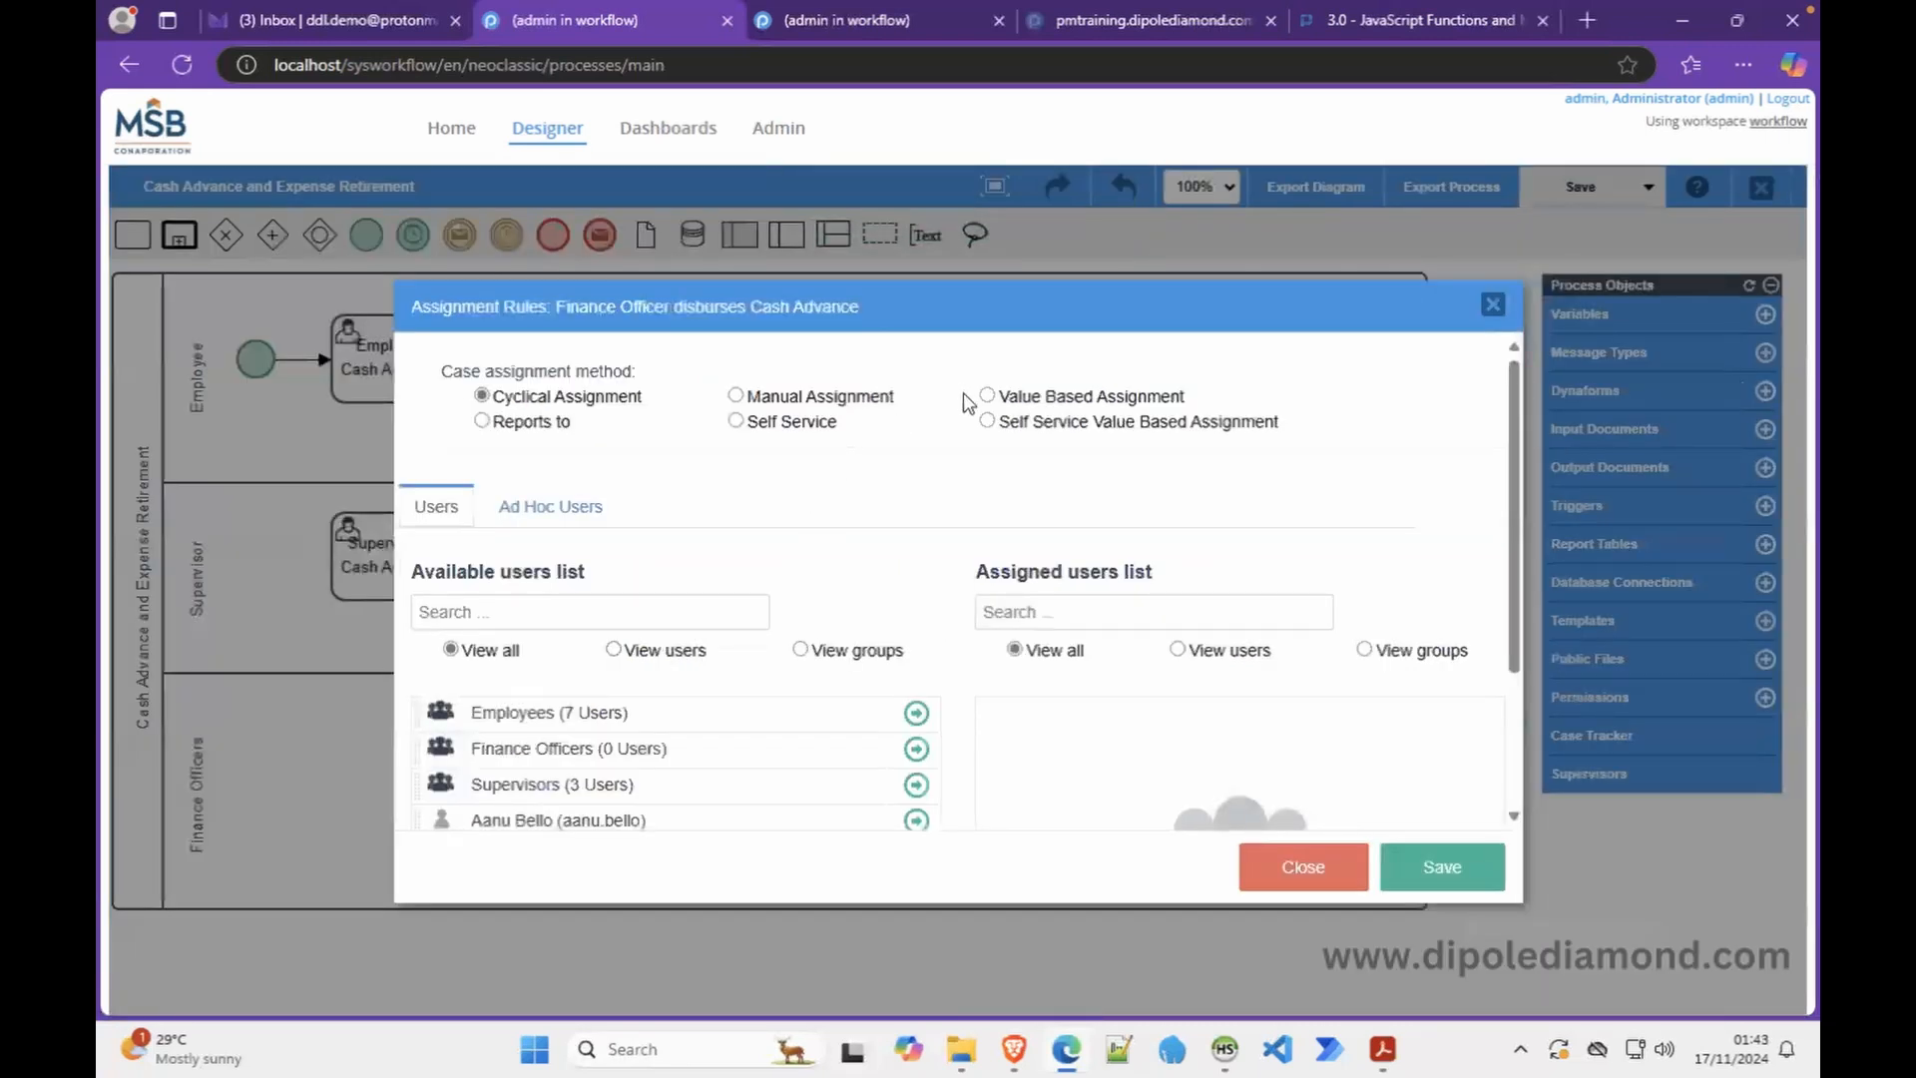
left_click(792, 427)
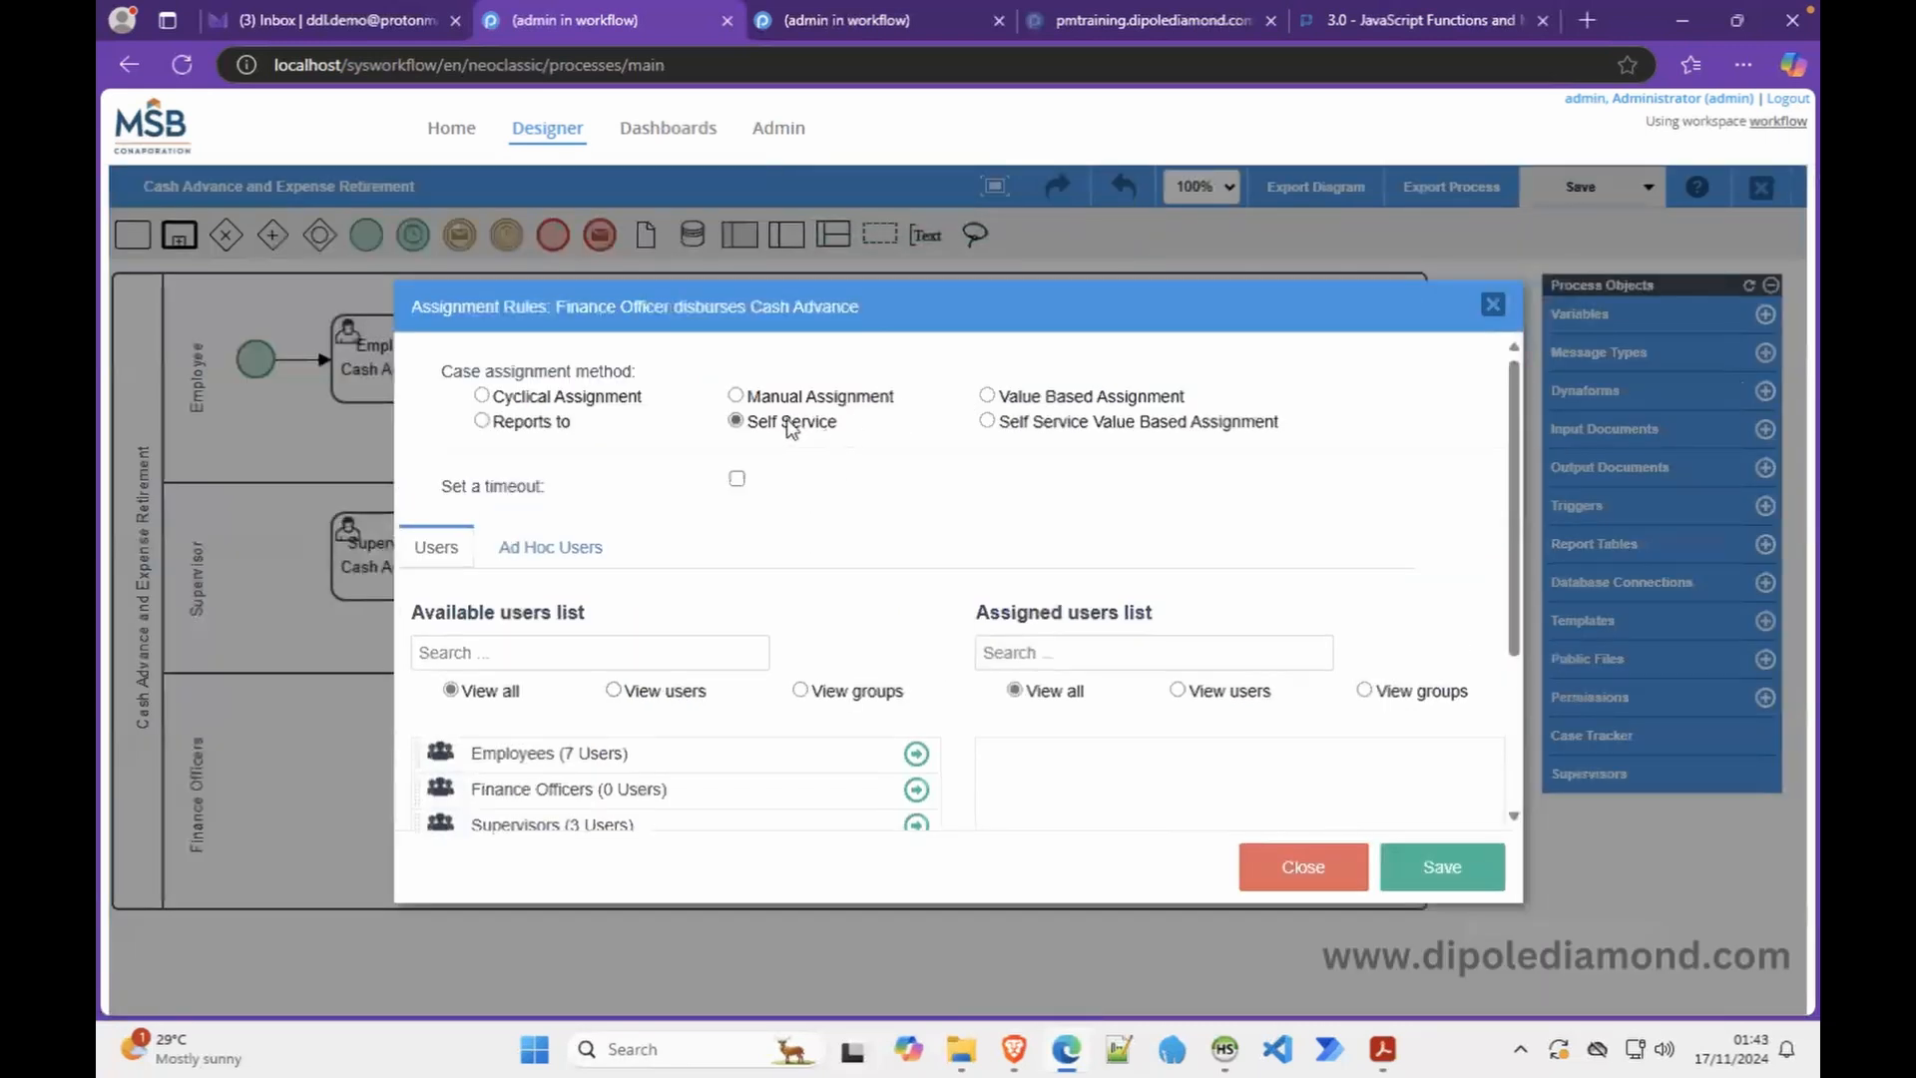
left_click(917, 790)
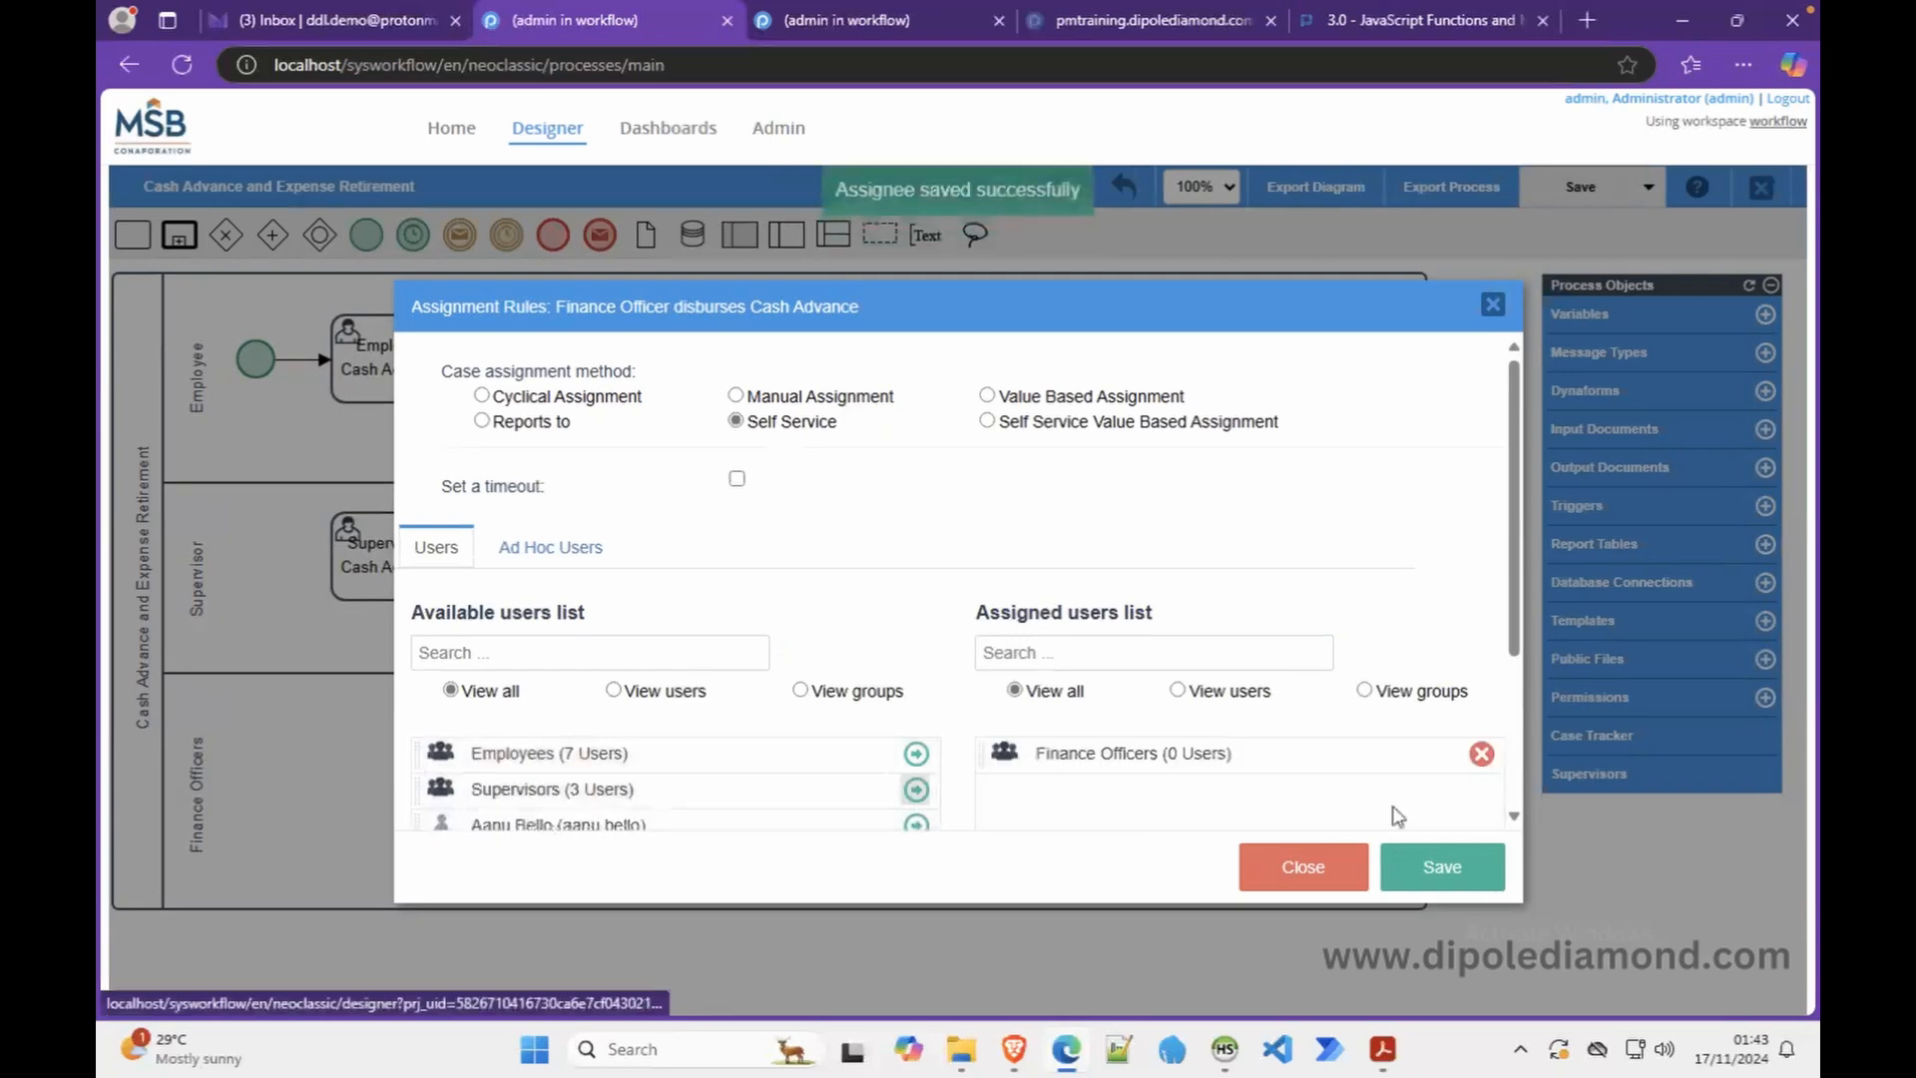
left_click(1456, 874)
Set the "Finance Officer processes Expense Report" task to Self Service, assign the Finance Officers group and save the assignment rules
right_click(1196, 761)
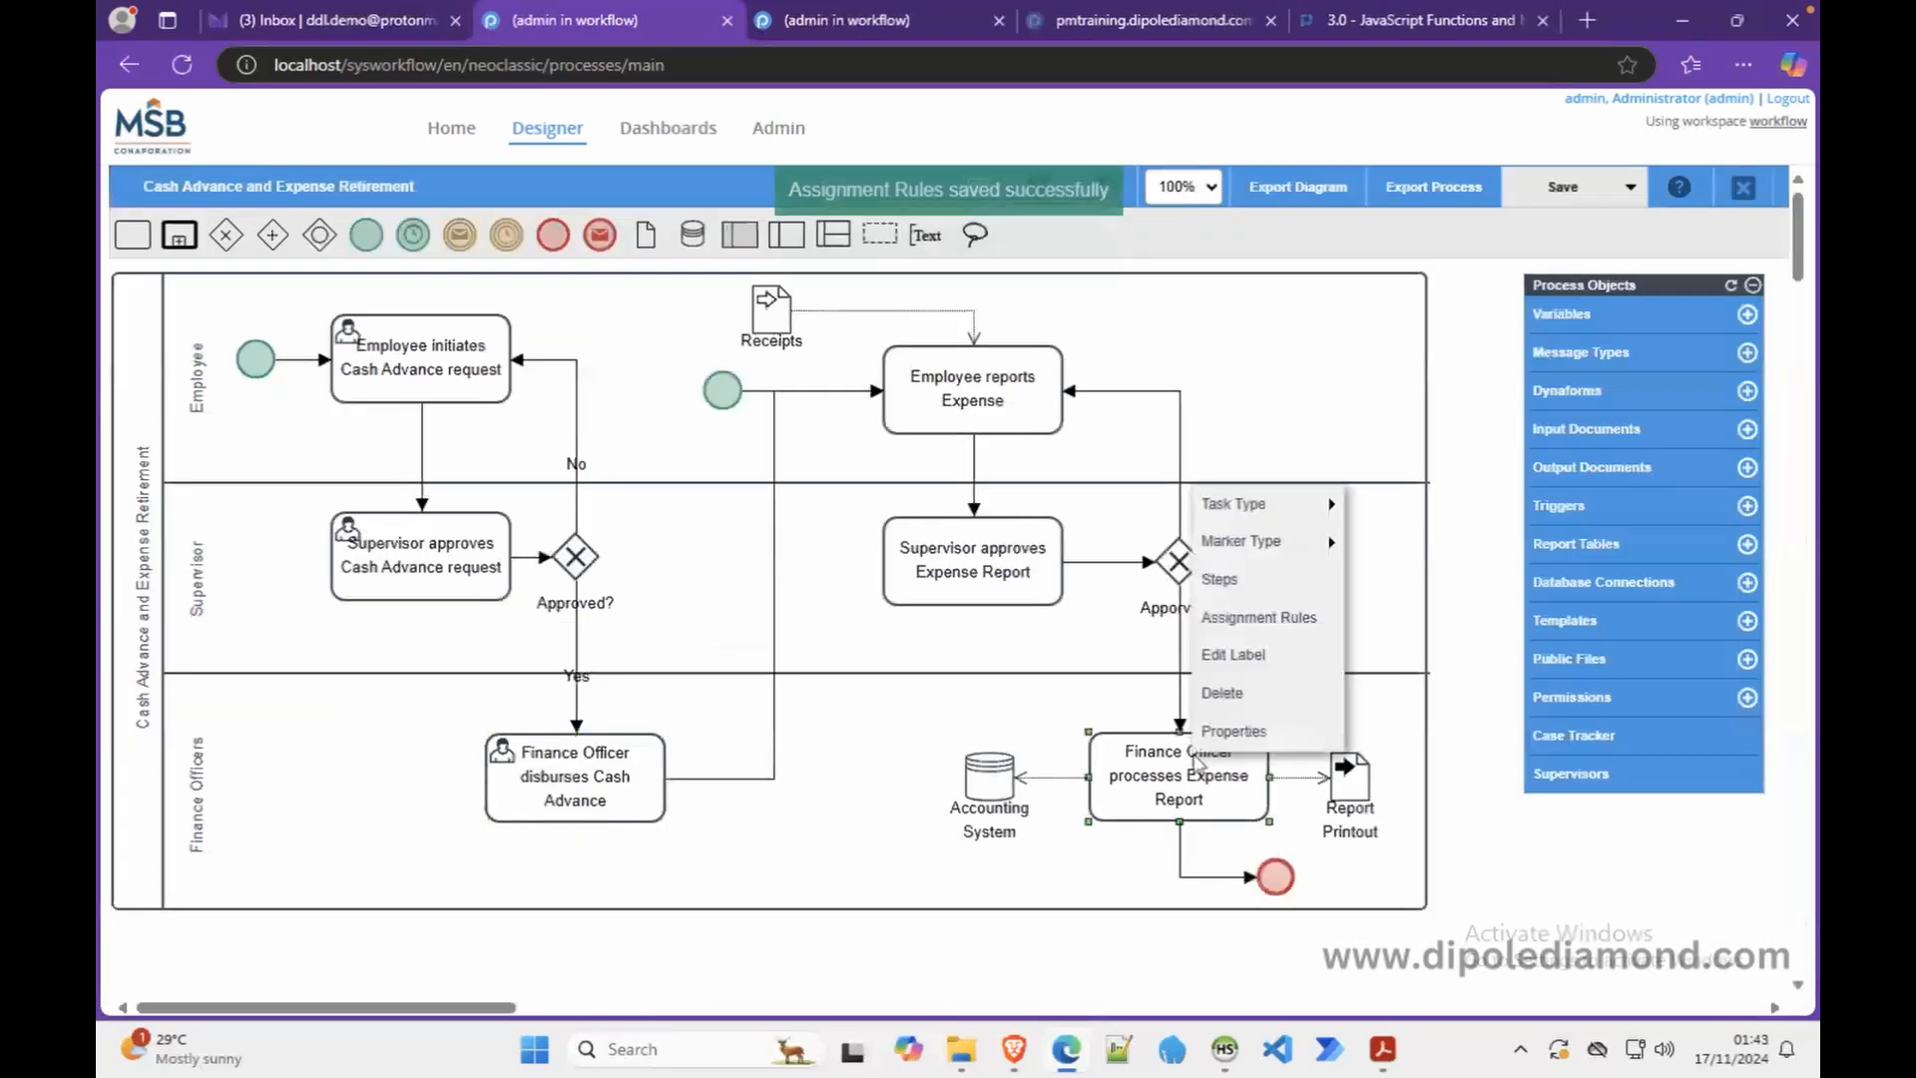
left_click(1260, 618)
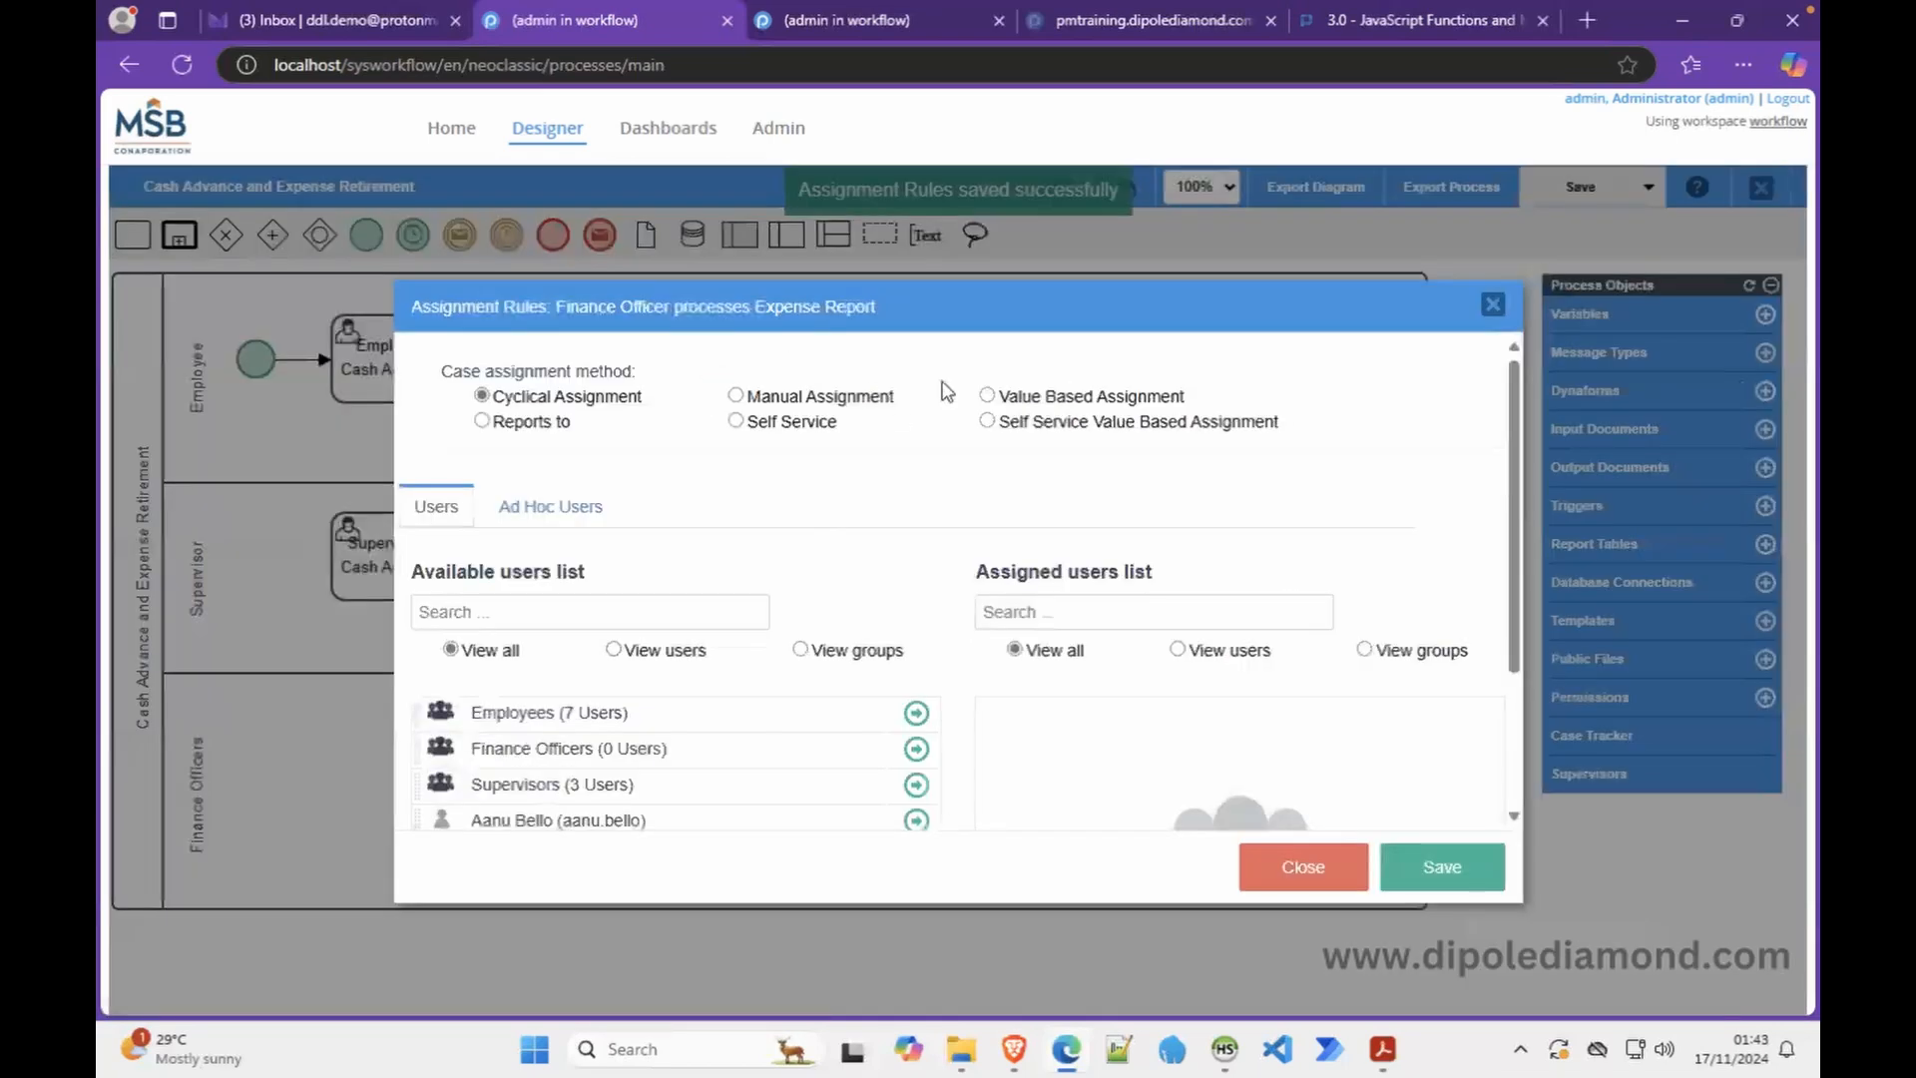
left_click(803, 431)
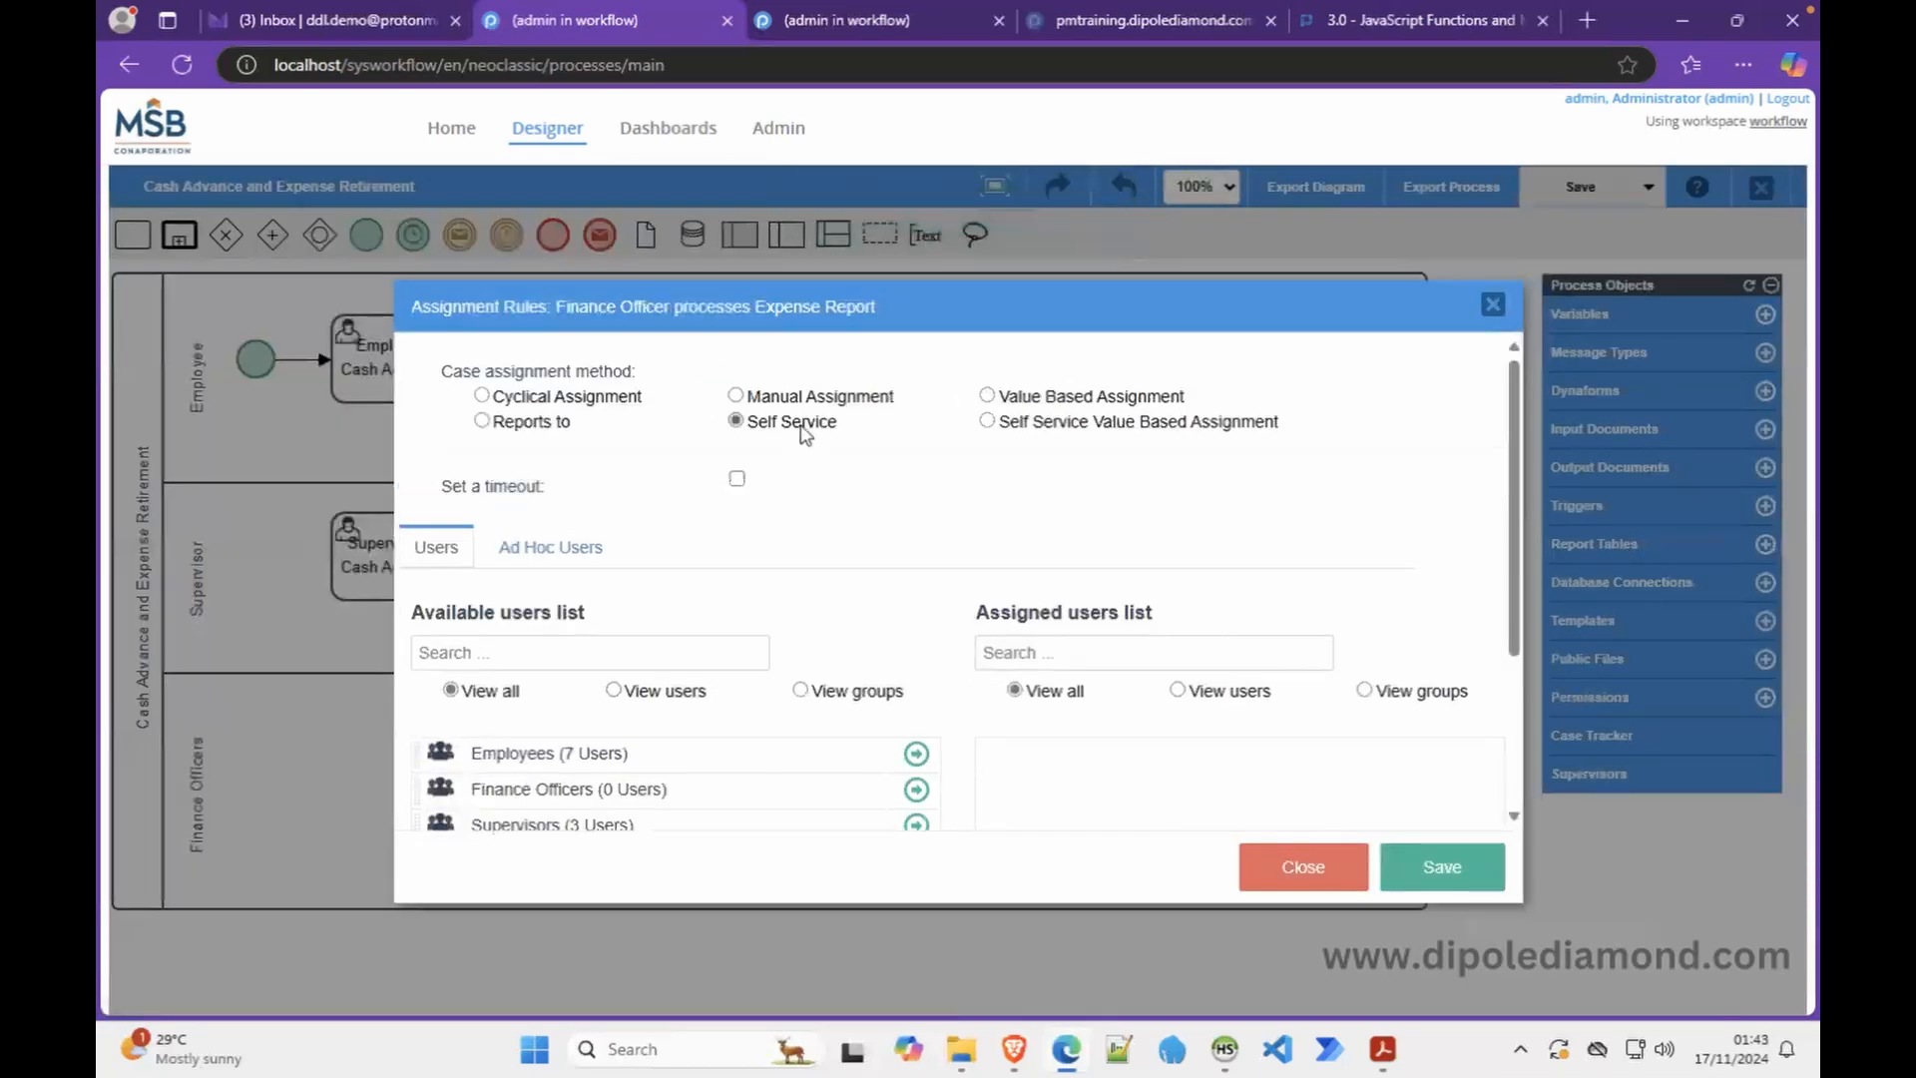
left_click(916, 791)
left_click(1437, 867)
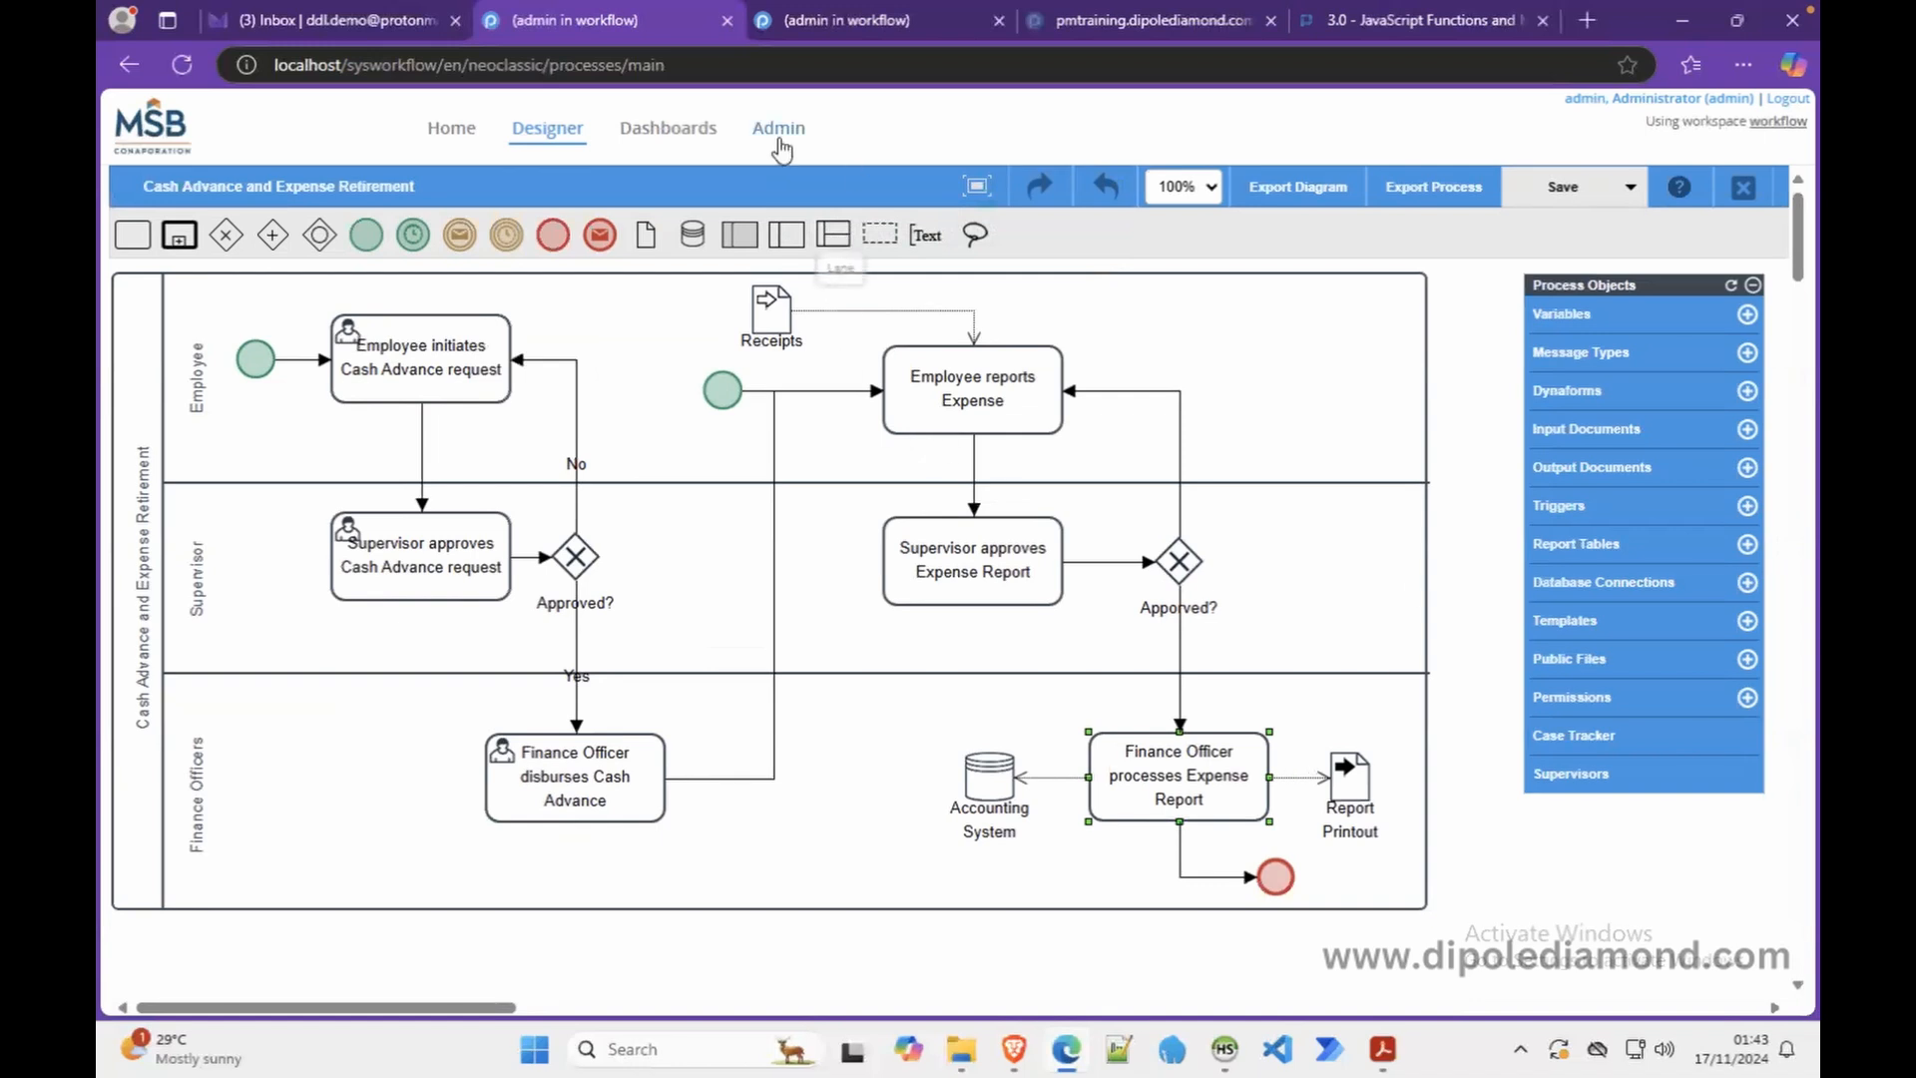
Open the PM Tables list in the workspace's administration settings
left_click(865, 32)
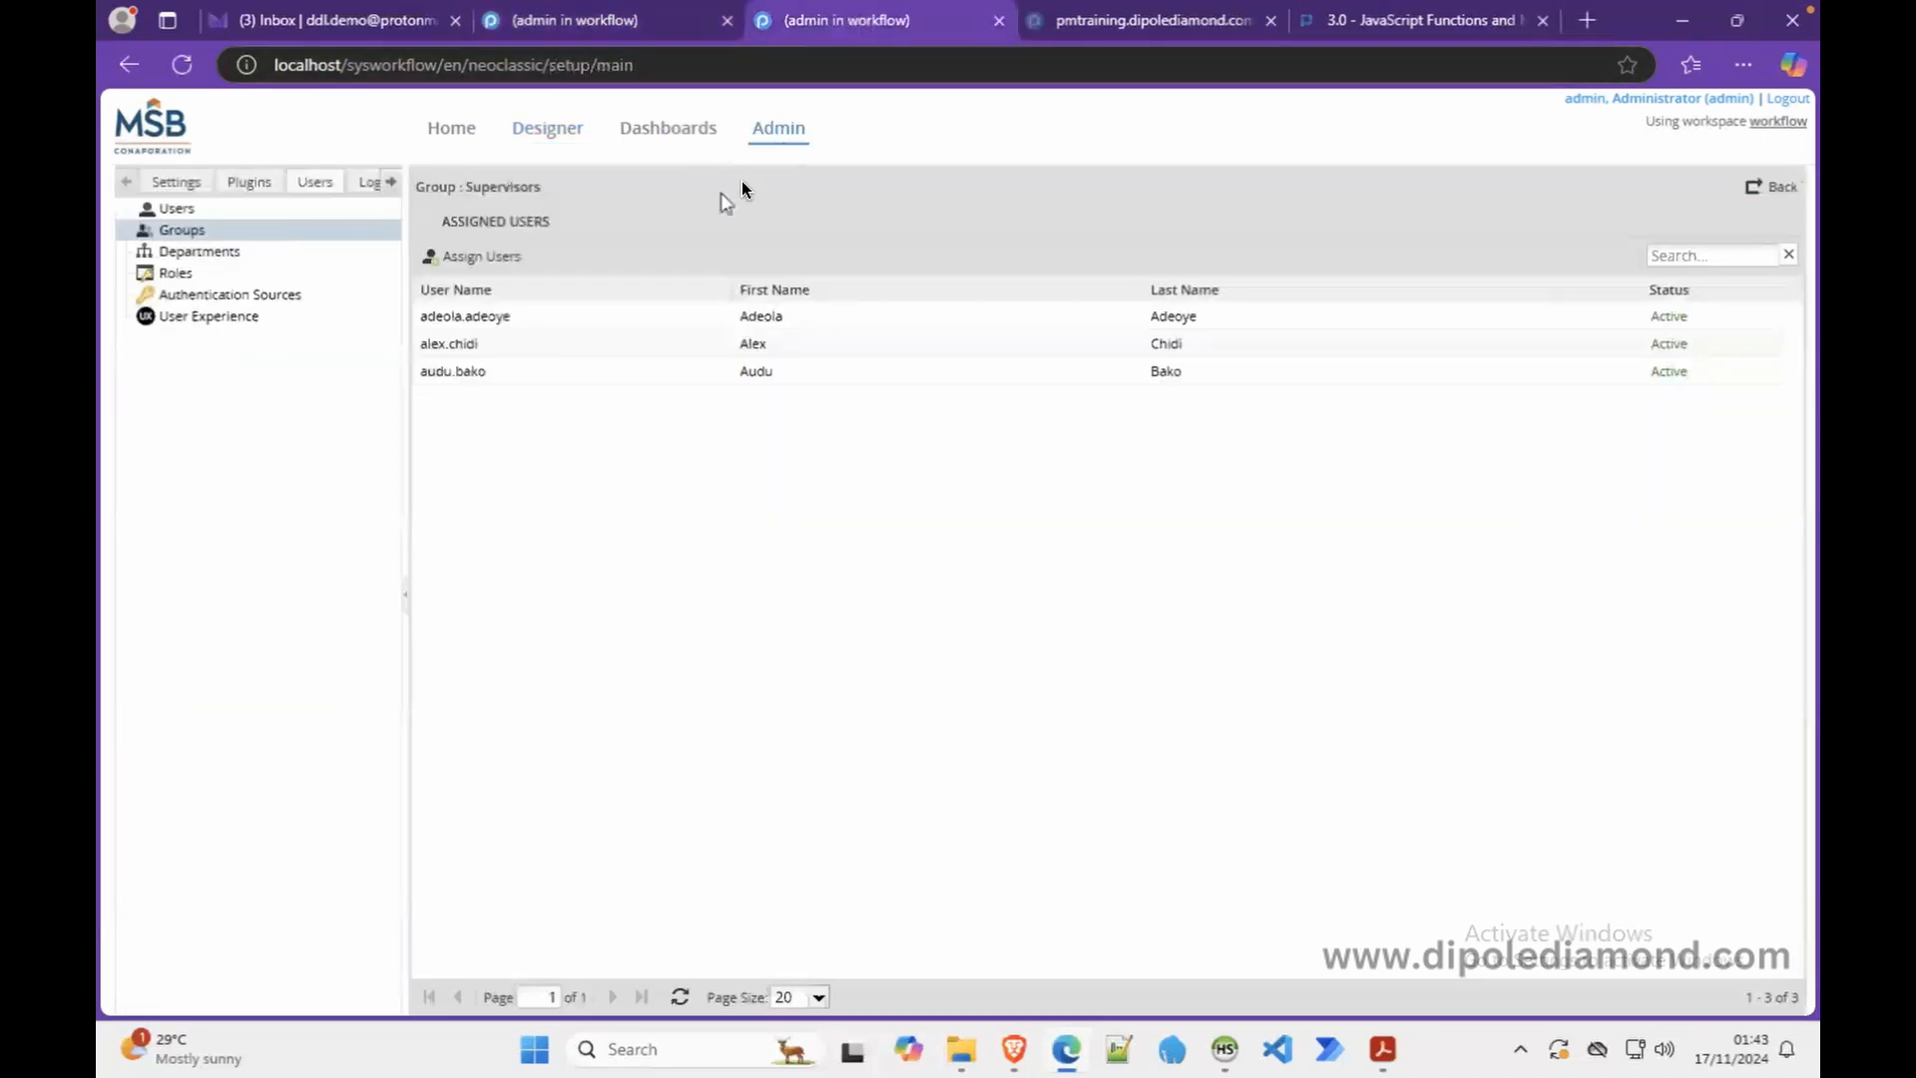
left_click(779, 130)
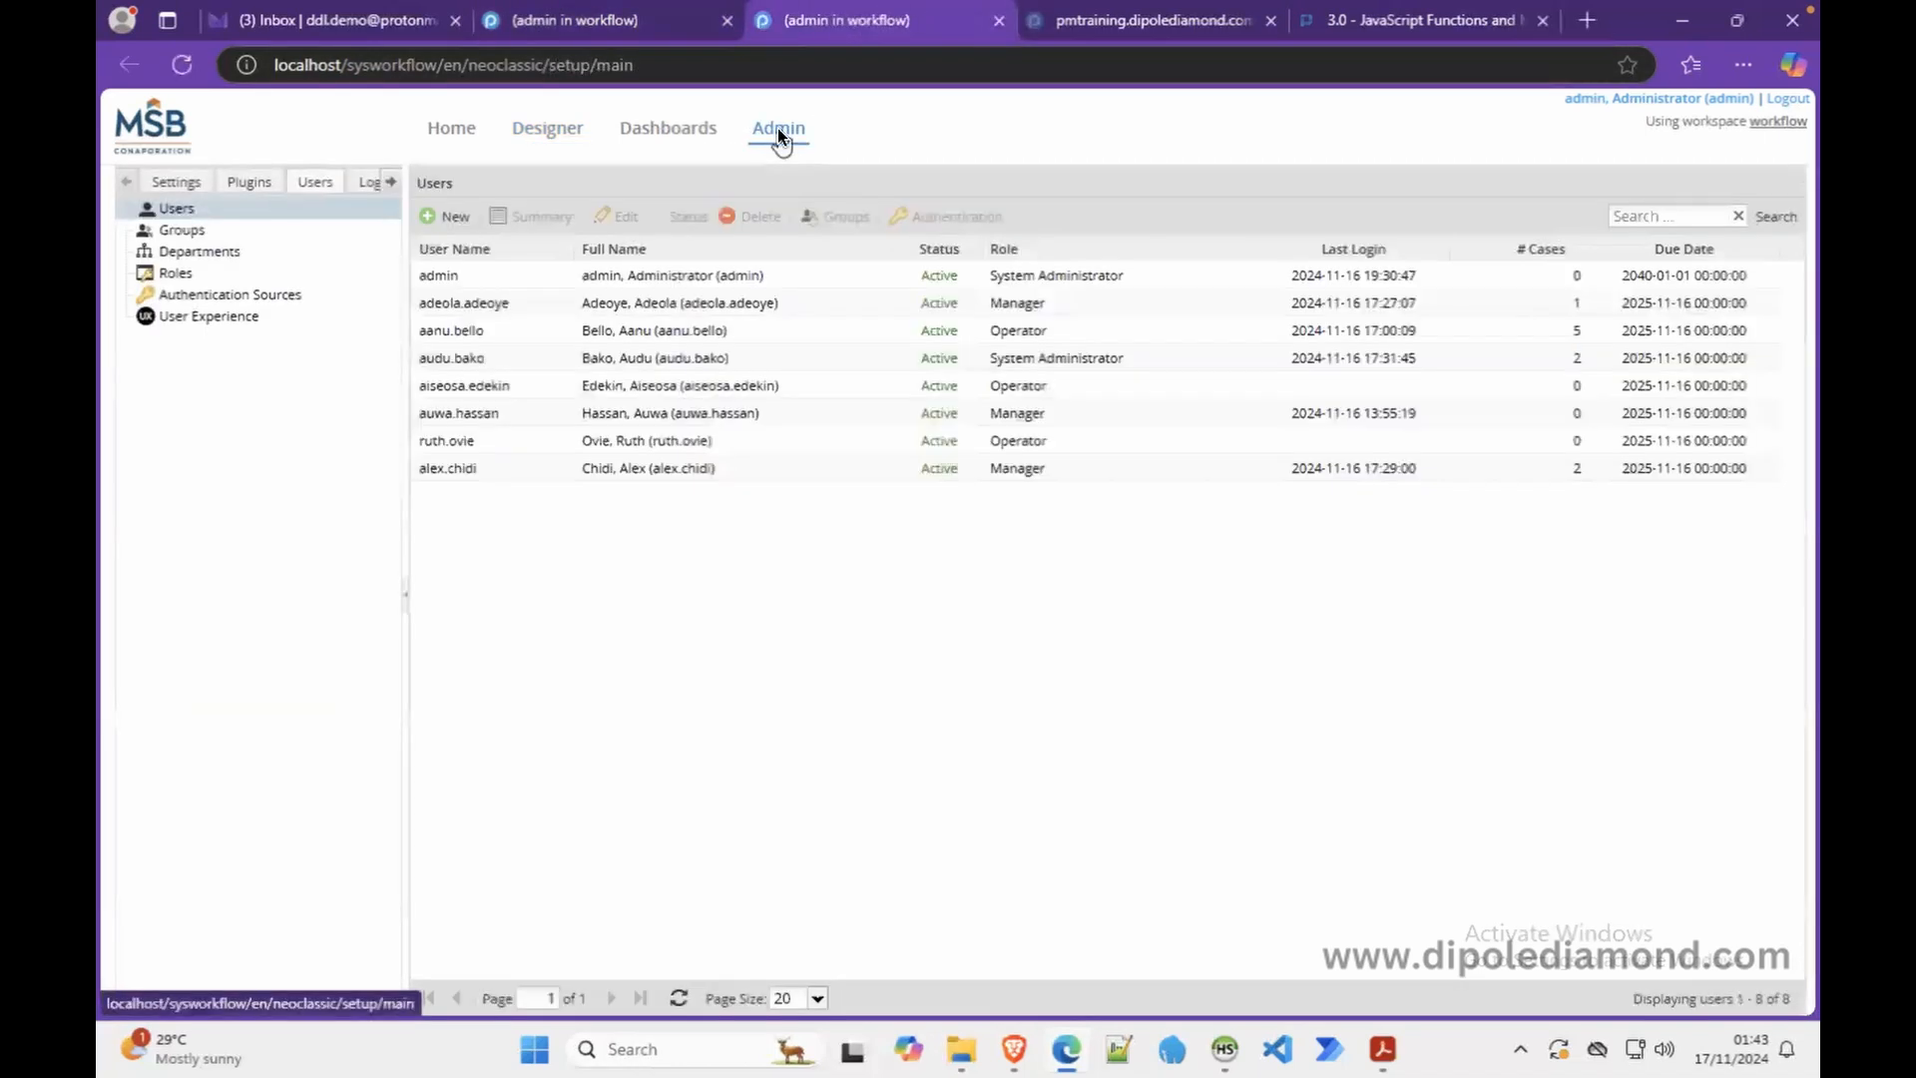
left_click(177, 183)
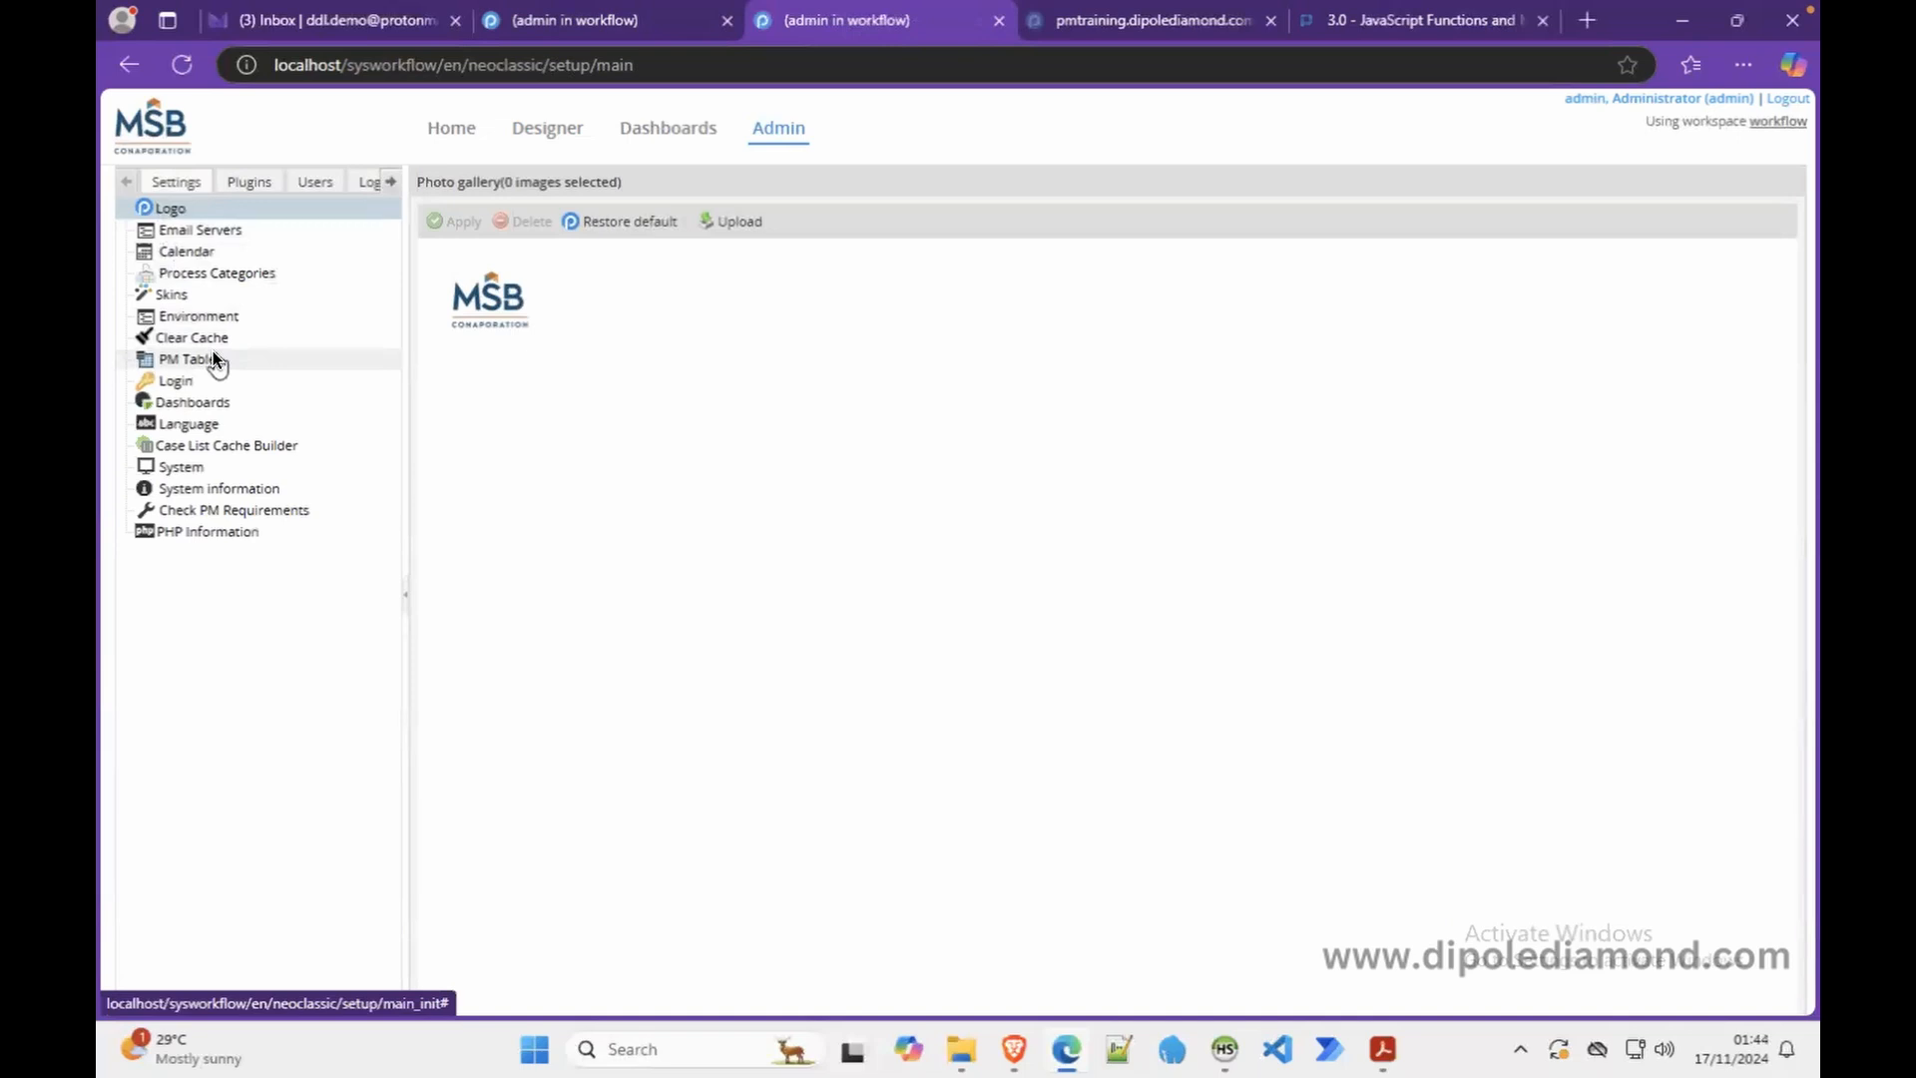
left_click(1697, 20)
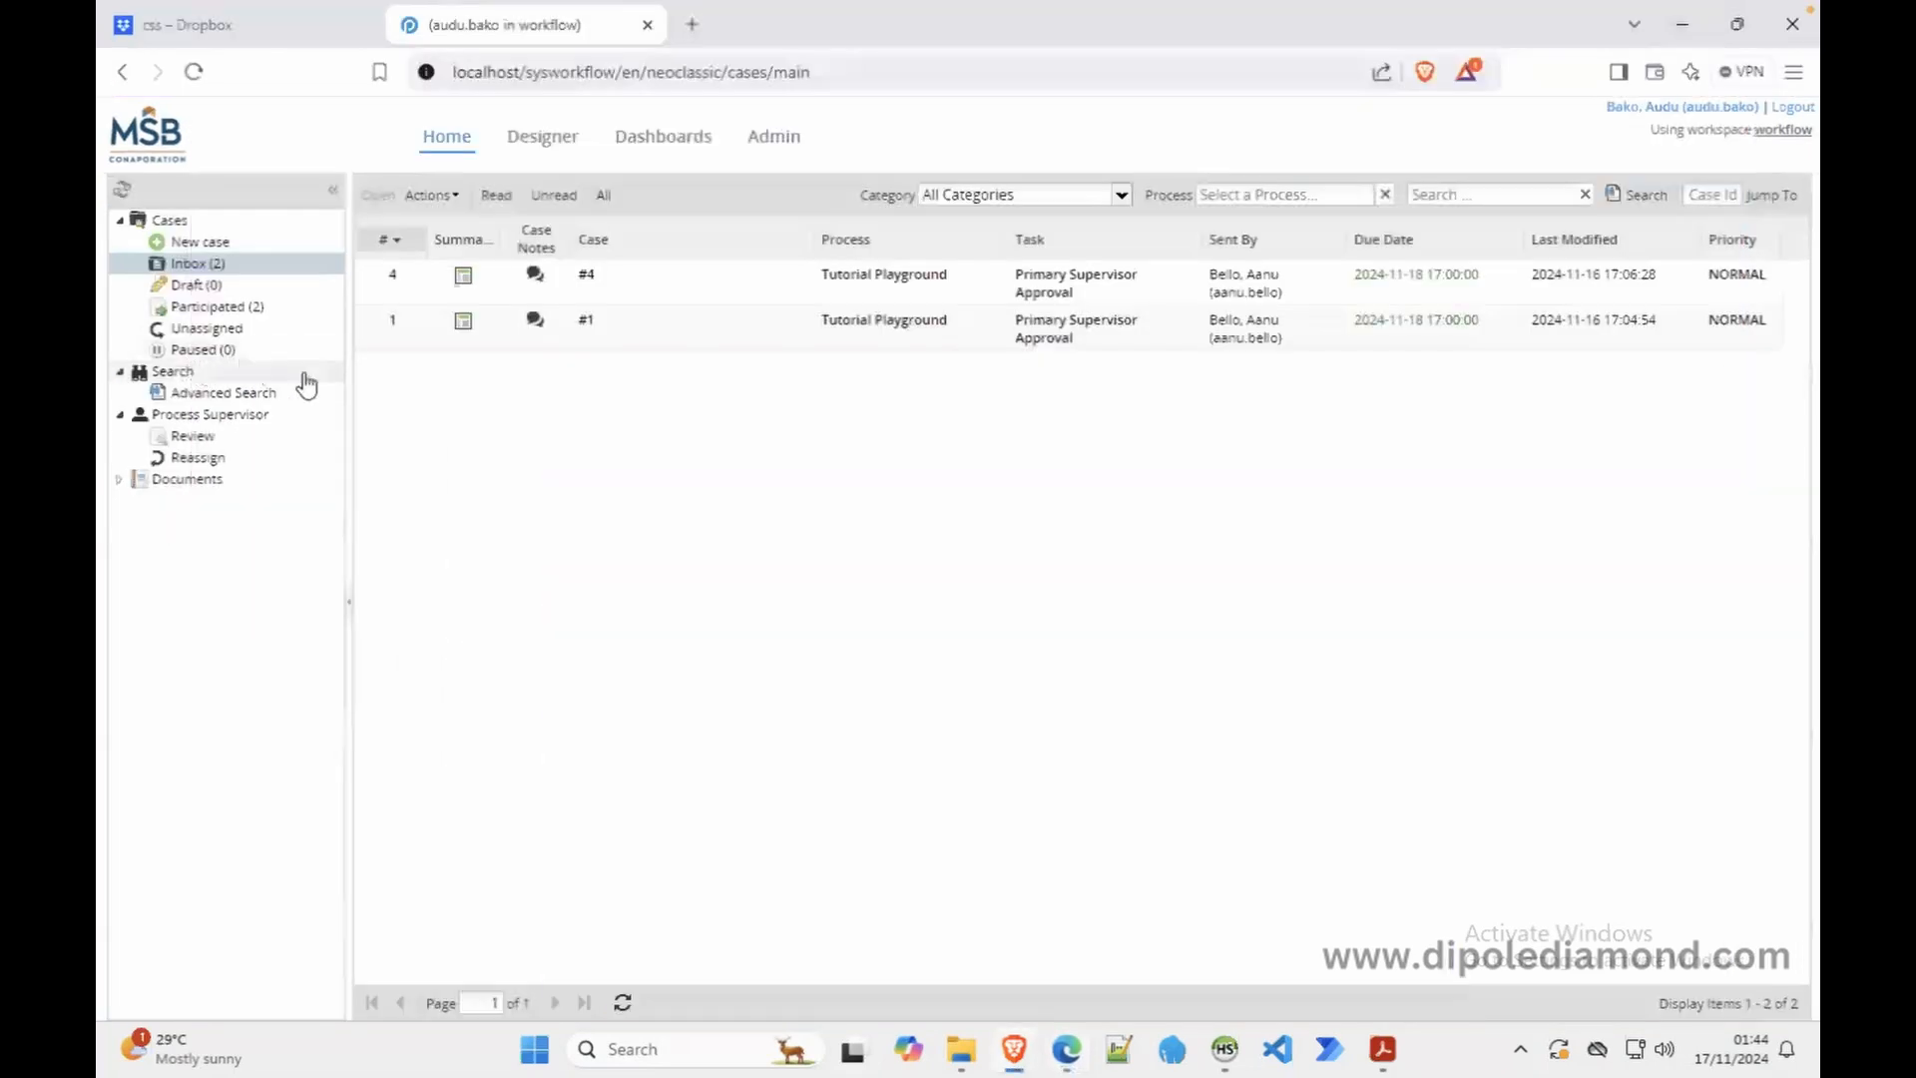
left_click(1067, 1053)
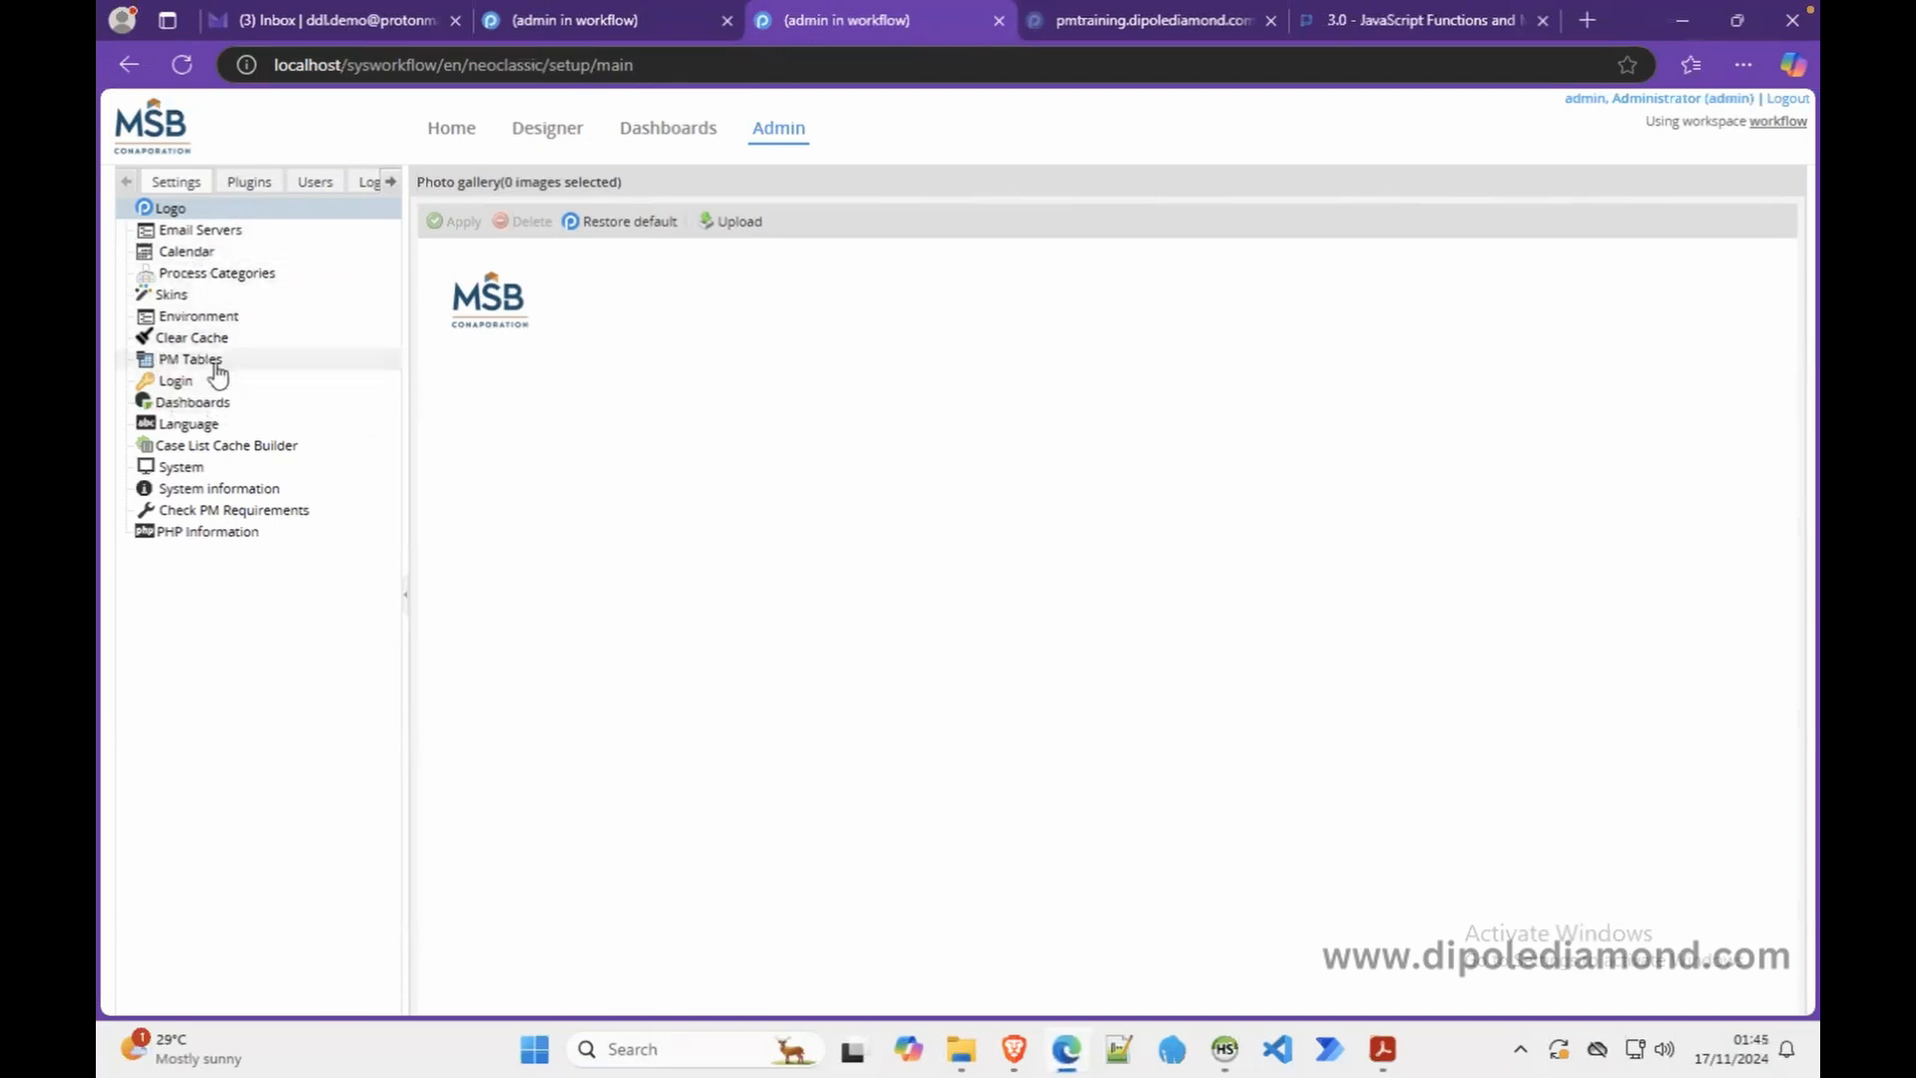
left_click(213, 365)
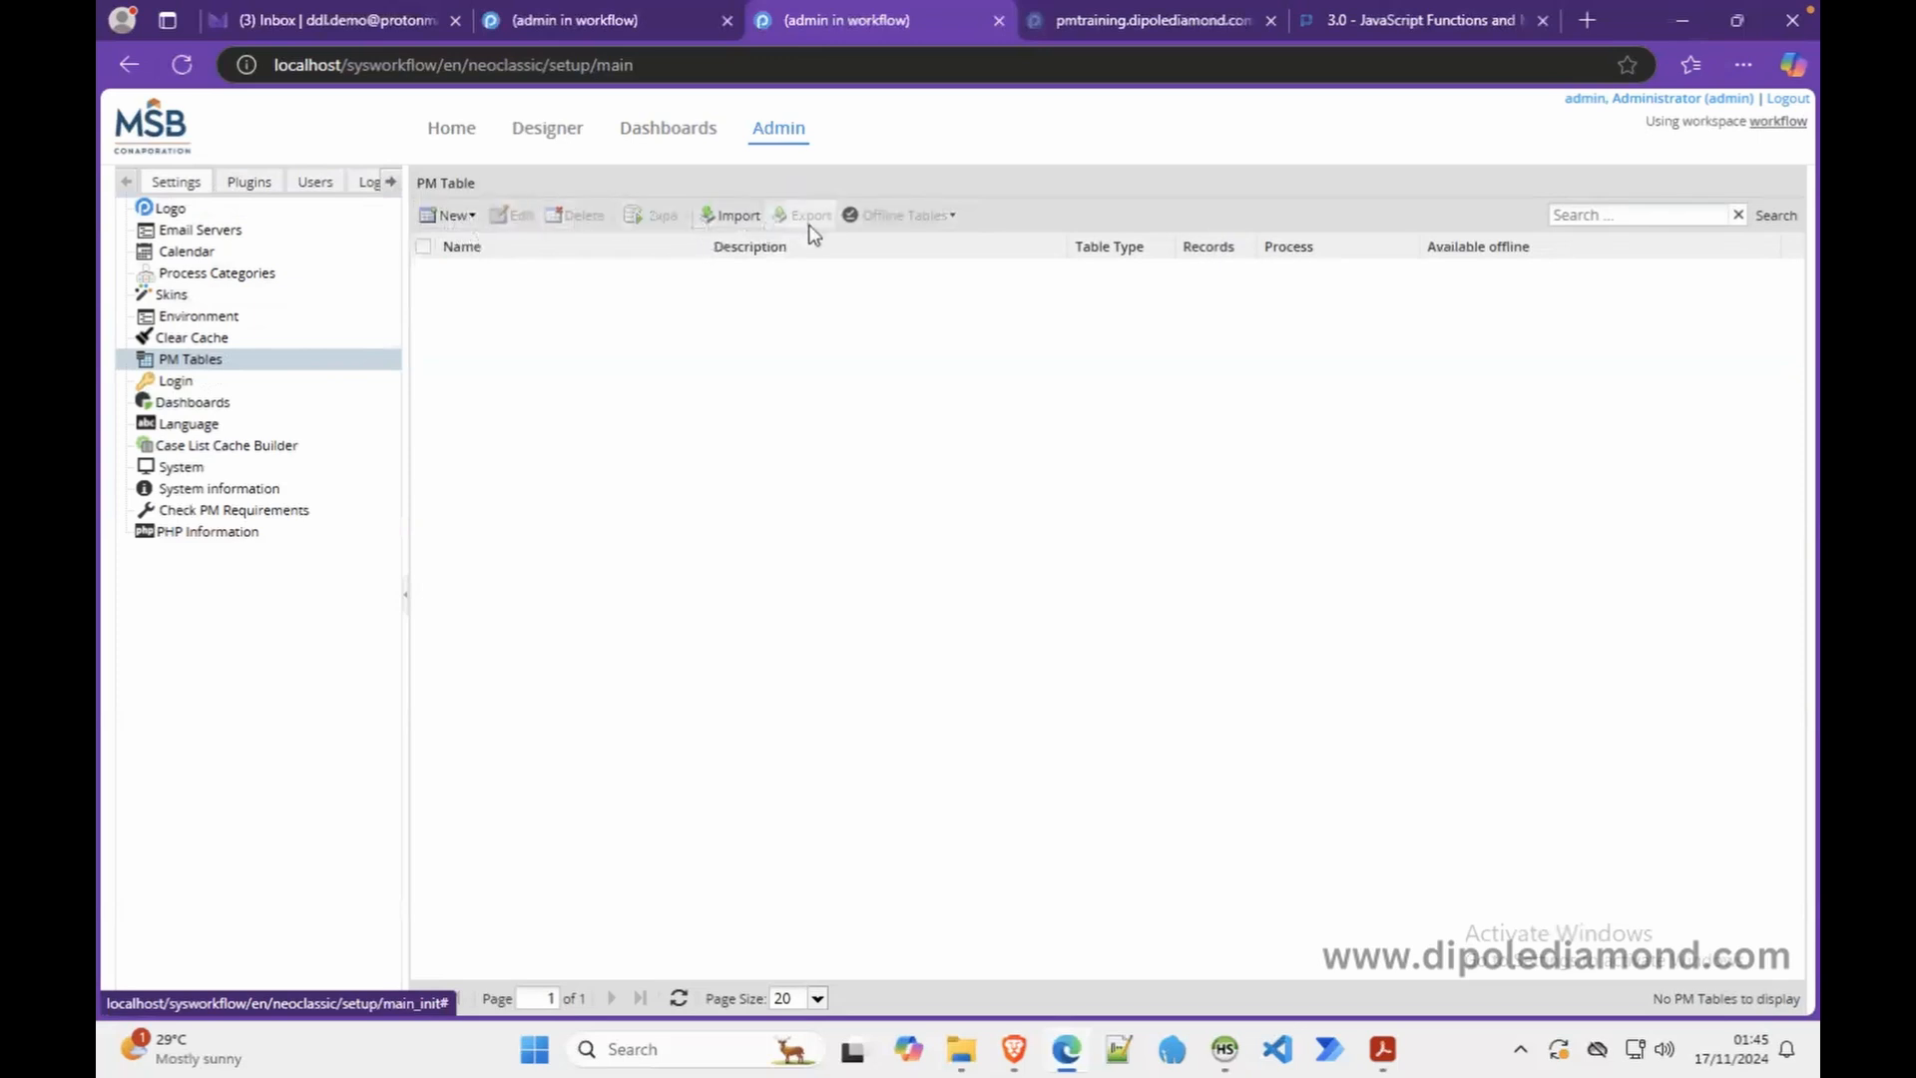
Start a new PM table named MSB_DEPARTMENTS with the description "Table to hold the list of departments for MSB Corporation."
left_click(454, 215)
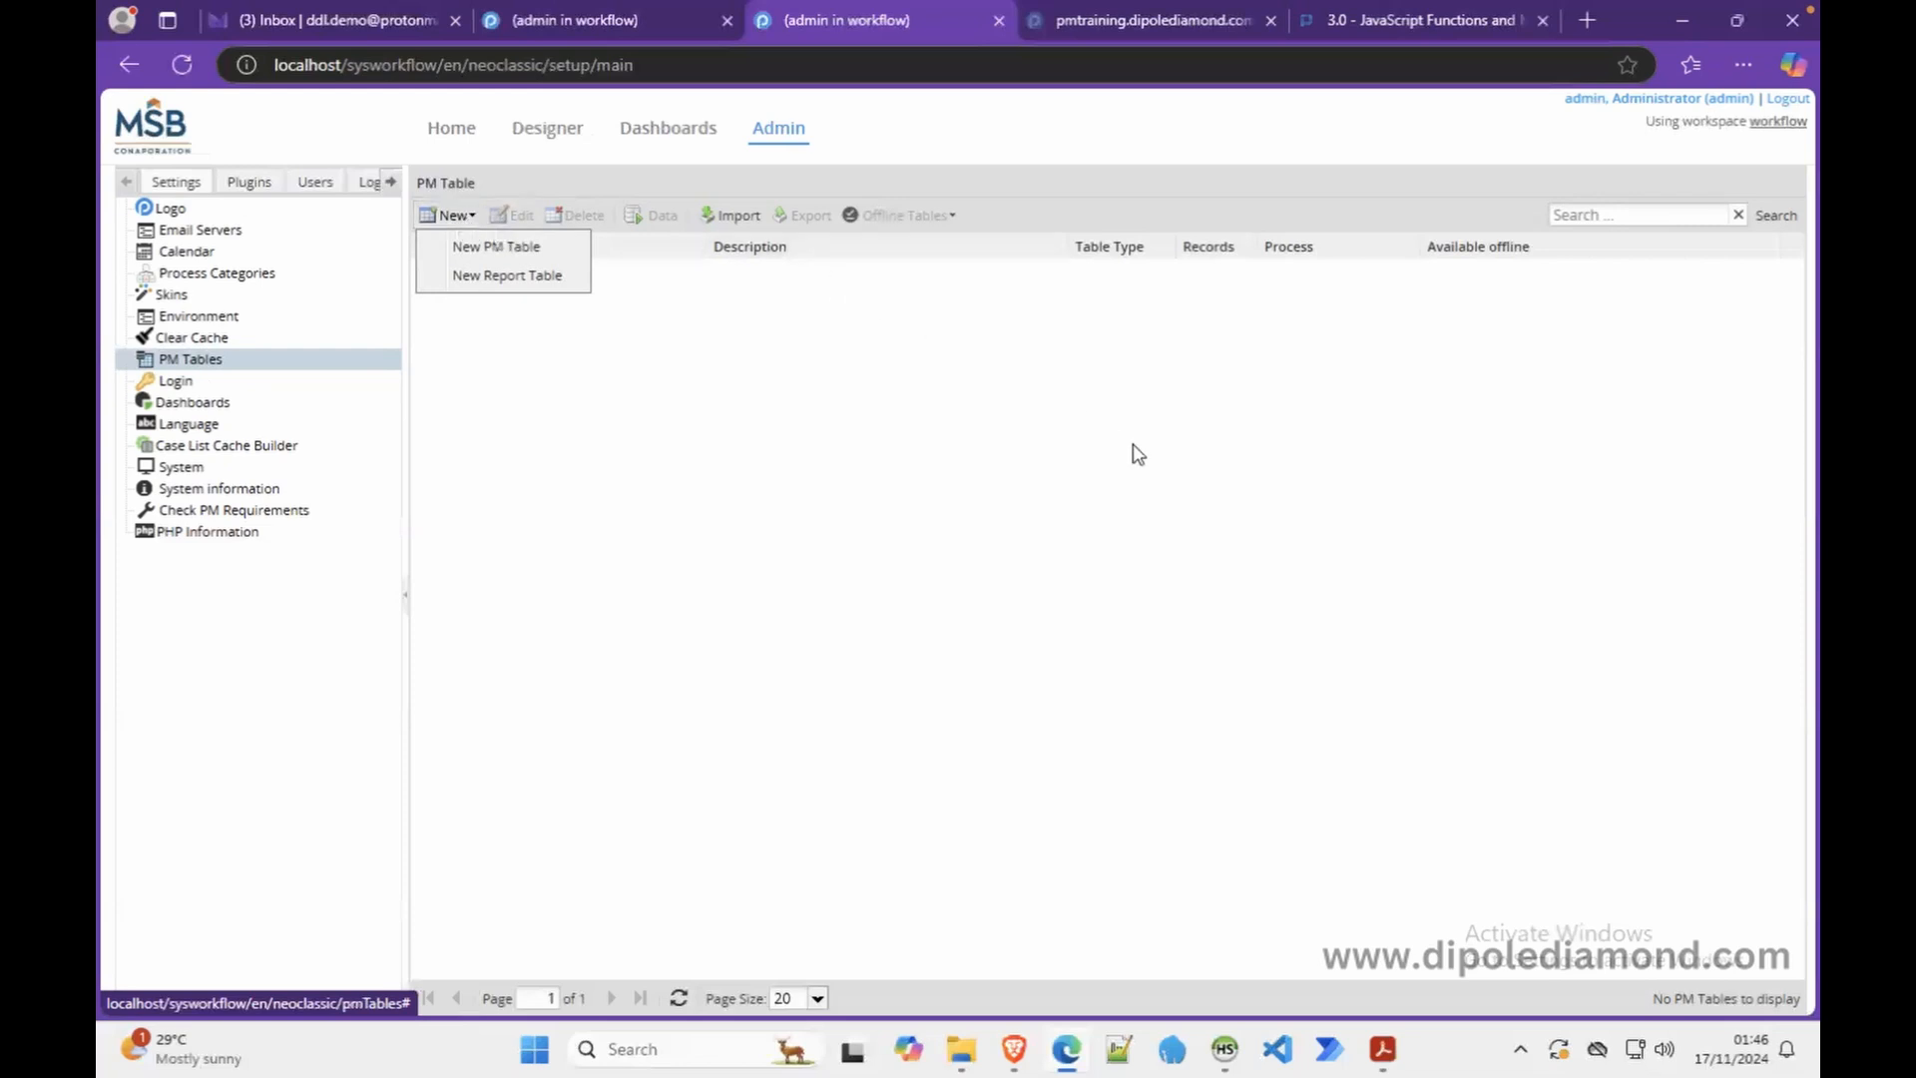
left_click(548, 249)
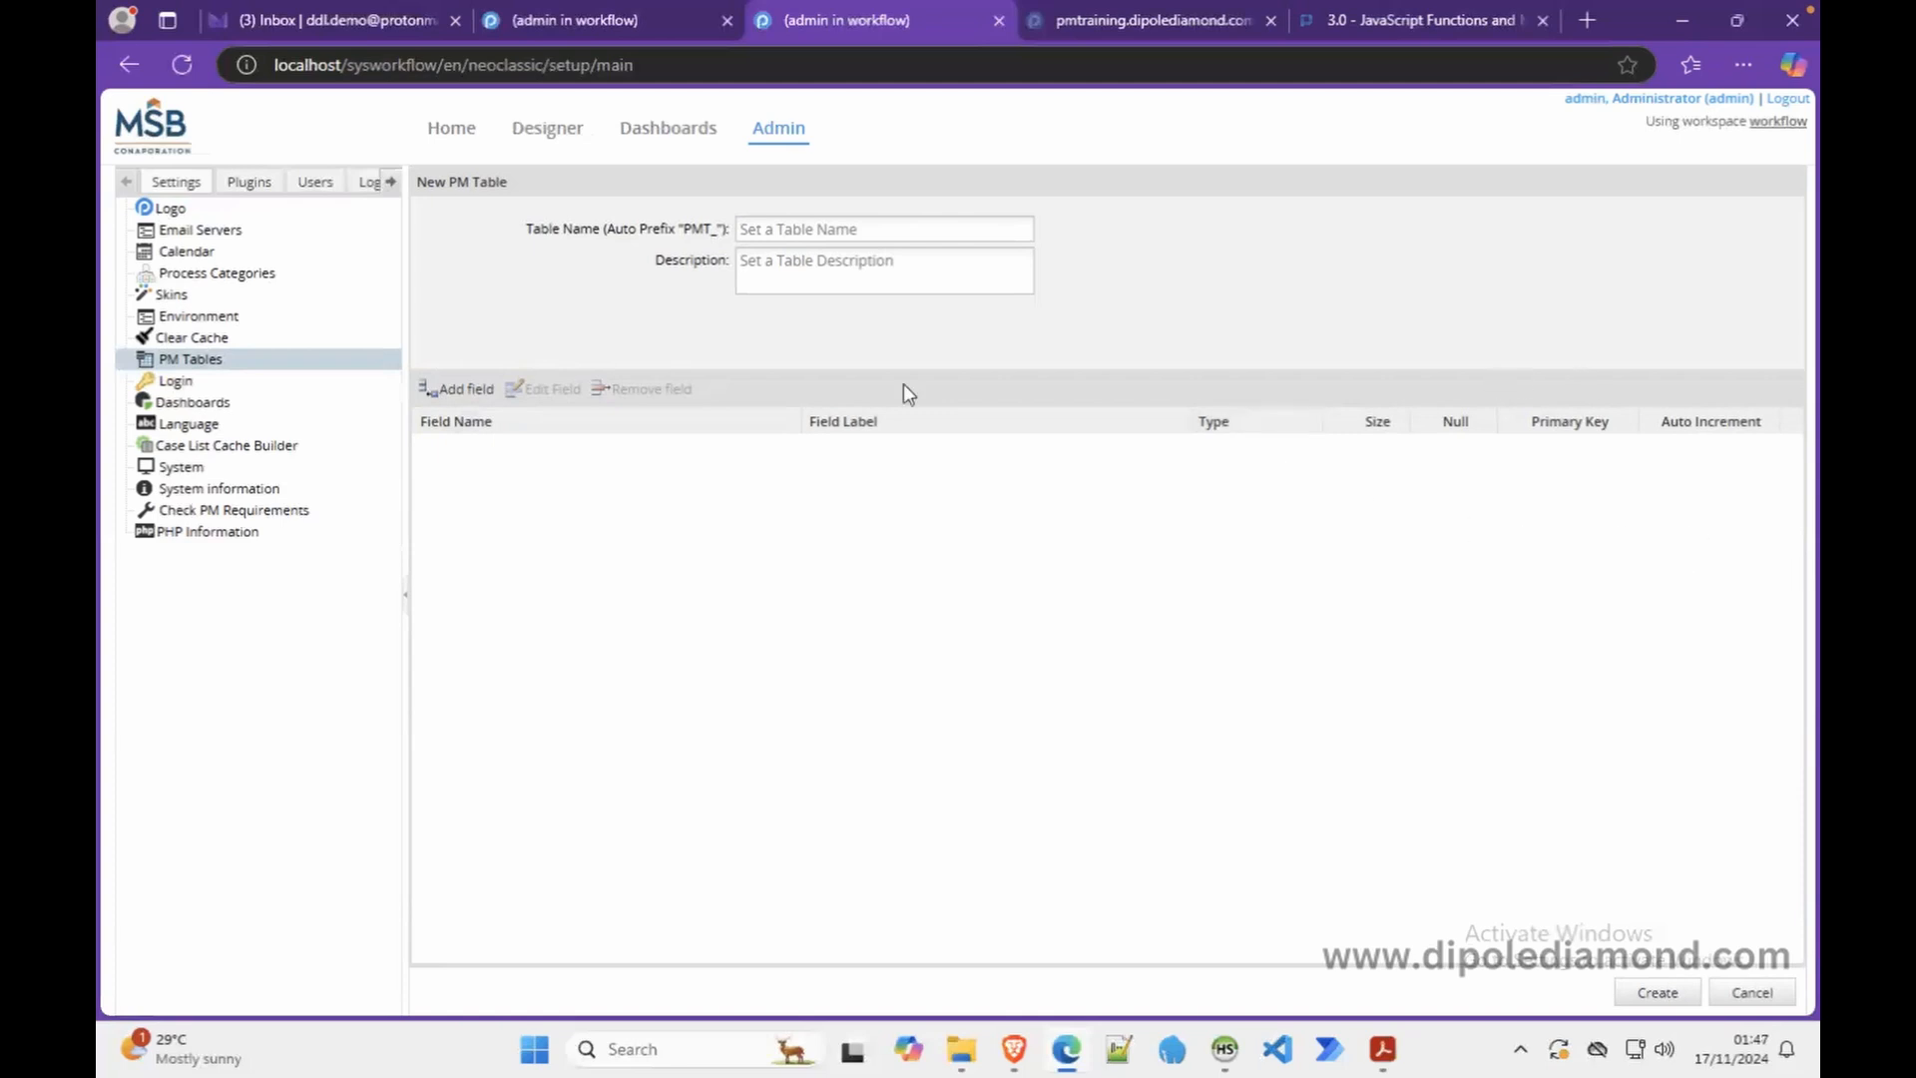
left_click(785, 228)
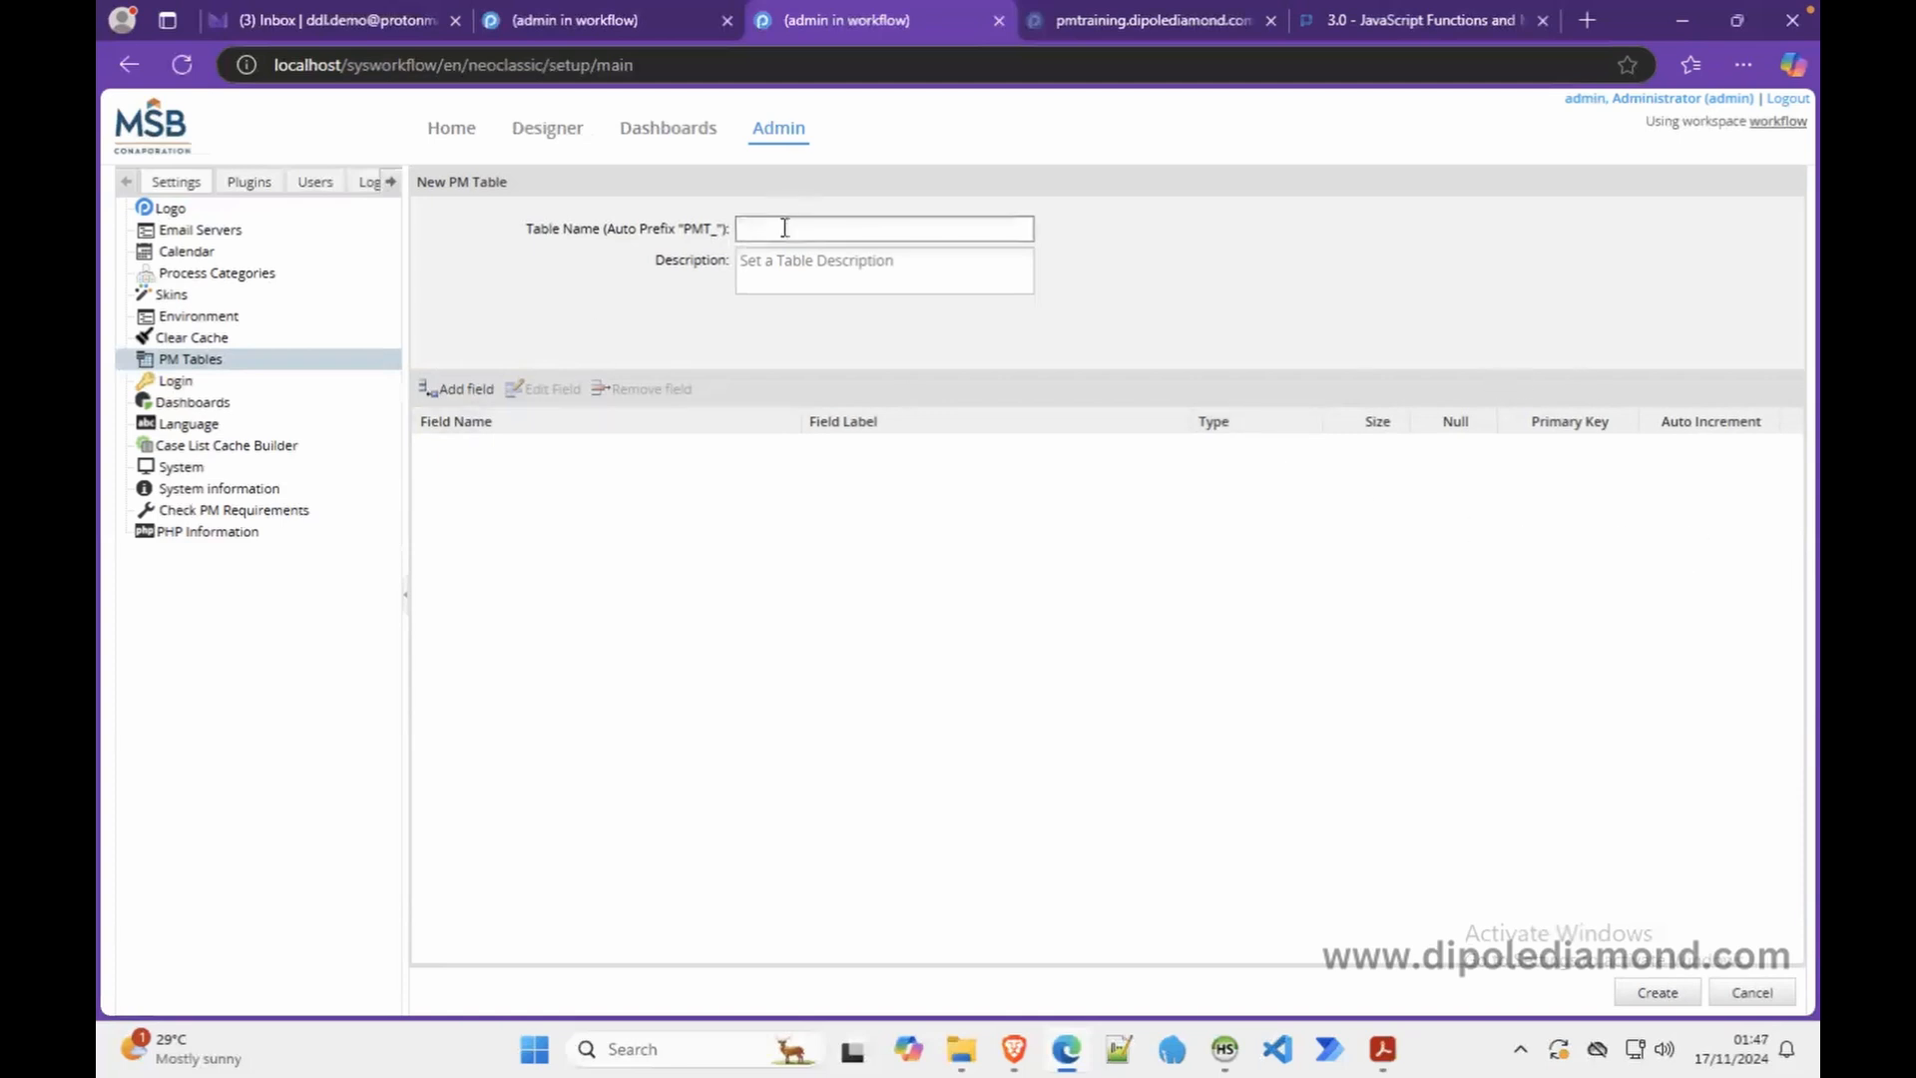
type("MSB")
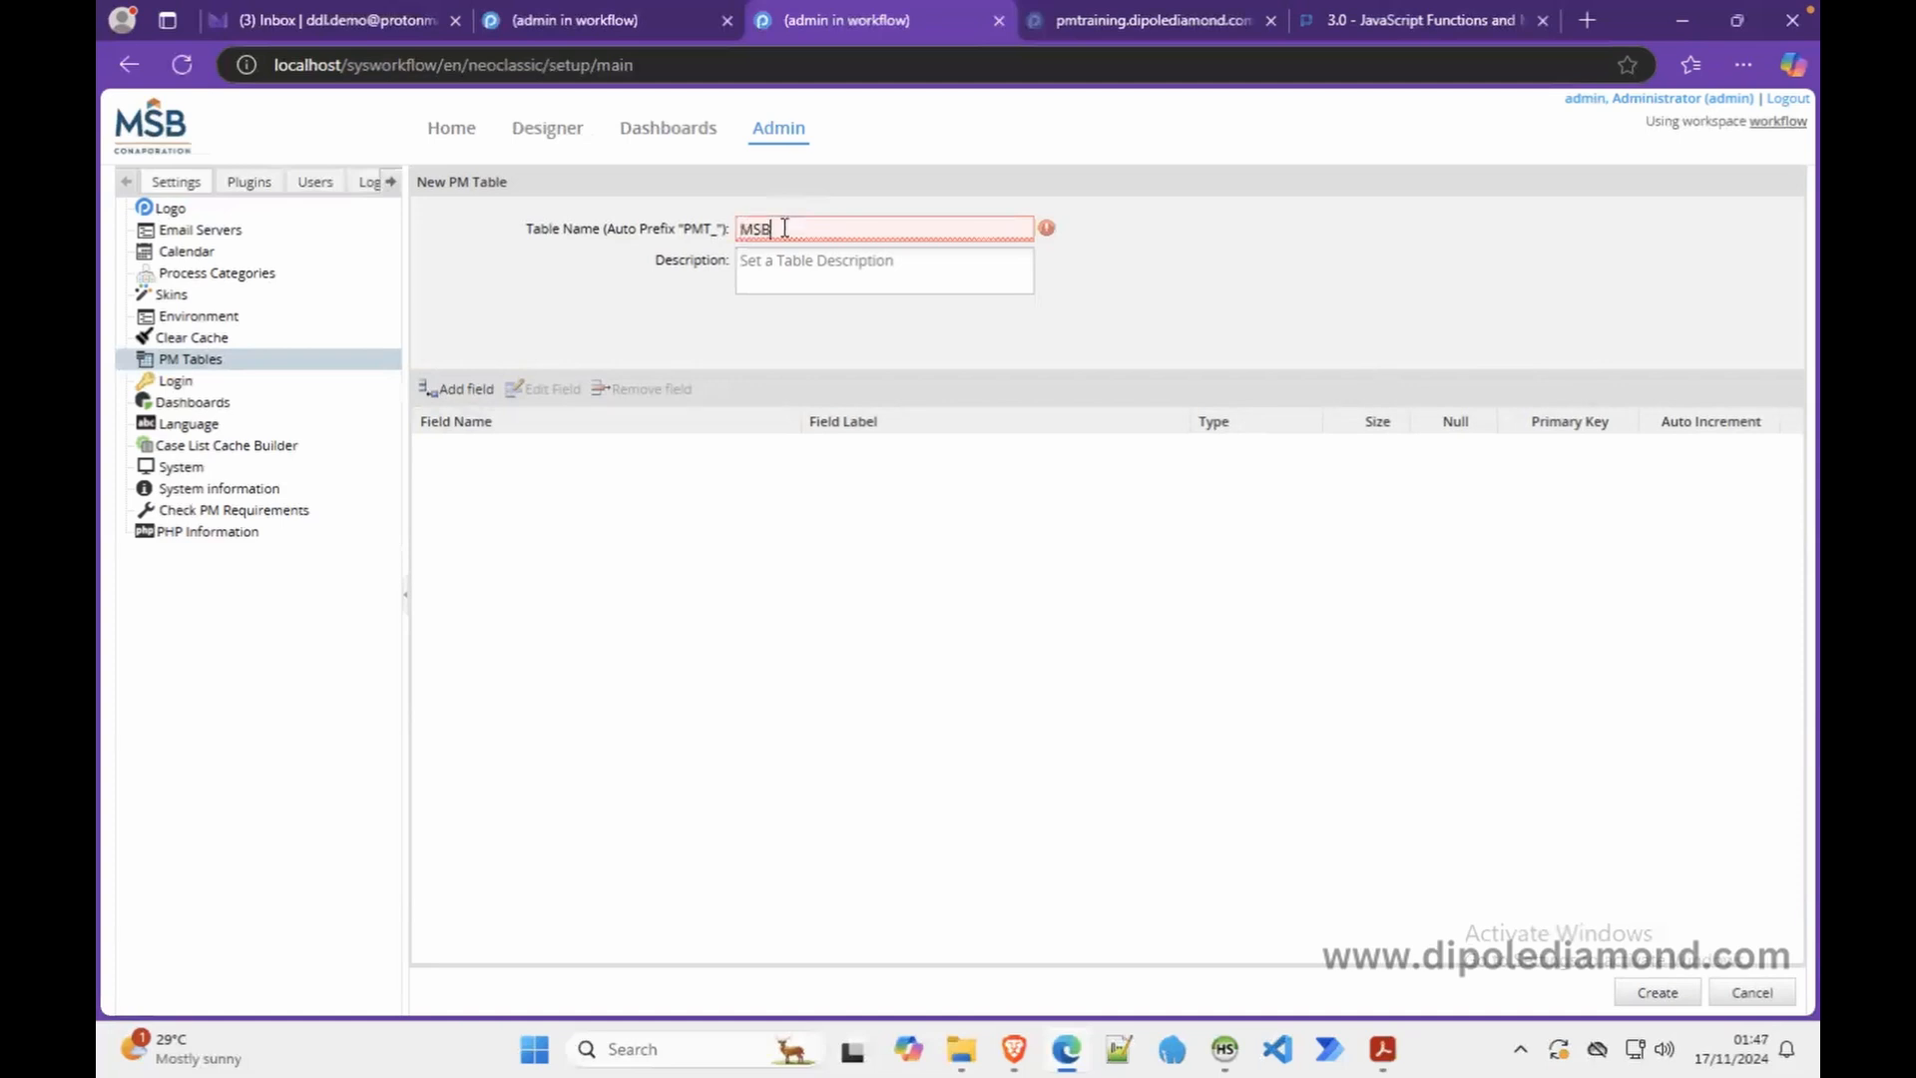
type("_DEPARTM")
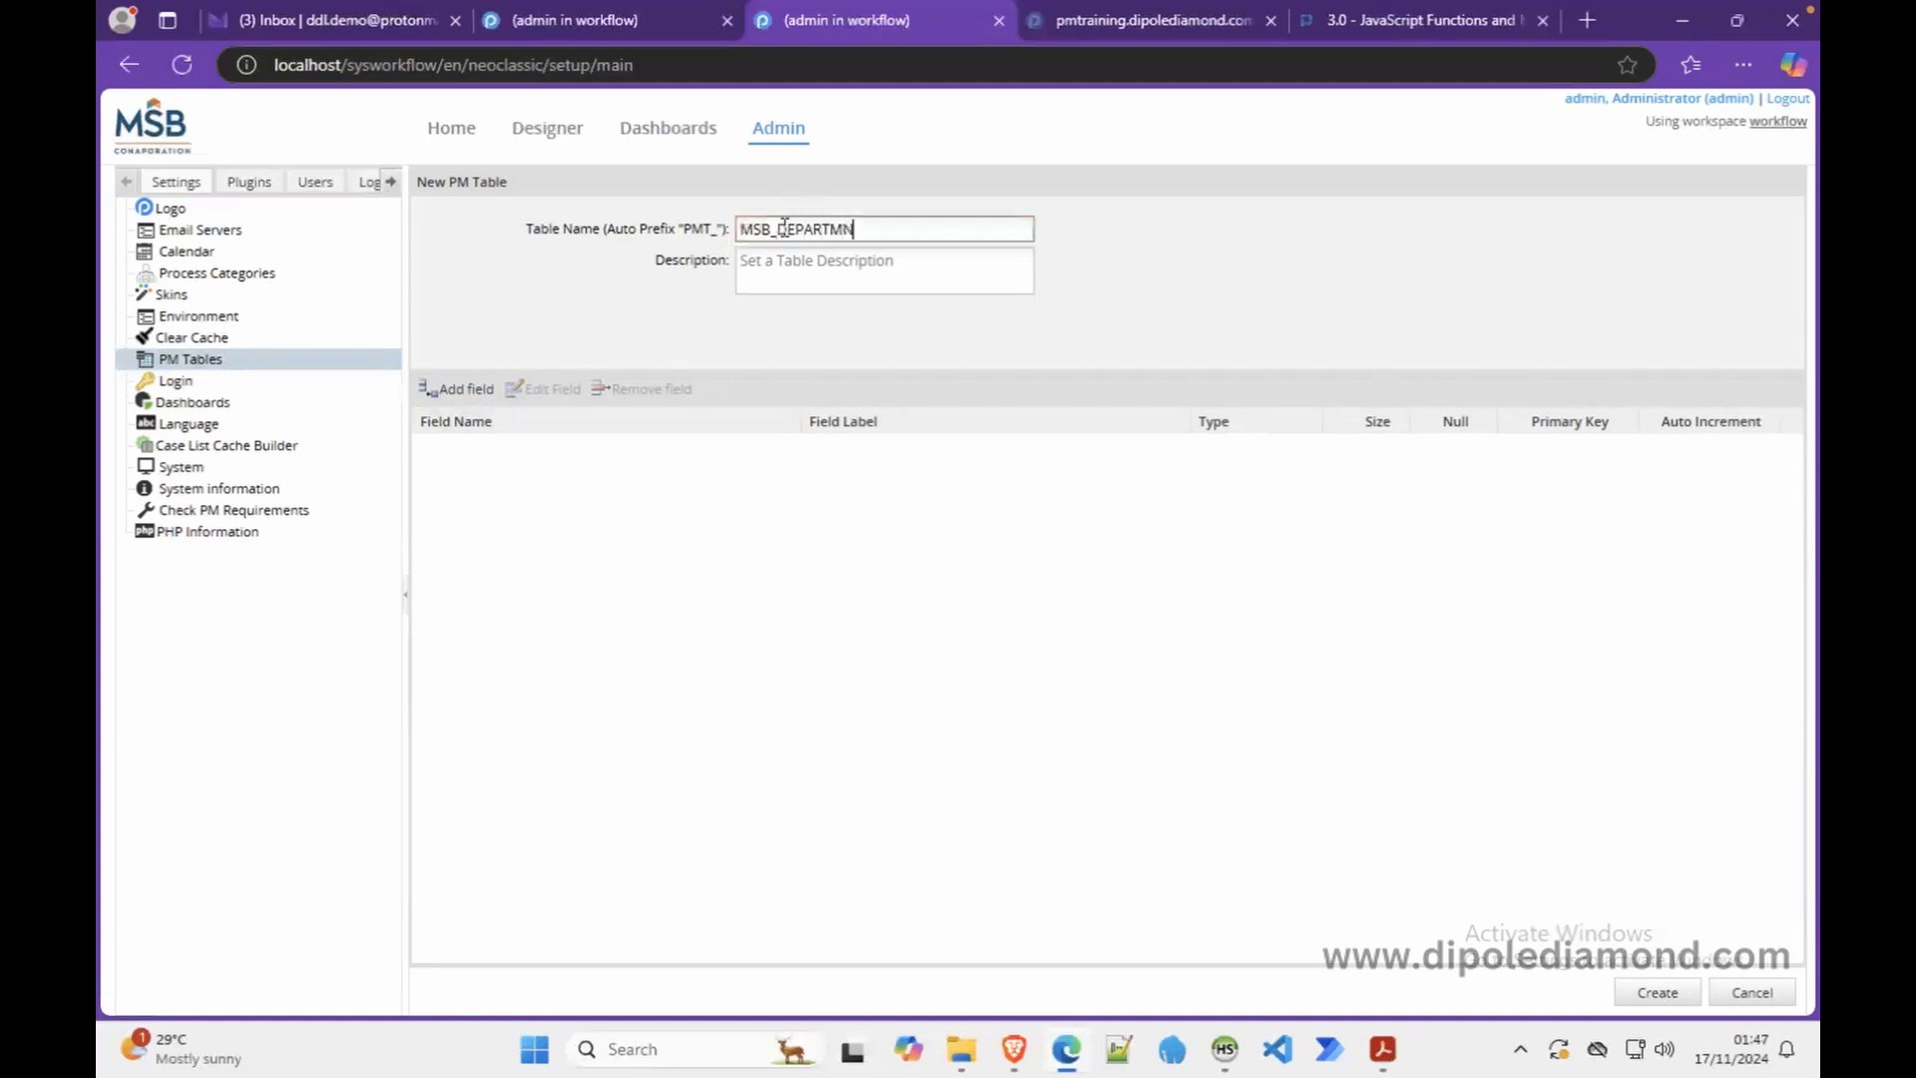
type("ENTS")
left_click(901, 277)
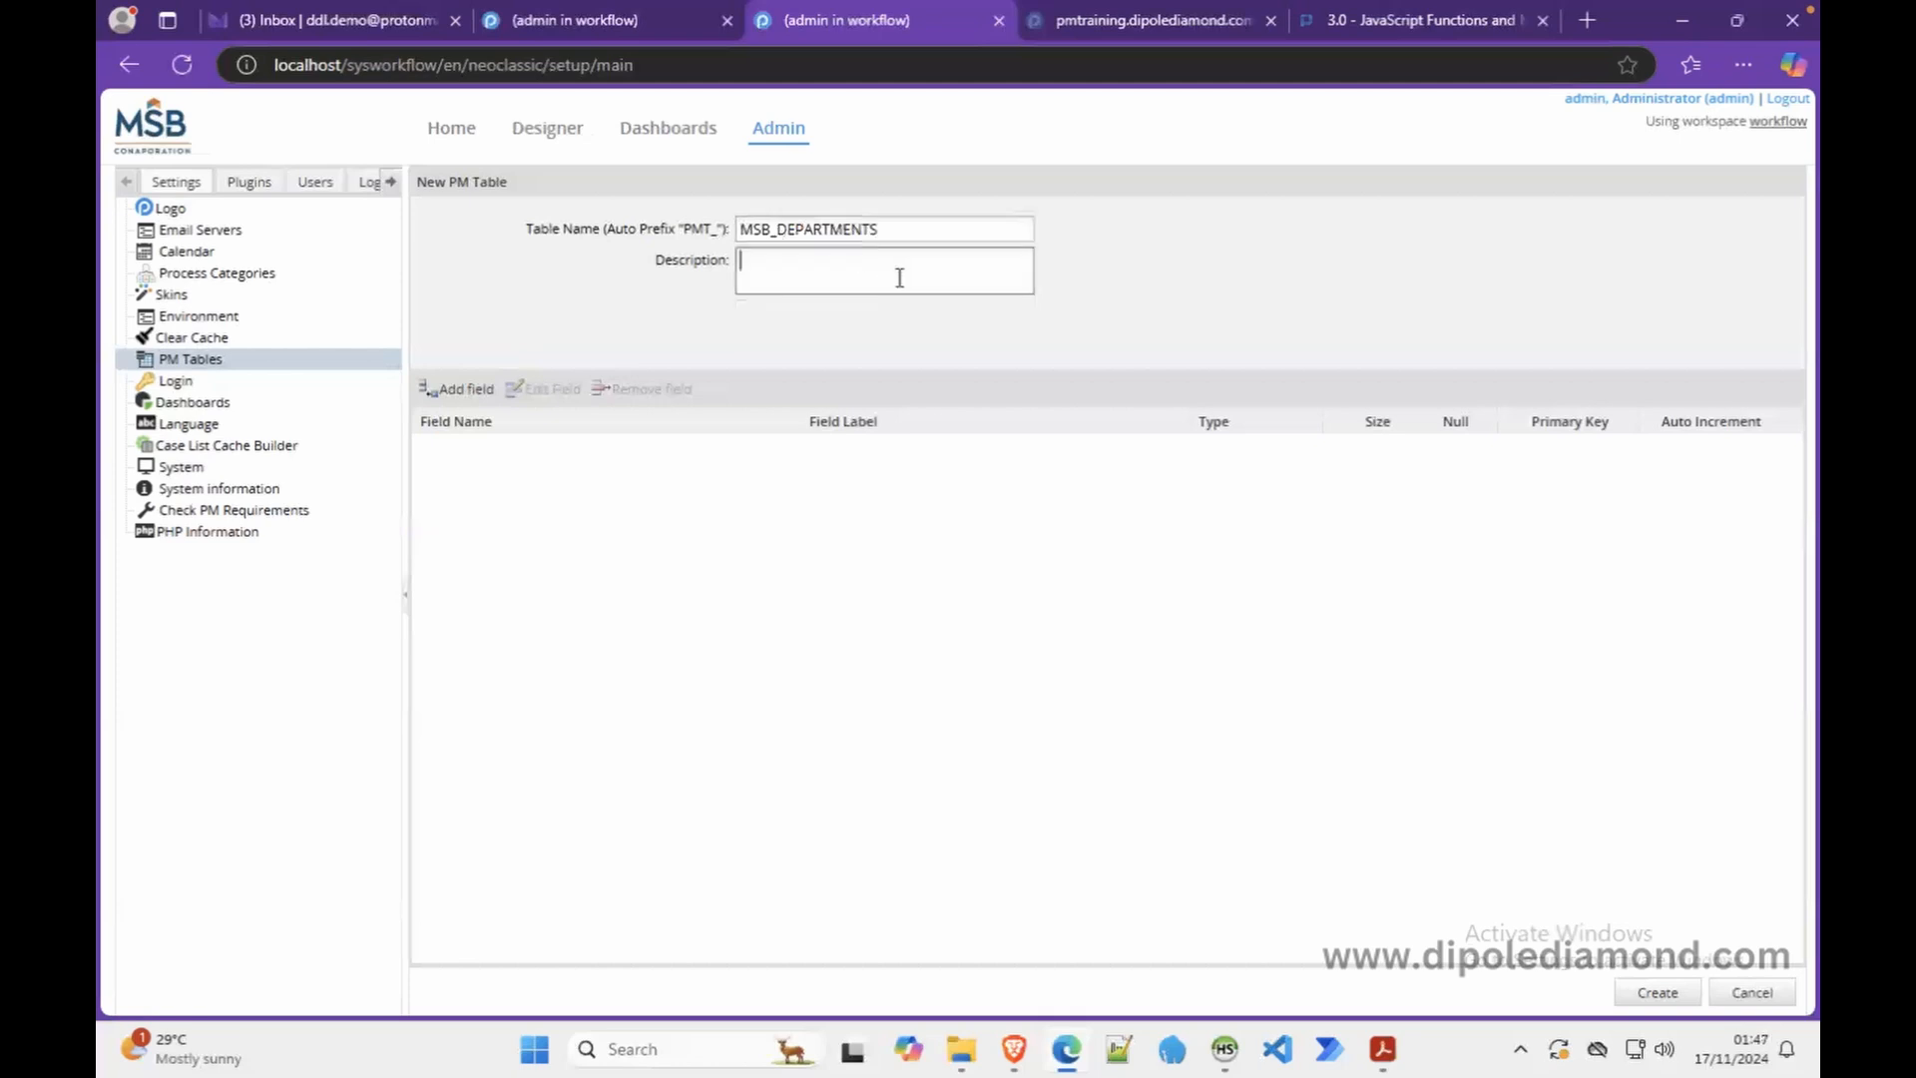
type("Table to hold the list of departments")
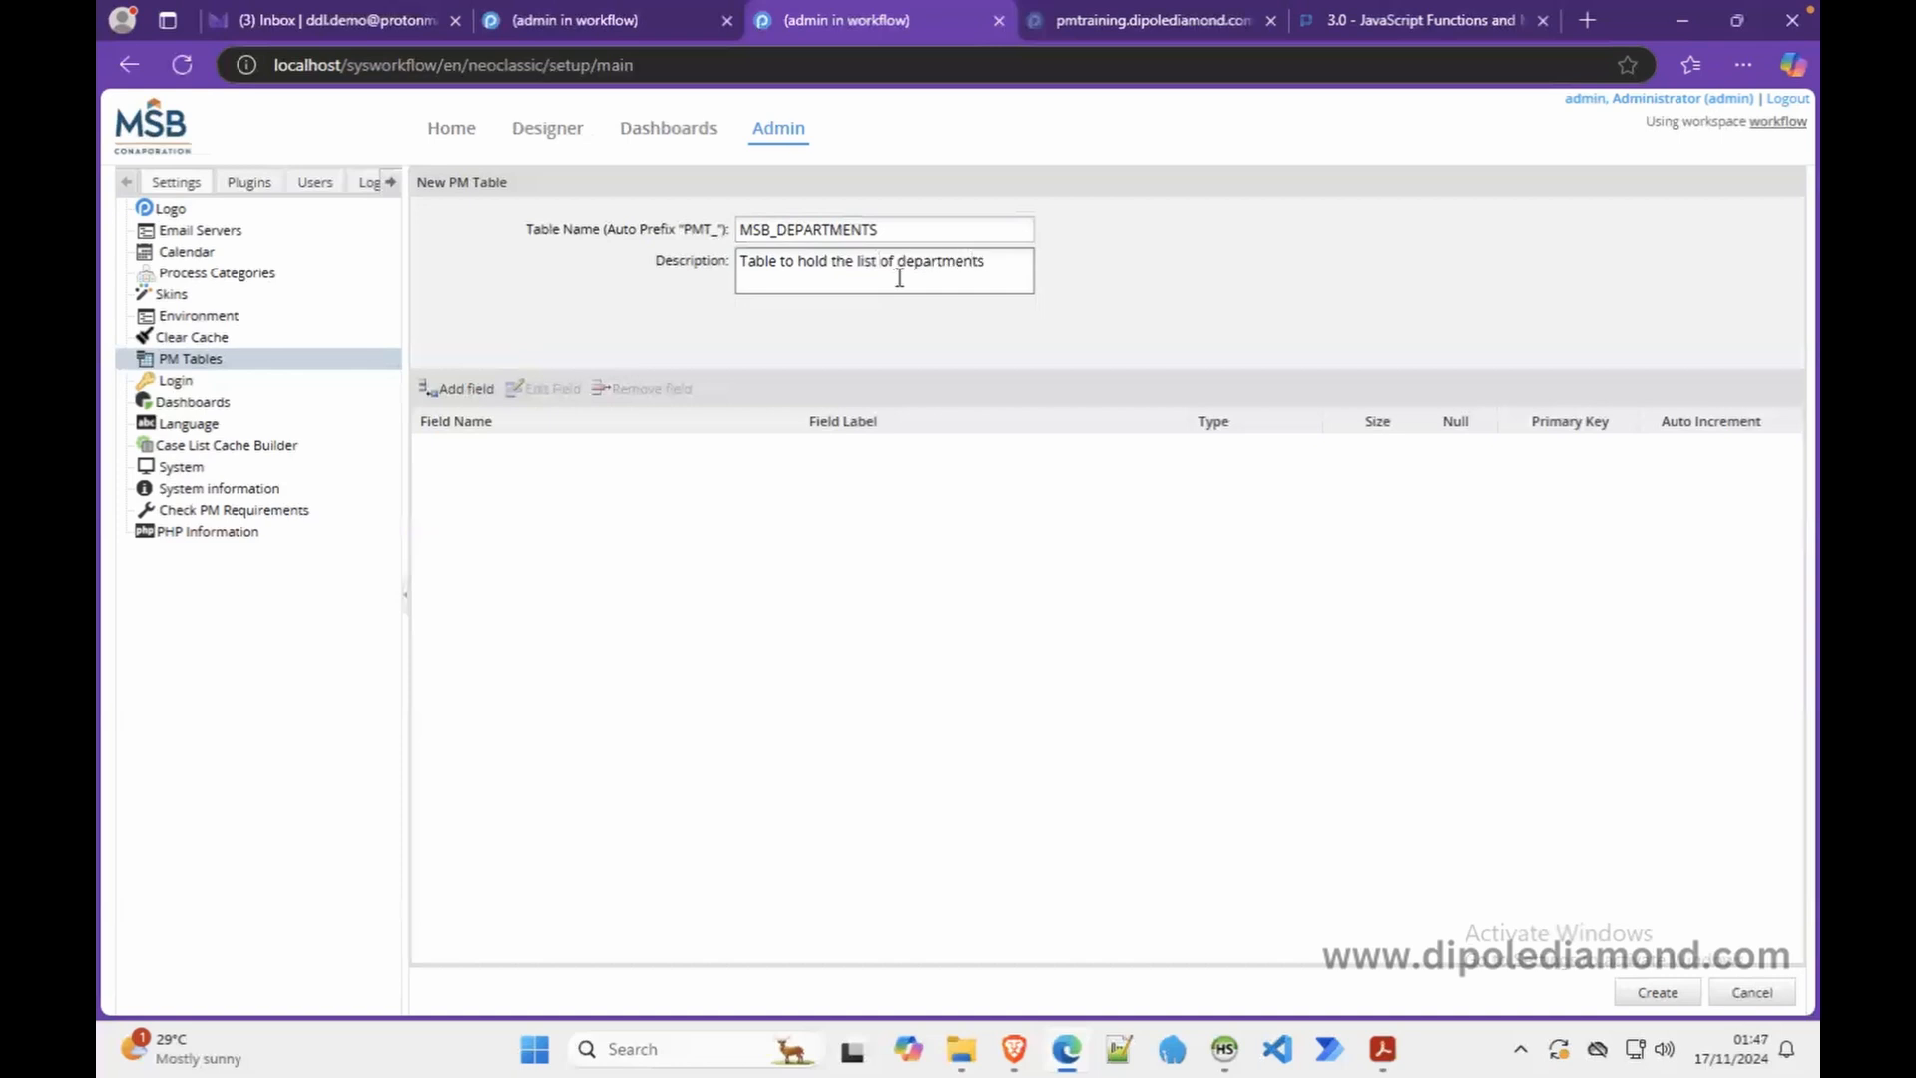
type(" for MSB Corporation.")
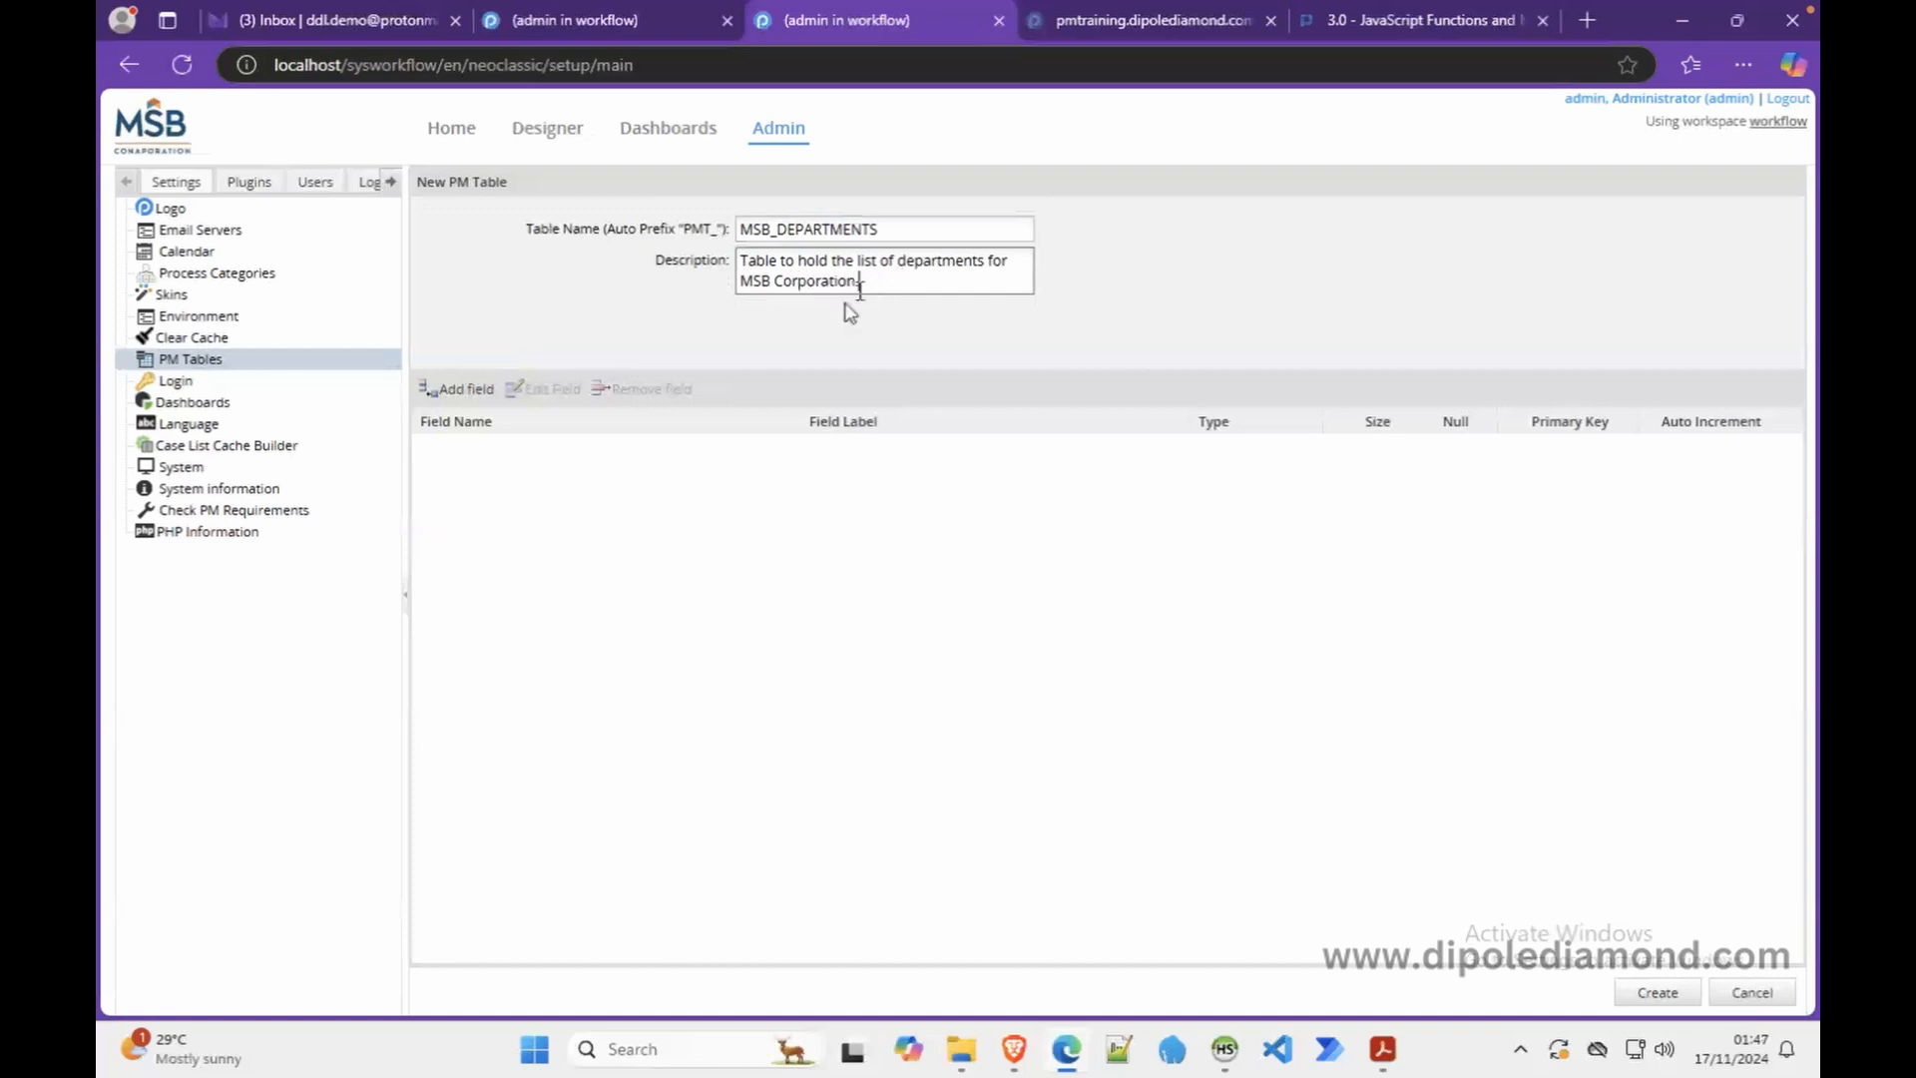